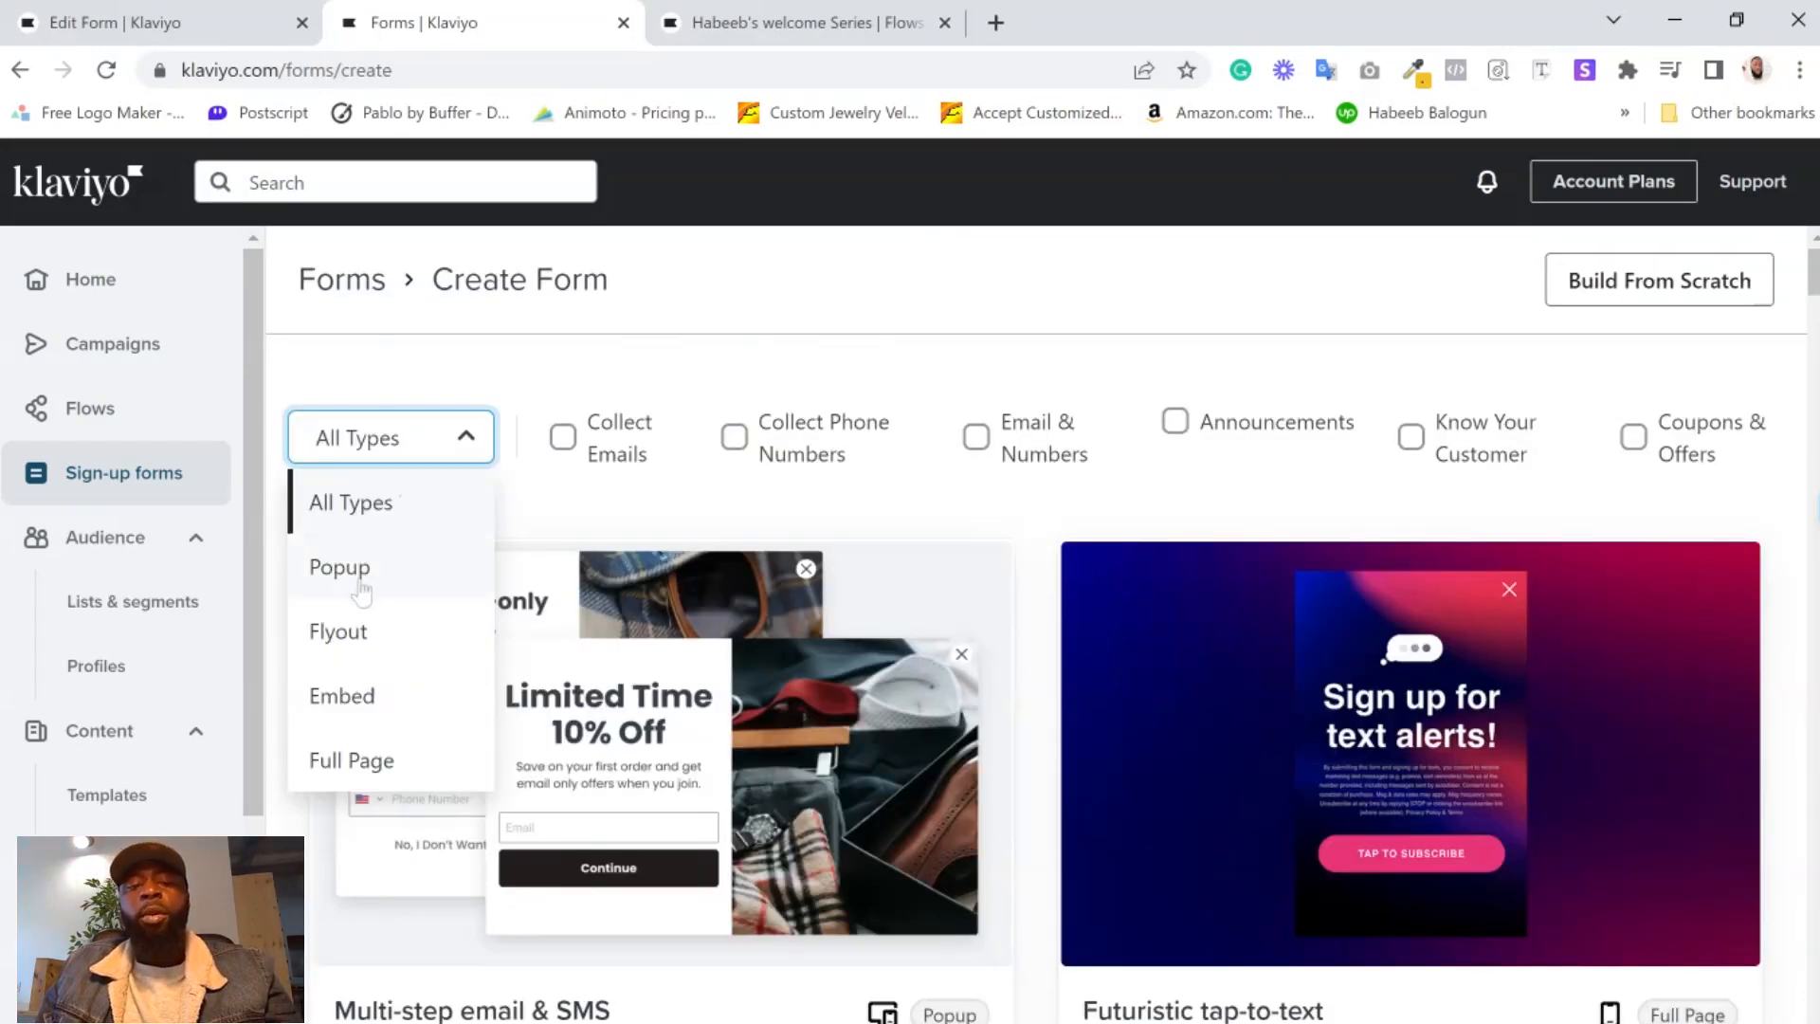
# - Preview the form templates of the Flyout, Embed and Full Page types one after another
pyautogui.click(340, 632)
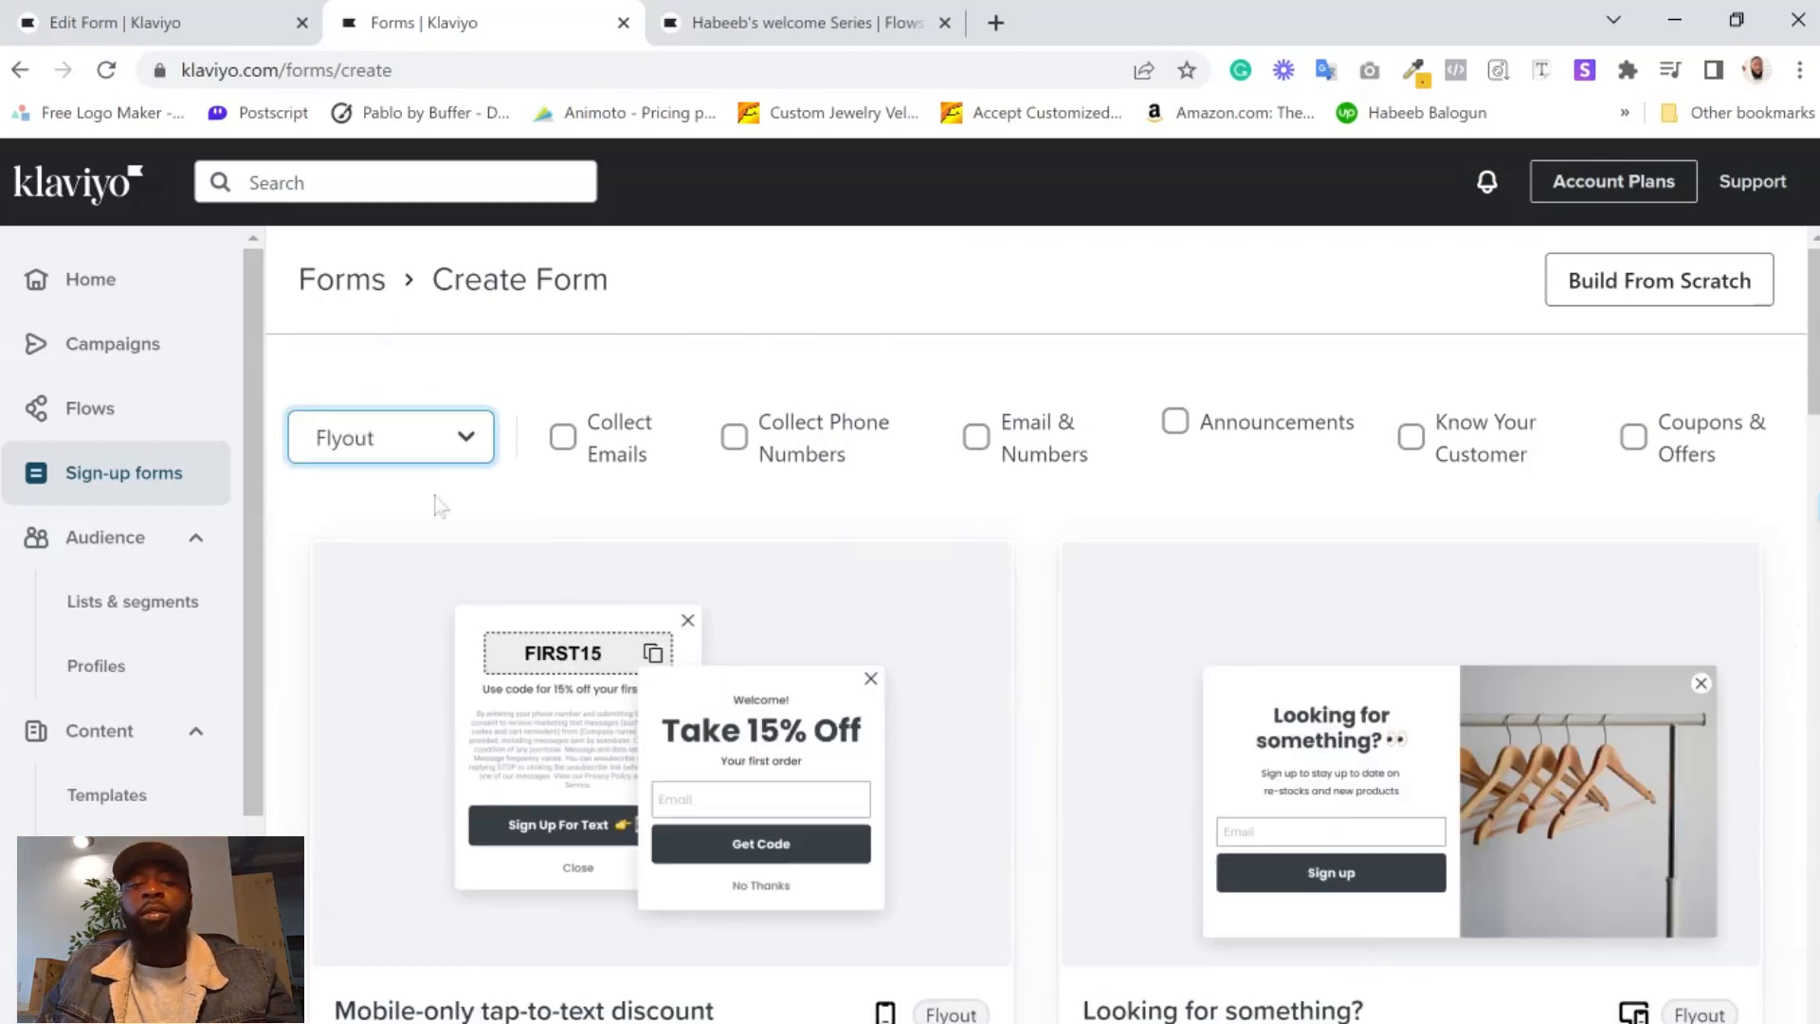
pyautogui.click(461, 436)
pyautogui.click(396, 702)
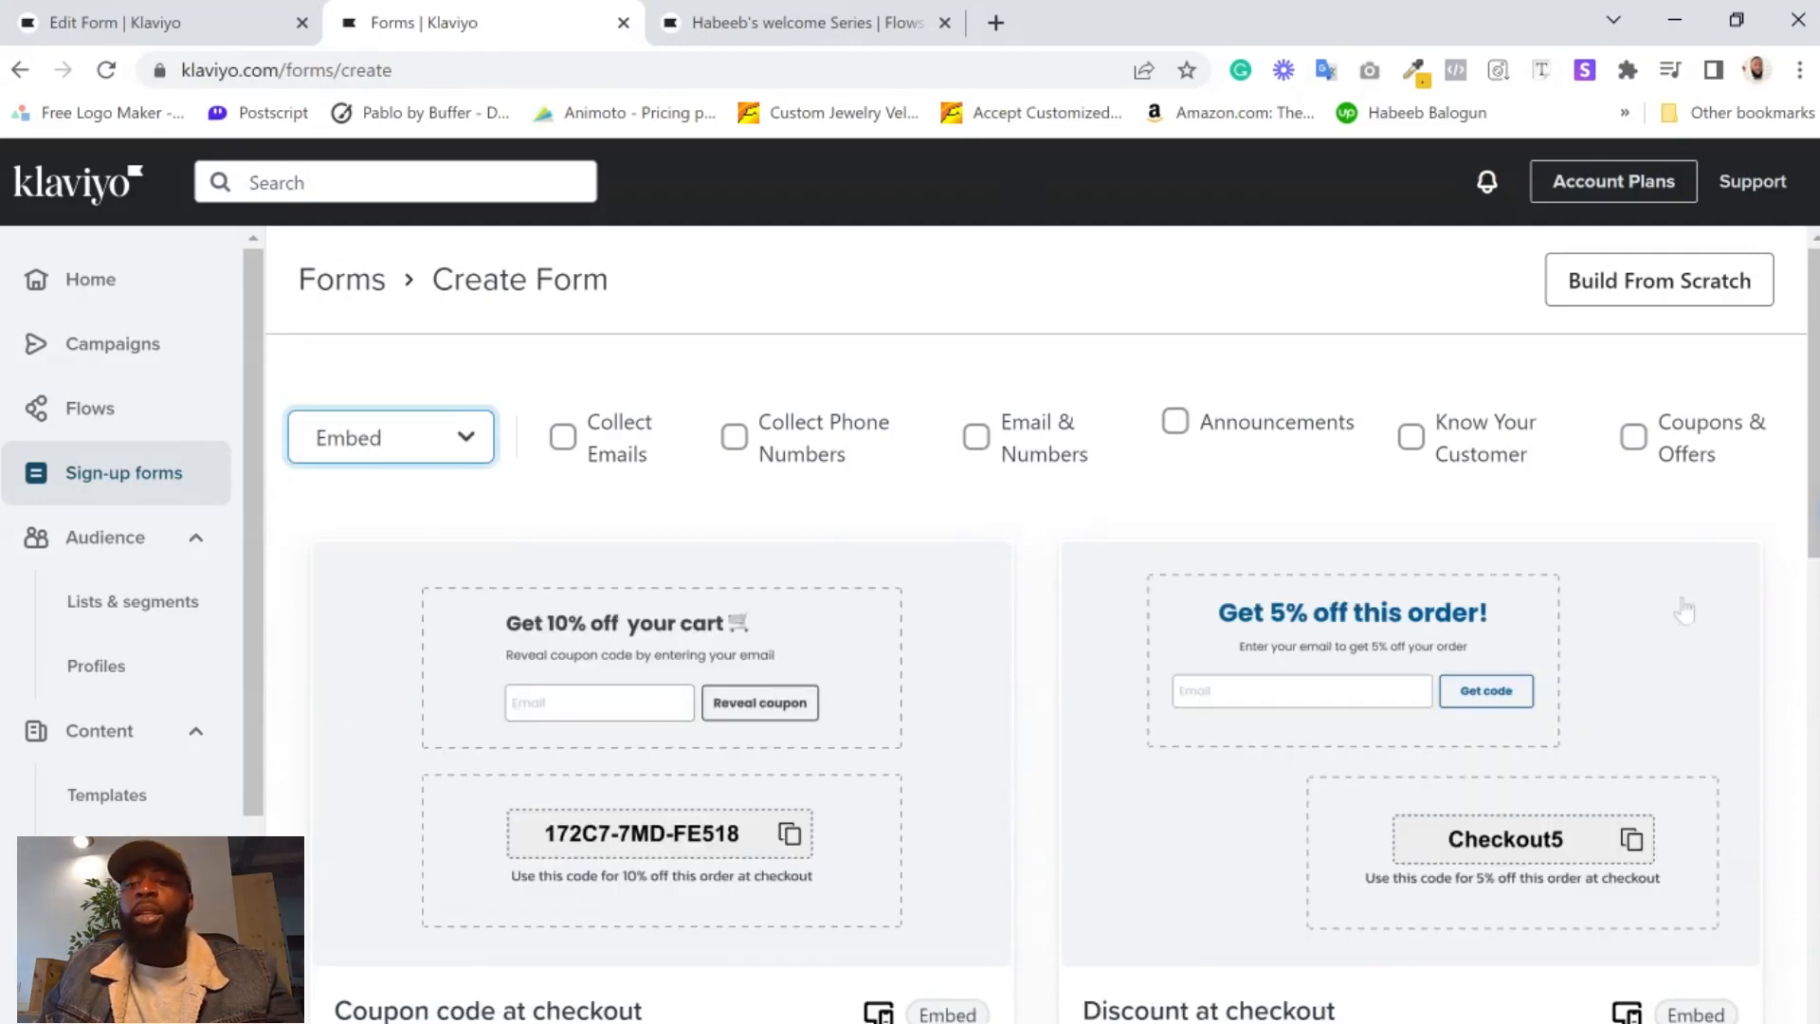
pyautogui.click(322, 447)
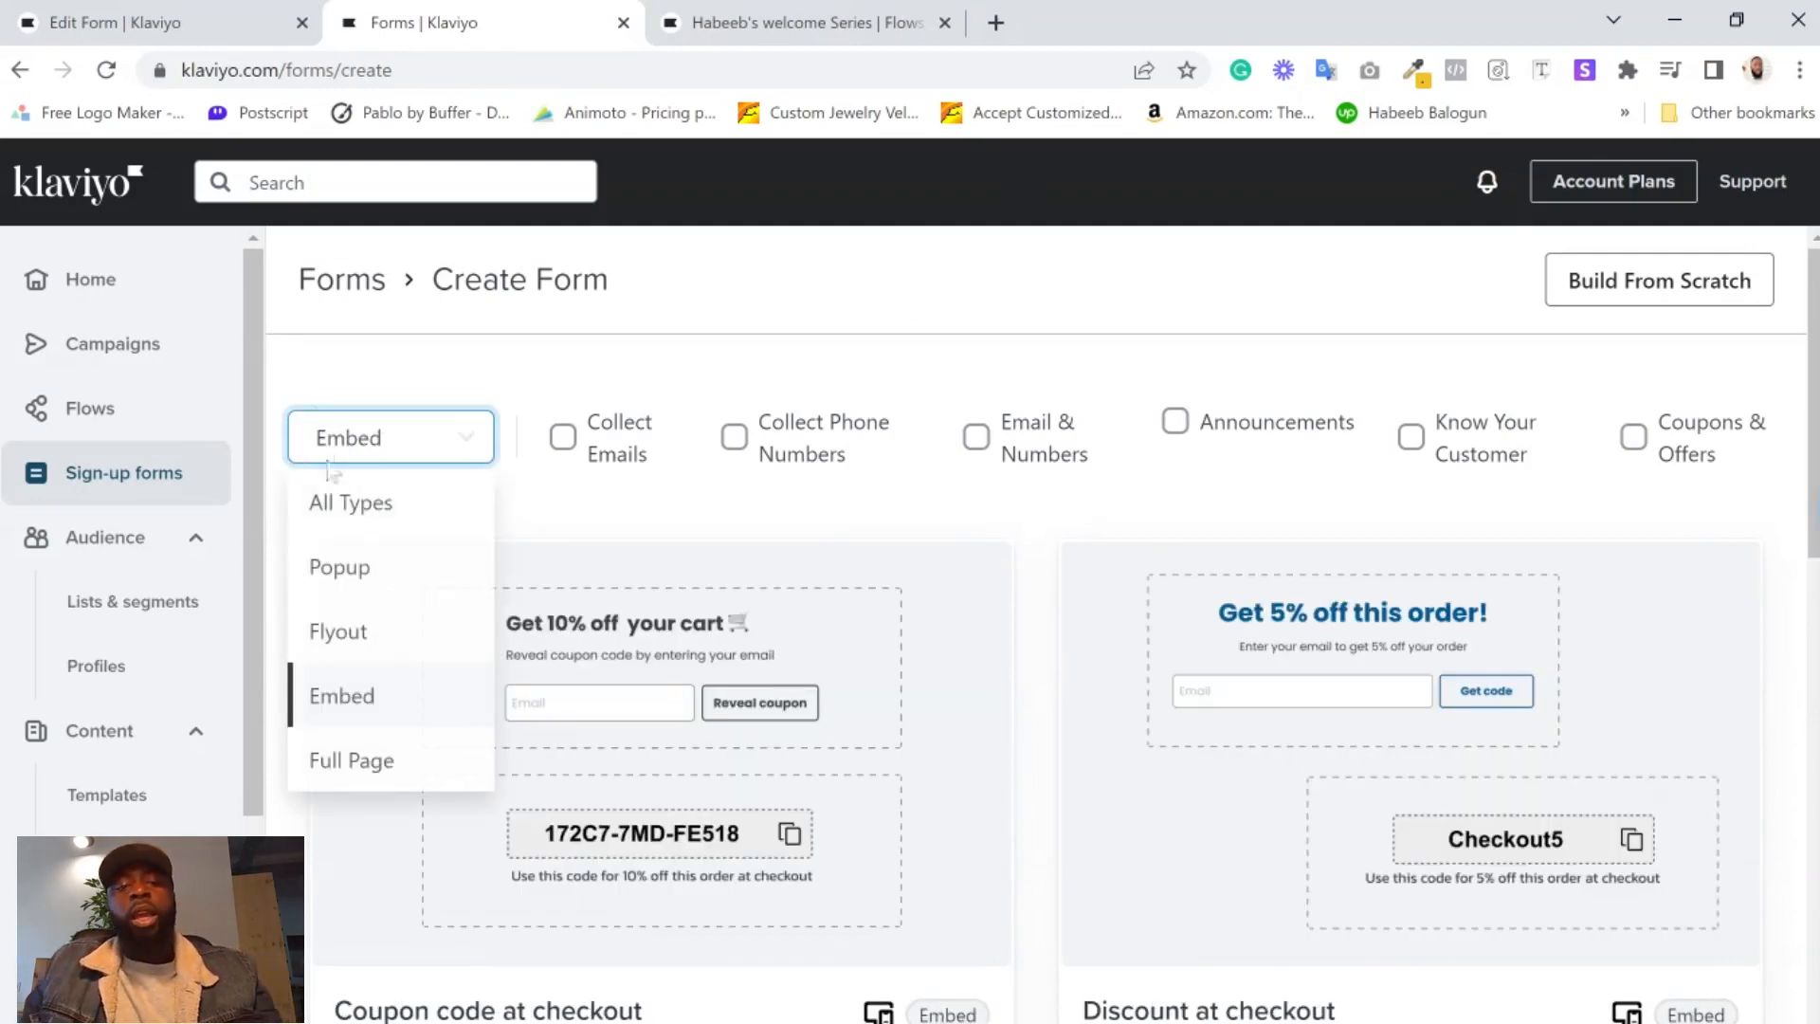
pyautogui.click(384, 759)
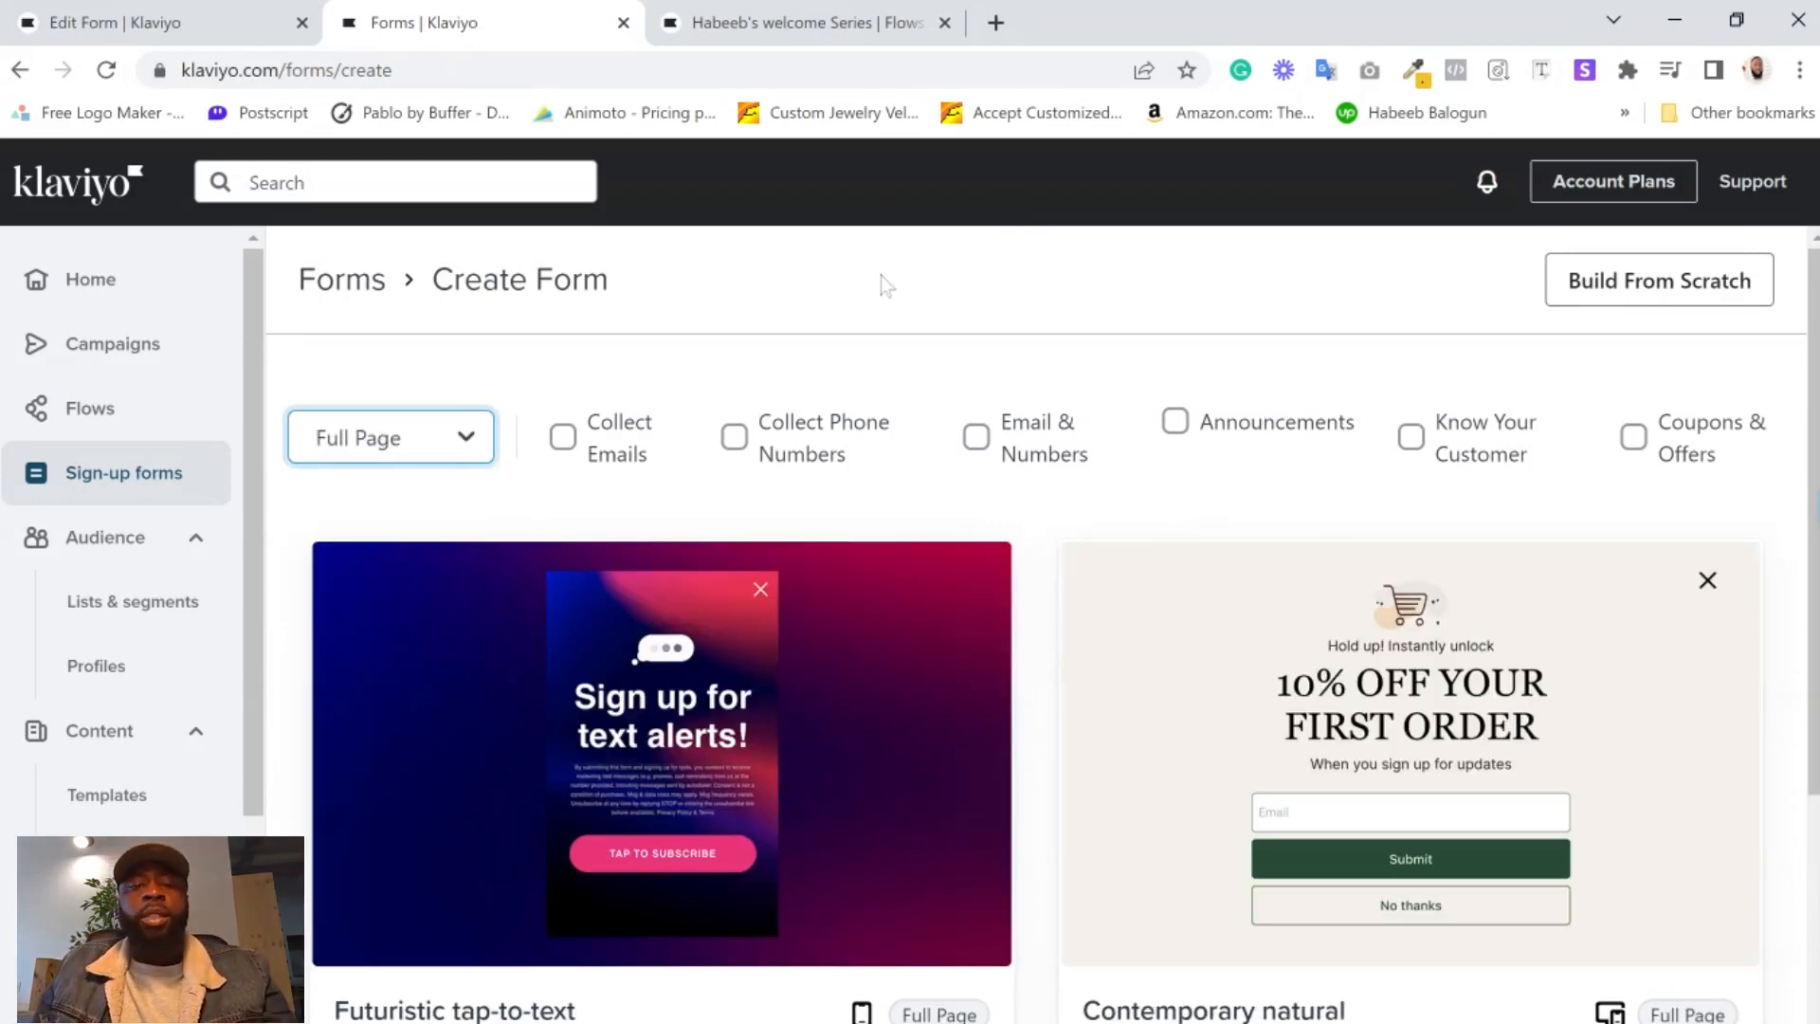
# - Filter the form templates to the Popup type with the Collect Emails purpose
pyautogui.click(465, 422)
pyautogui.click(390, 550)
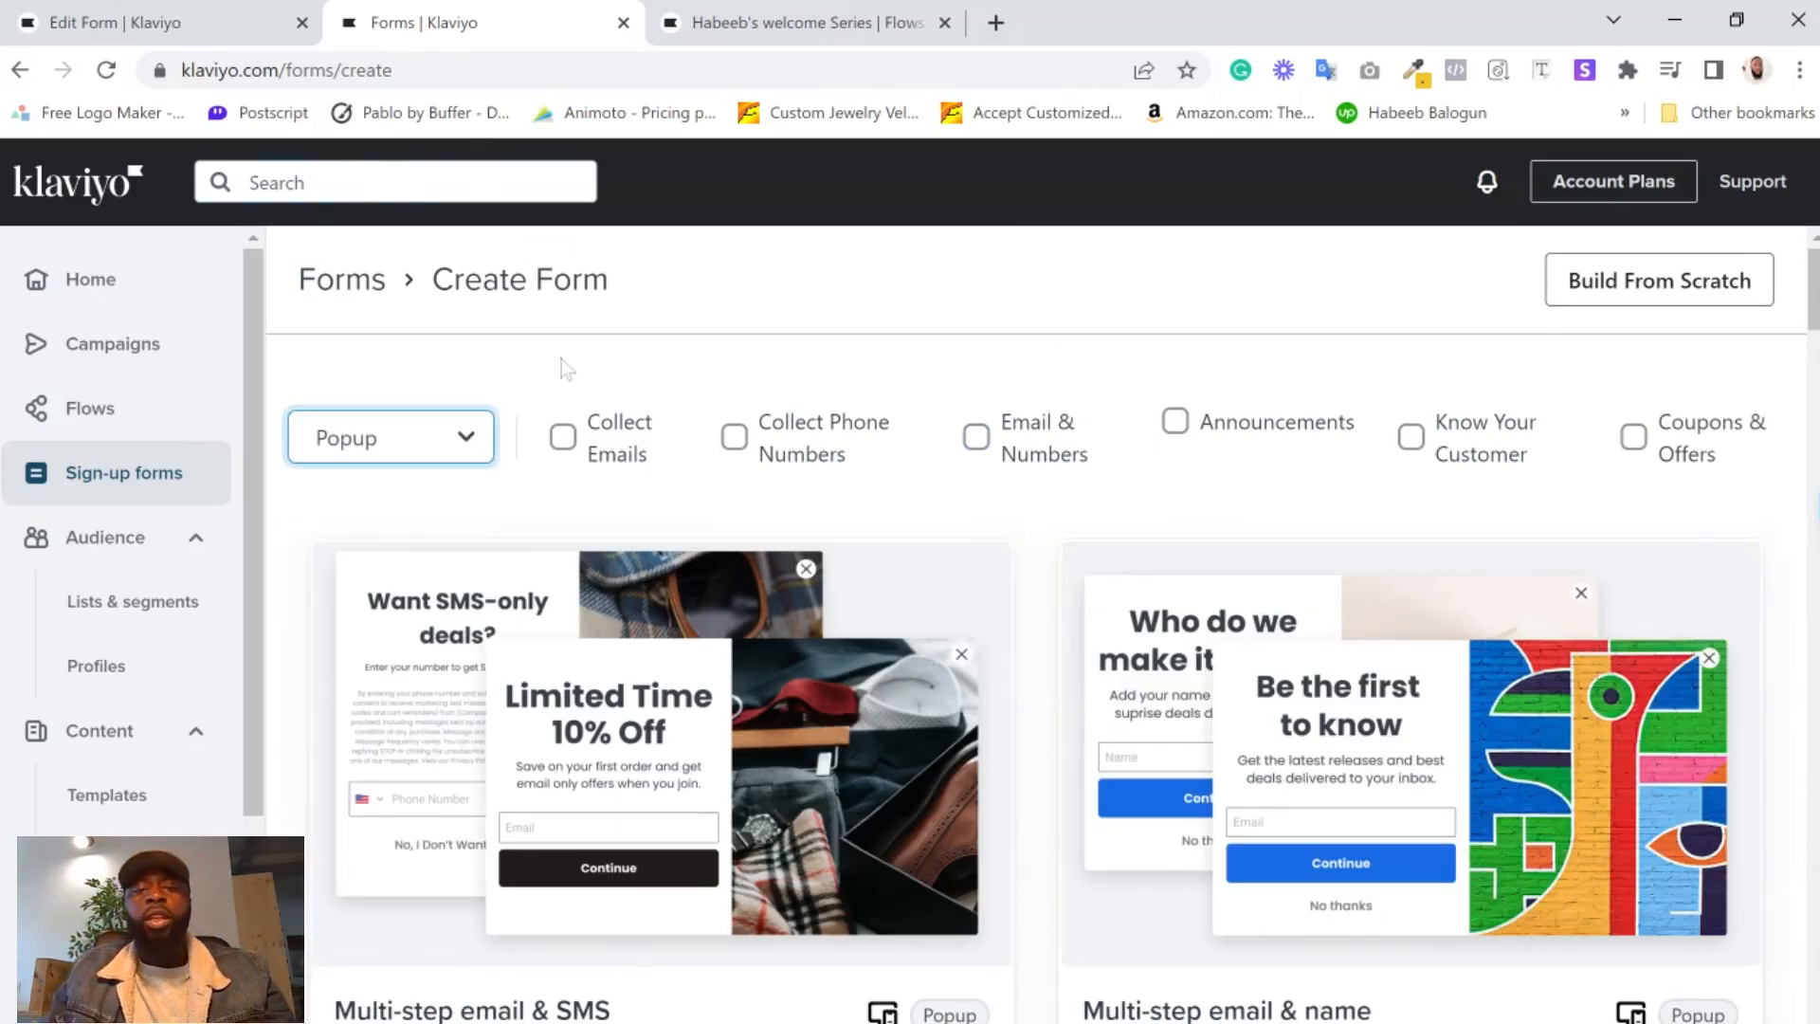
pyautogui.click(563, 437)
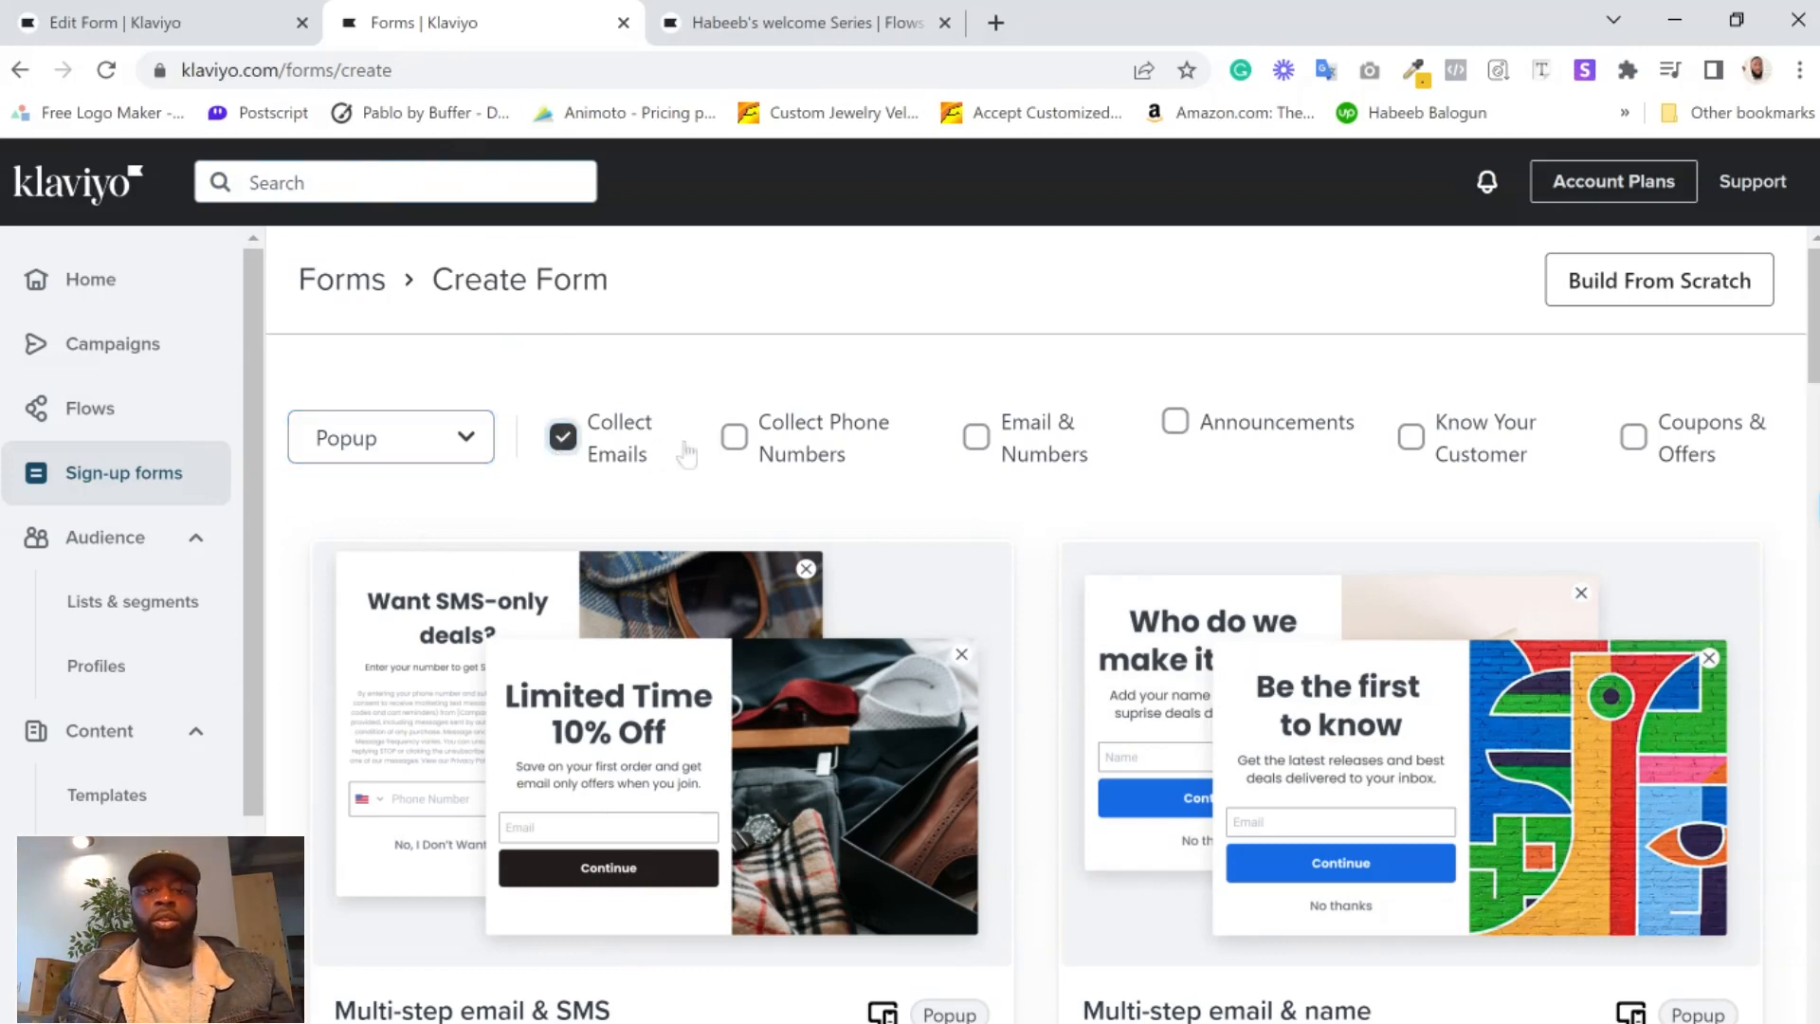
pyautogui.click(563, 439)
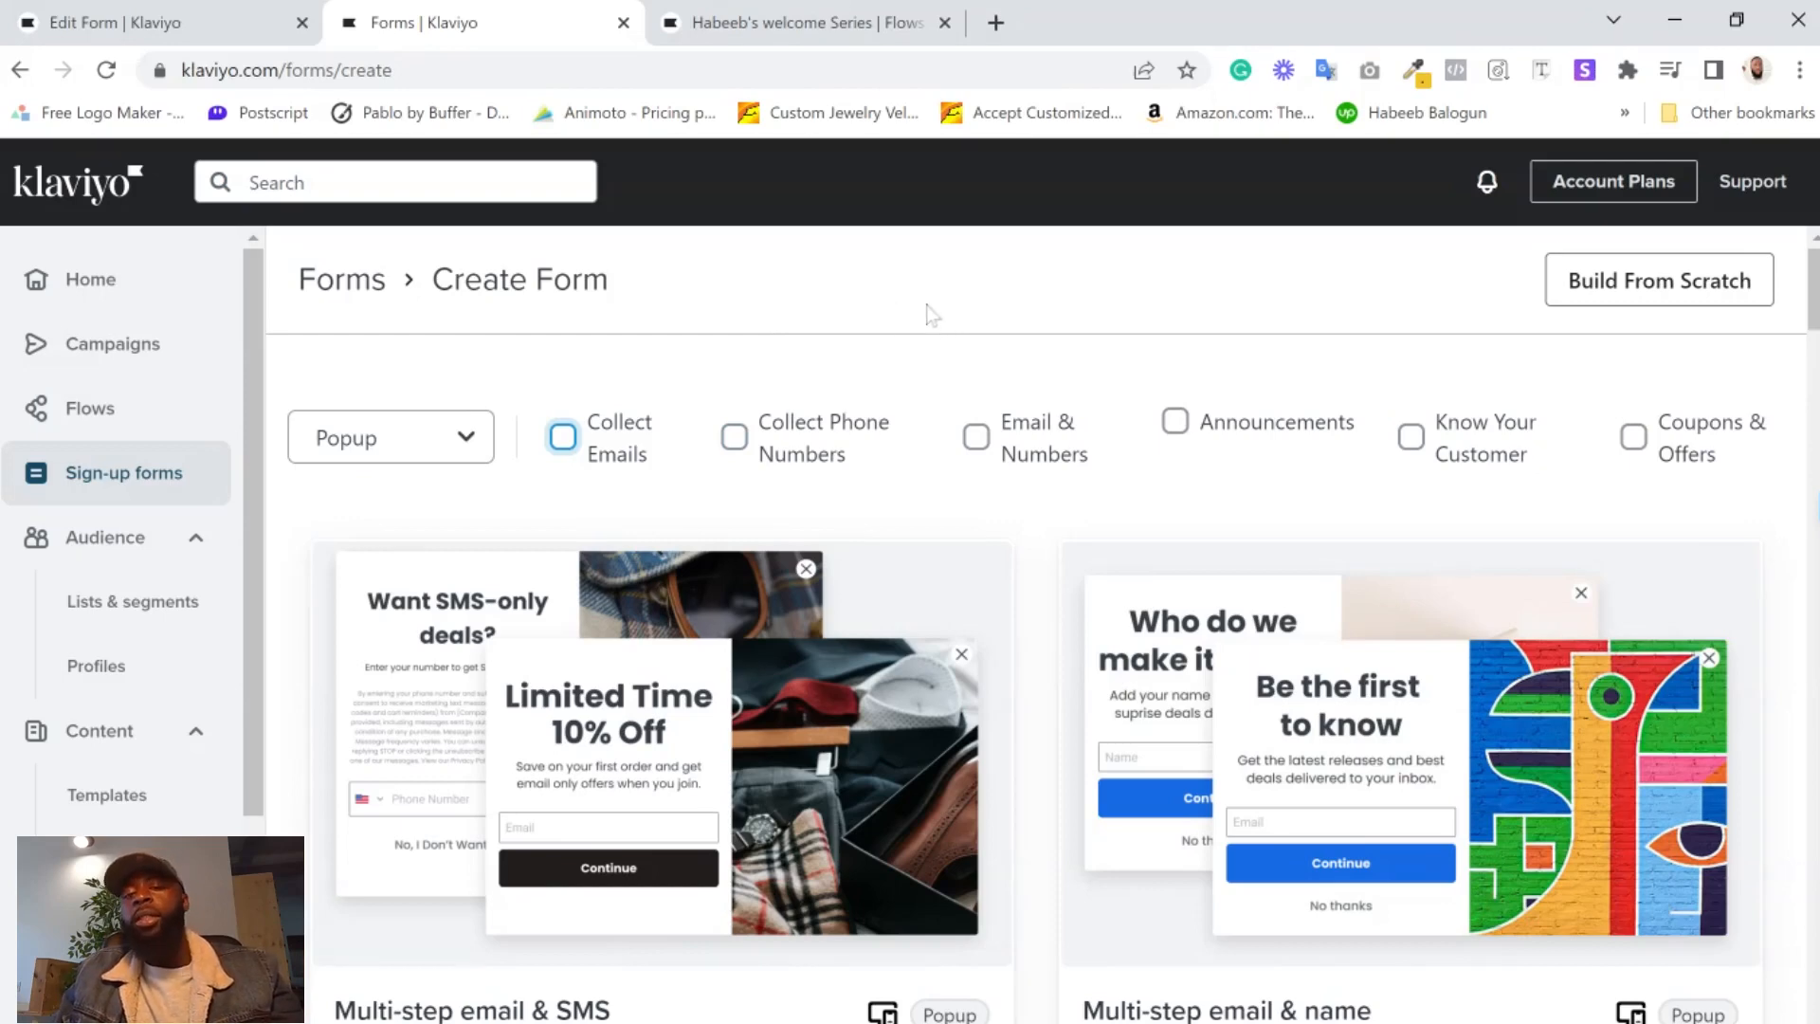
pyautogui.click(563, 437)
# - Find the Join insider list popup among the filtered templates and choose it for the new form
pyautogui.scroll(-7, 1008, 663)
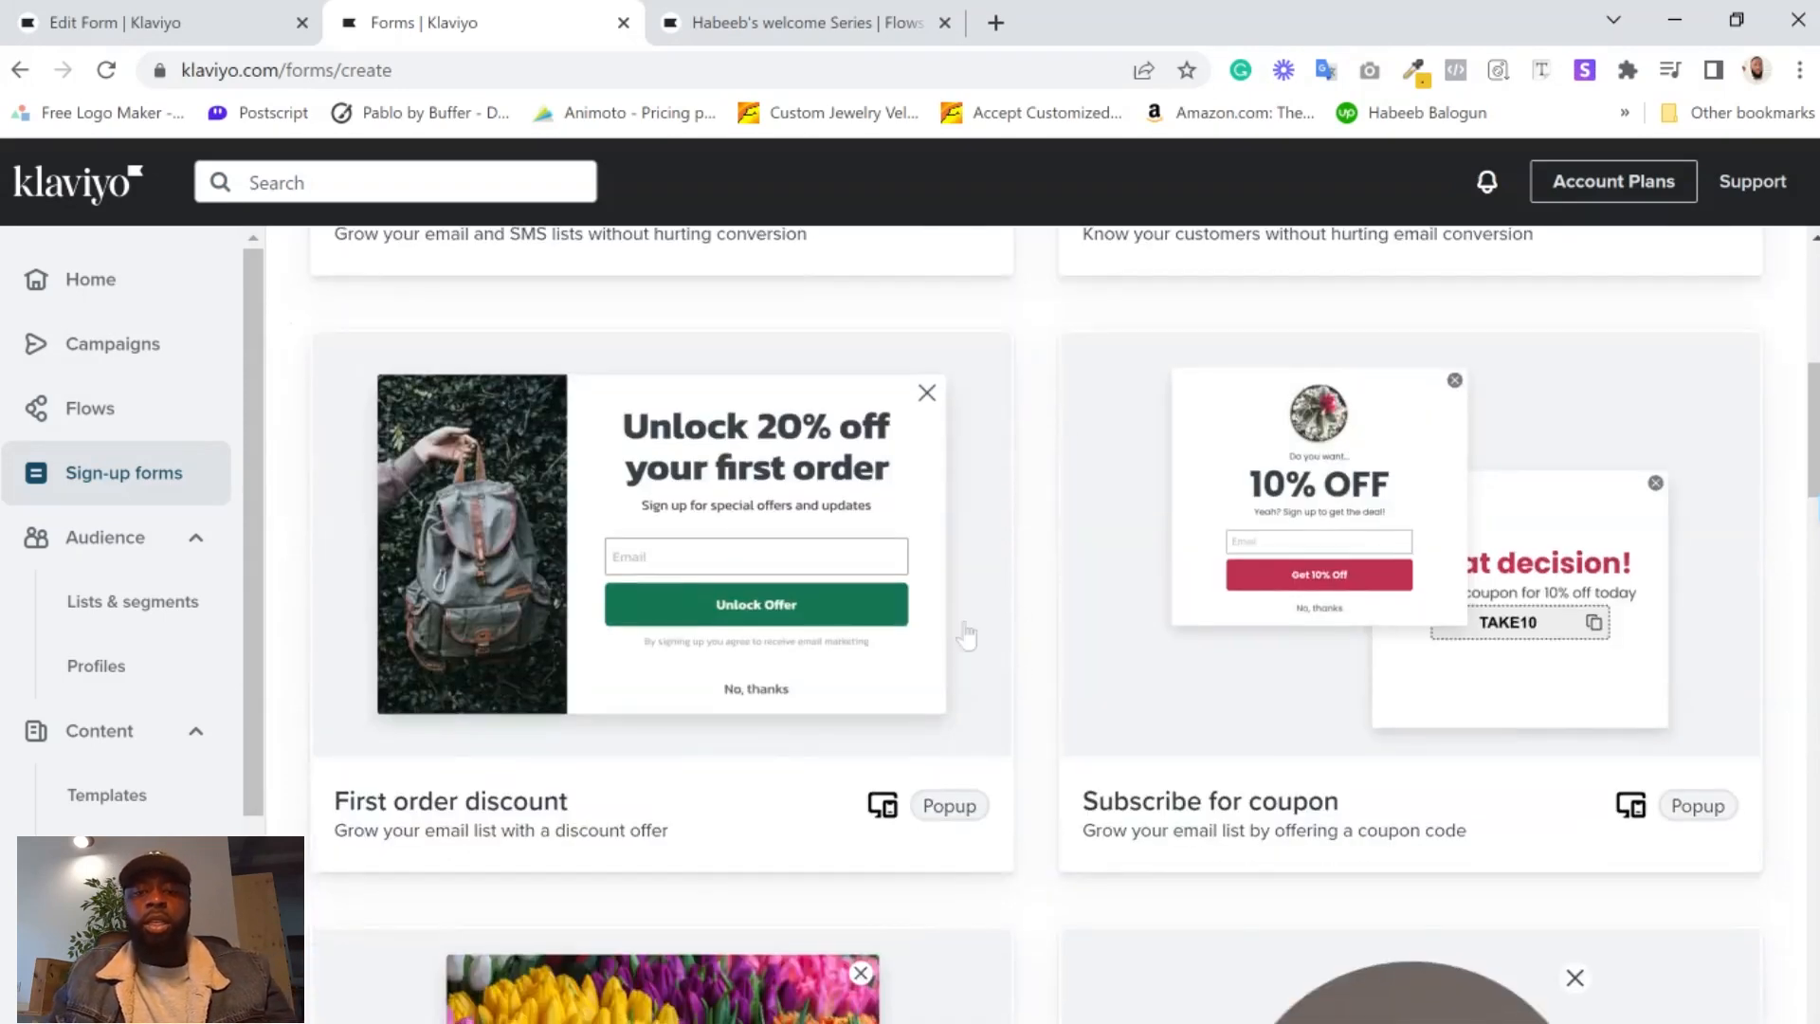
pyautogui.scroll(6, 976, 607)
pyautogui.scroll(2, 986, 553)
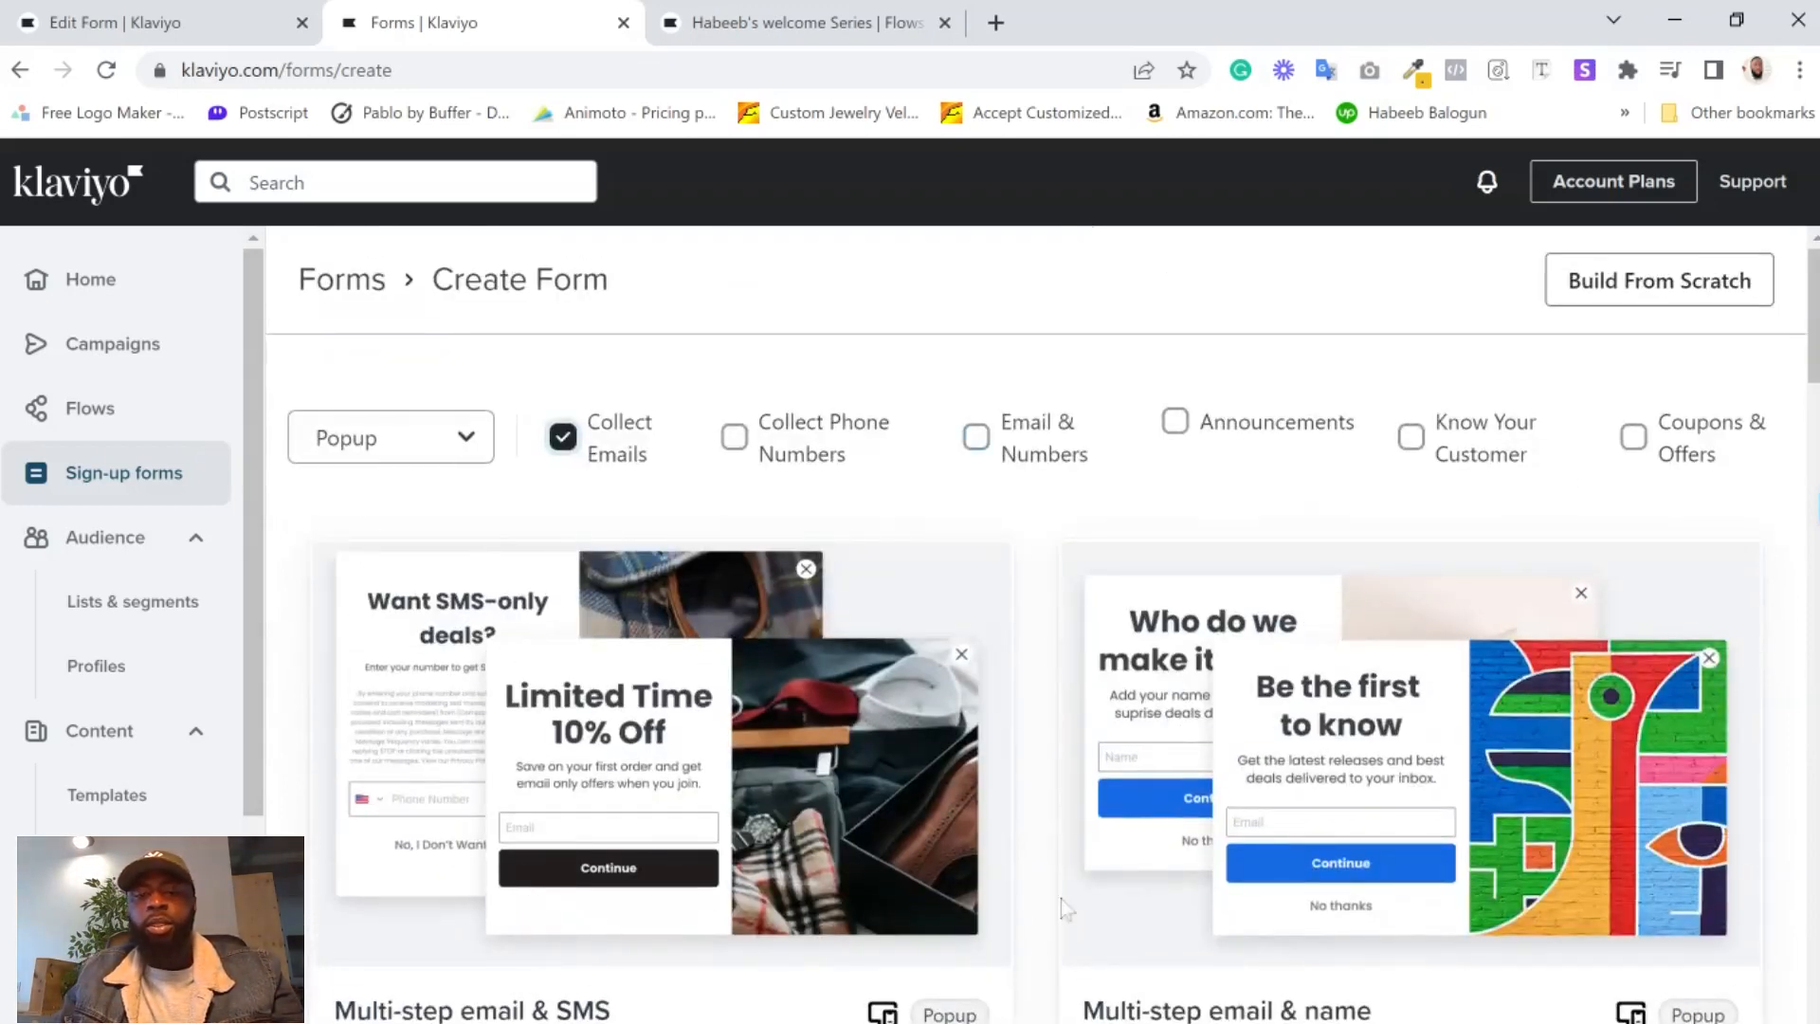
pyautogui.scroll(-5, 1138, 806)
pyautogui.scroll(-12, 1269, 662)
pyautogui.scroll(-4, 1036, 617)
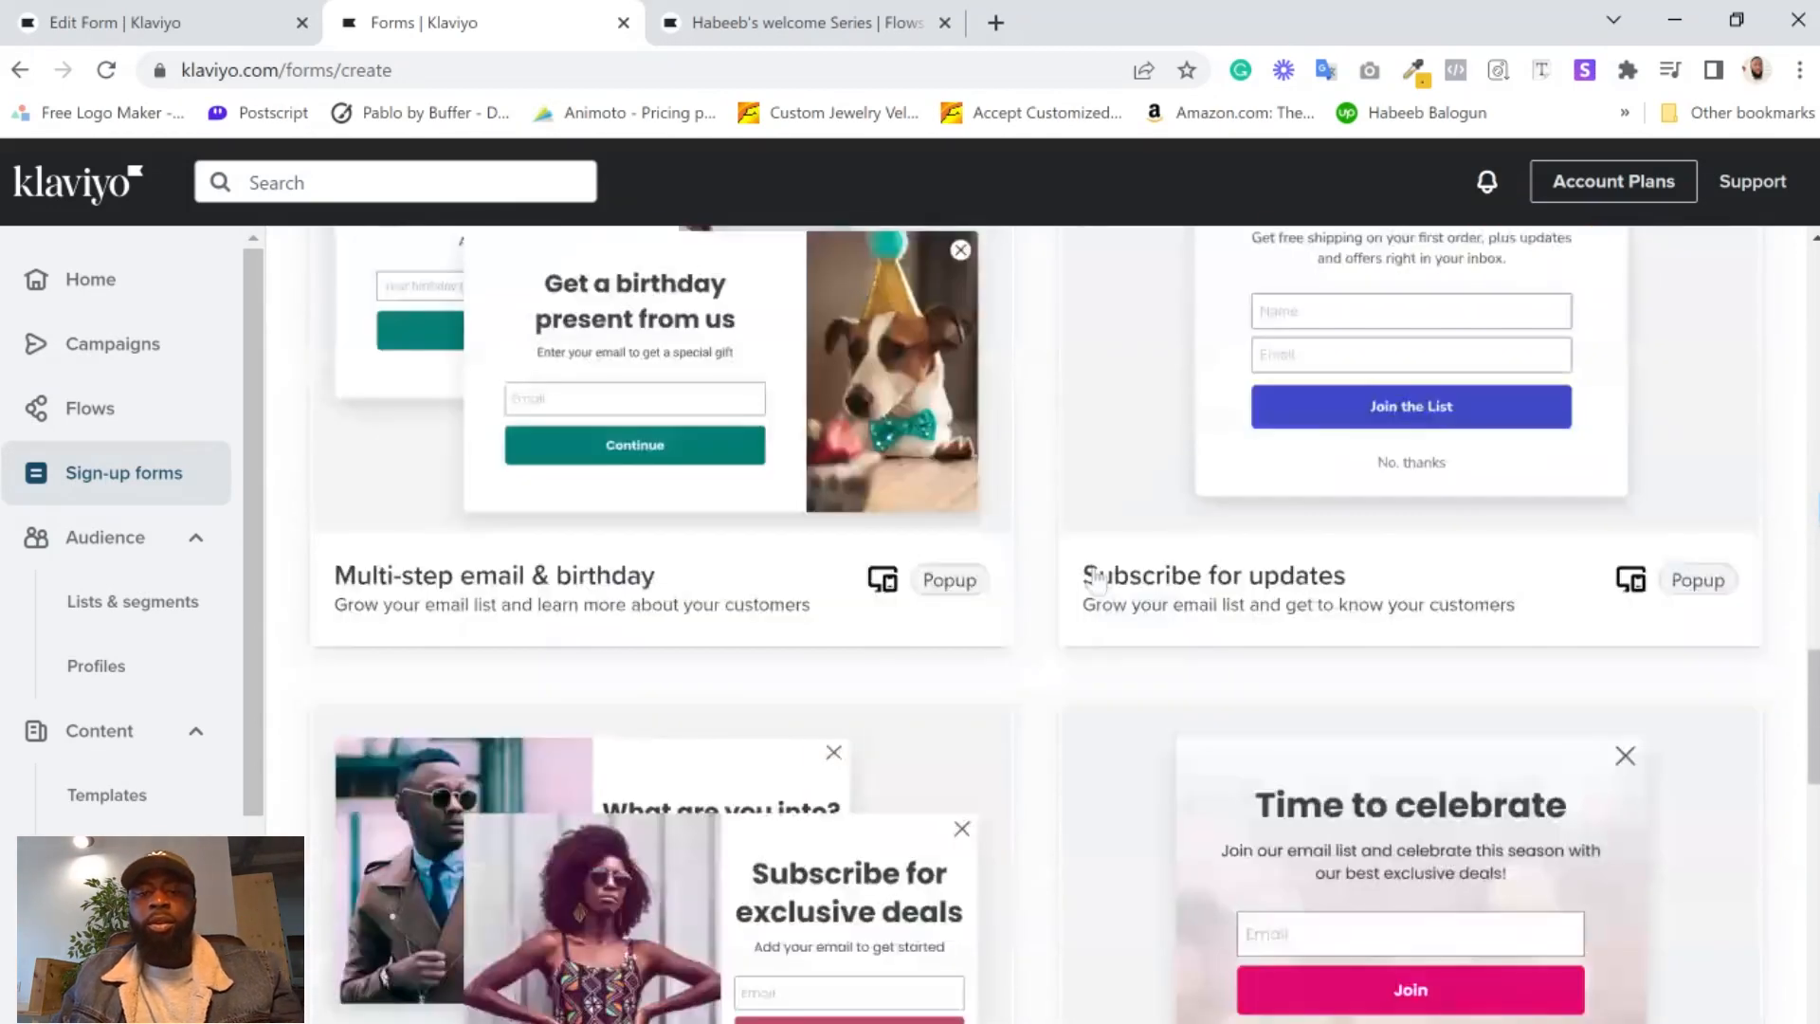
pyautogui.scroll(-15, 1097, 580)
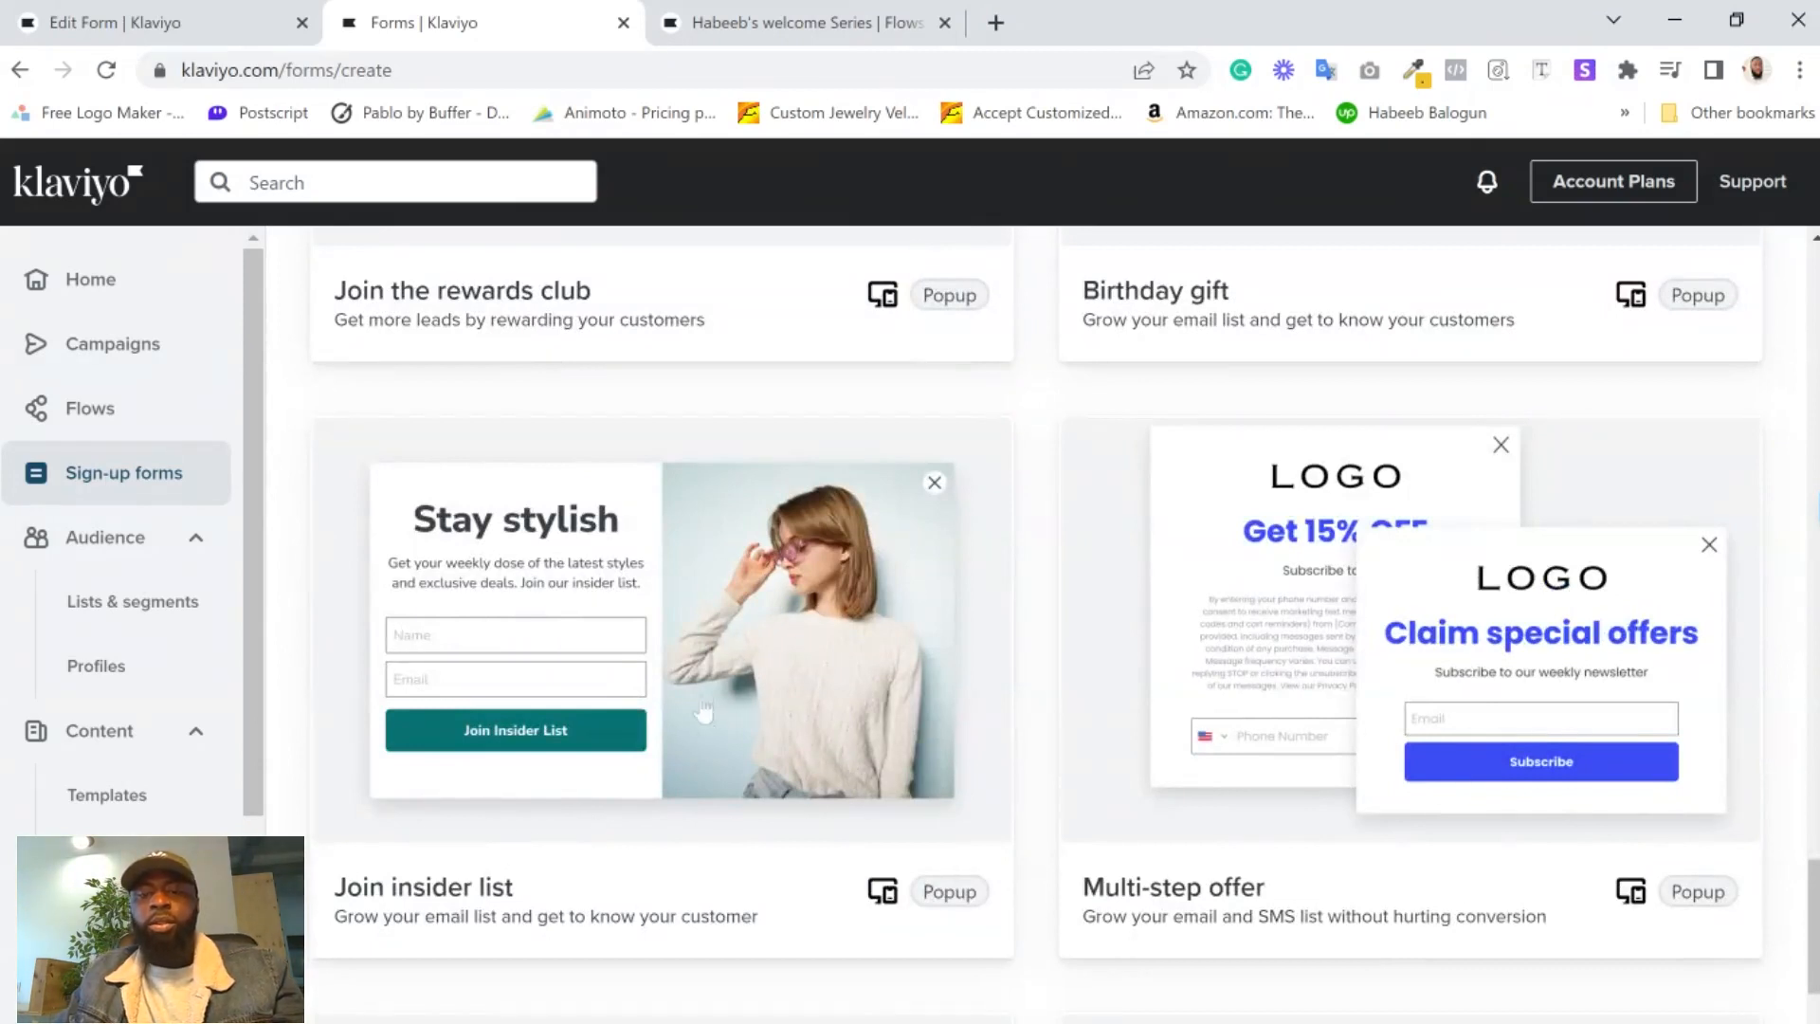
pyautogui.click(639, 650)
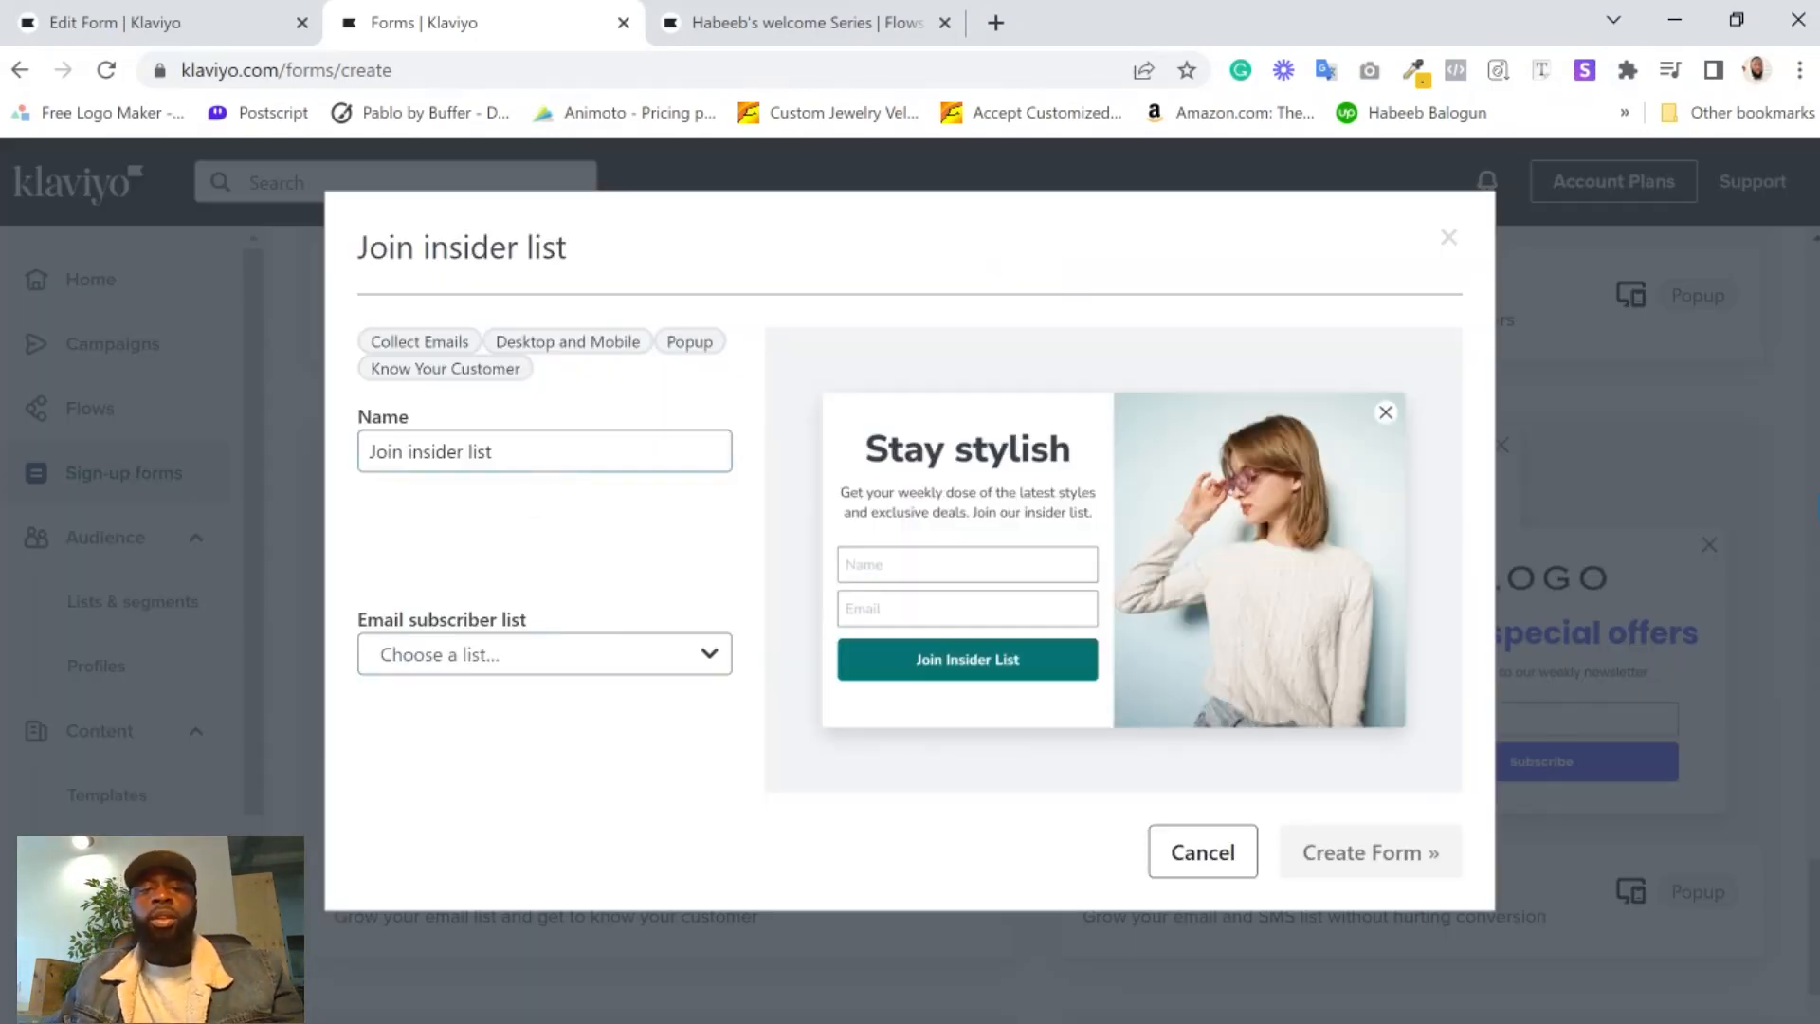
# - Replace the new form's name with "10% form"
pyautogui.moveTo(494, 451); pyautogui.dragTo(368, 451)
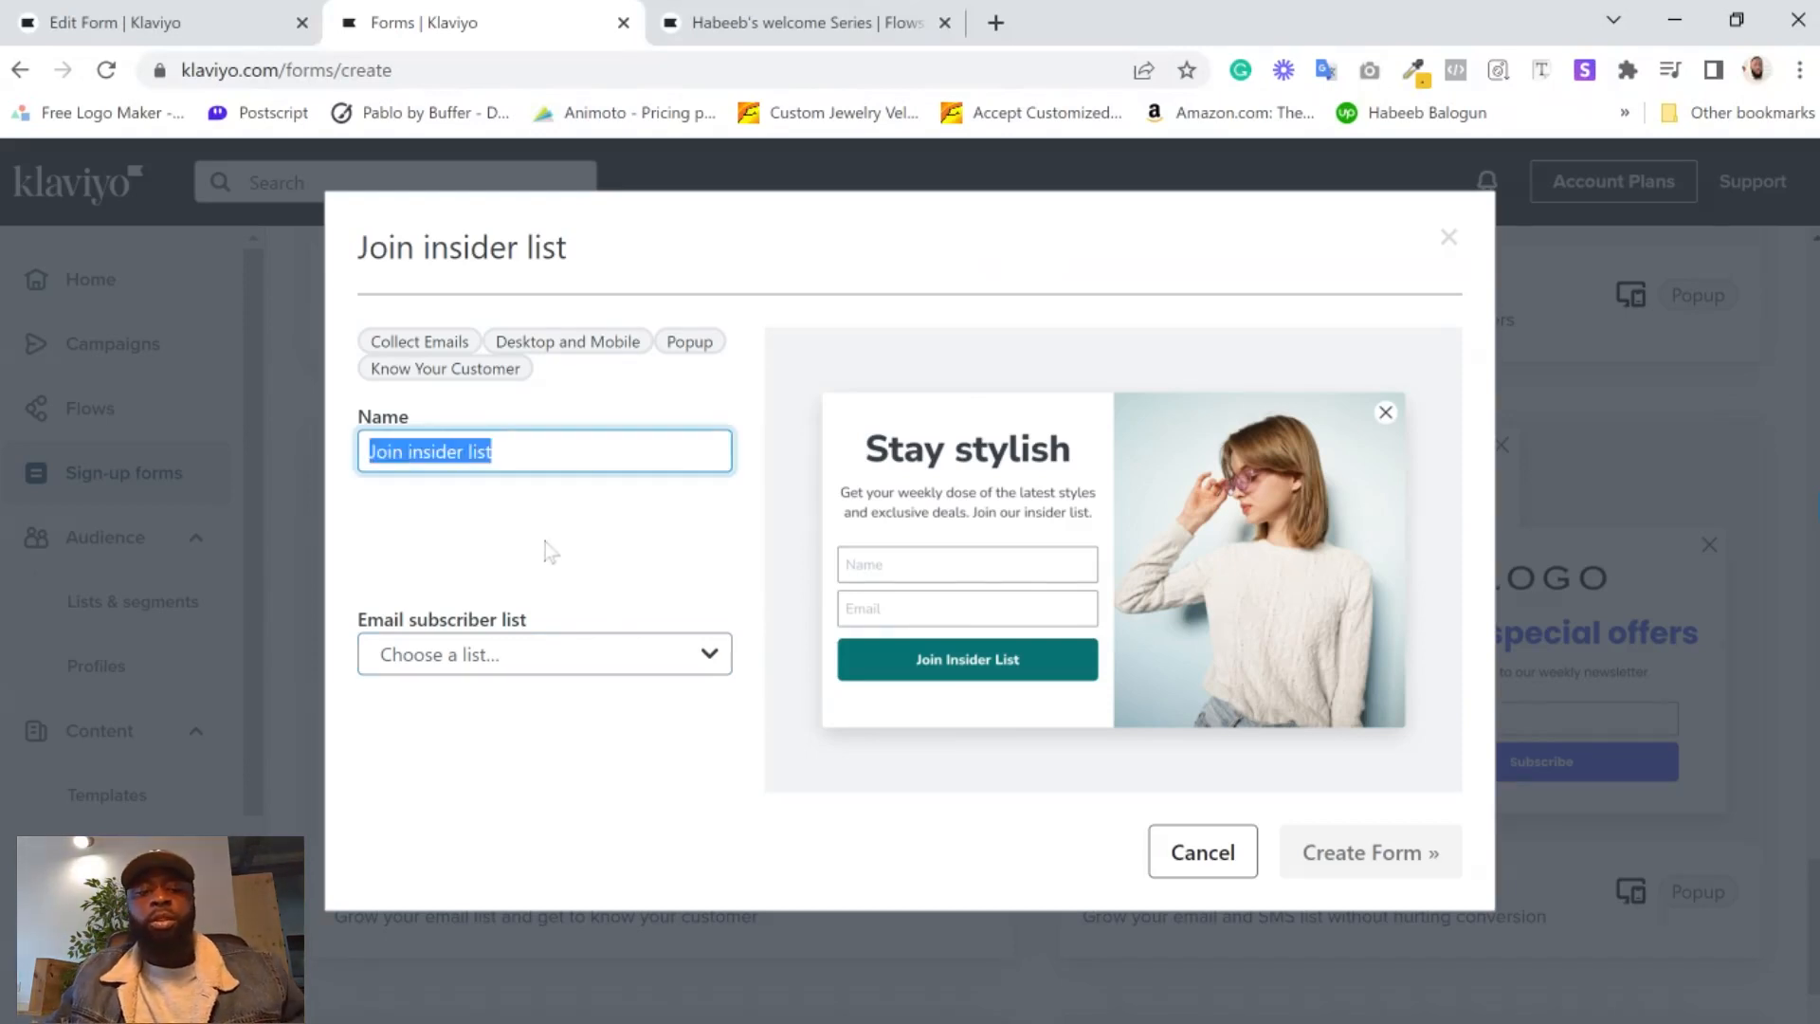
pyautogui.write('10')
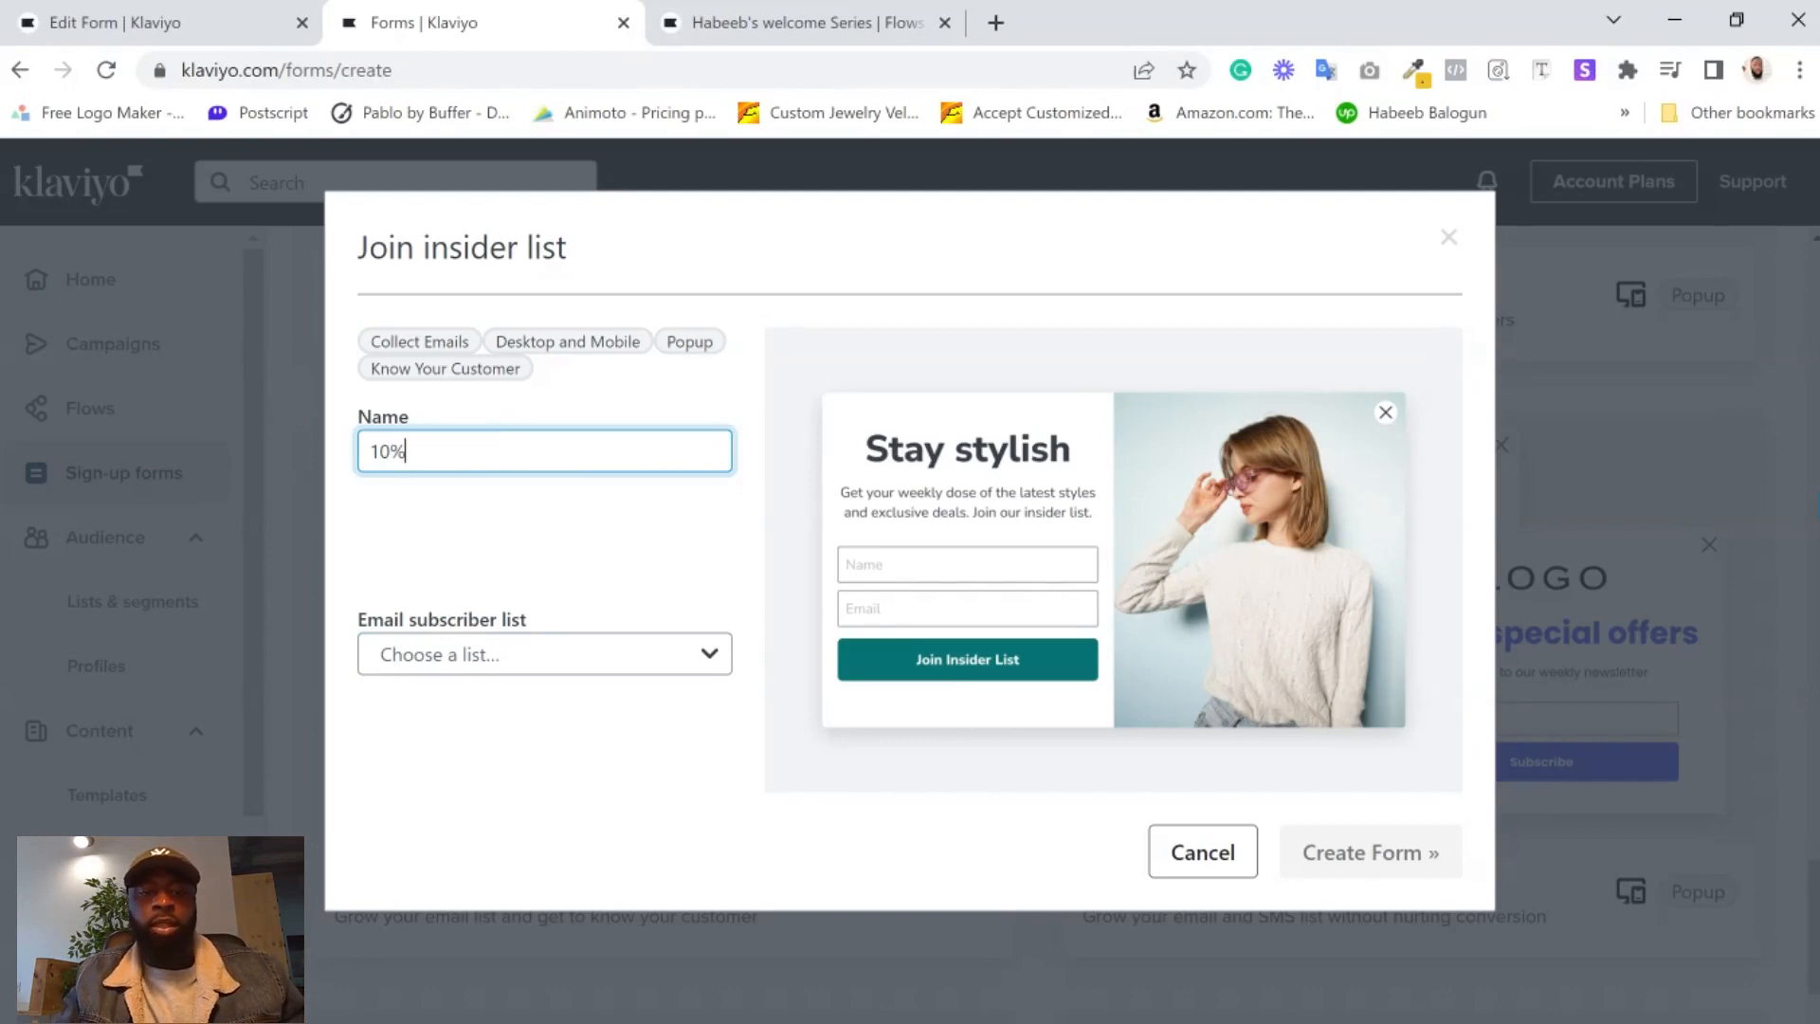
pyautogui.write('% e,ma')
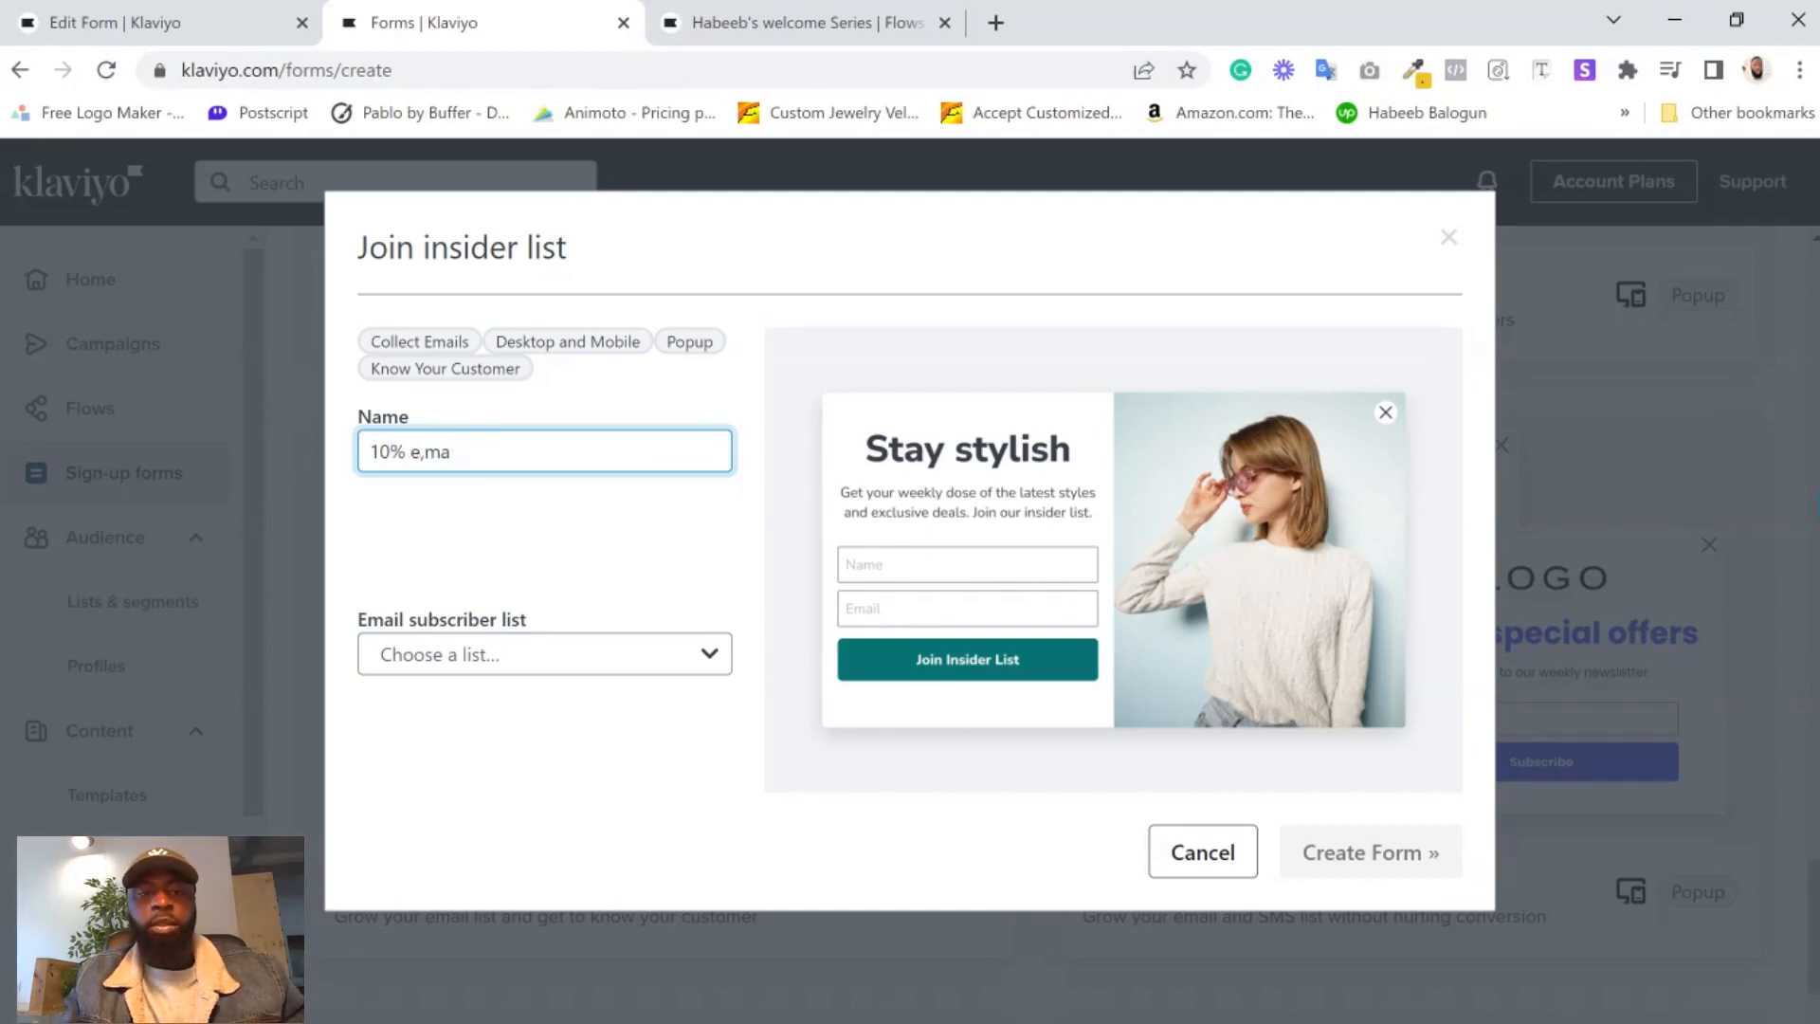
pyautogui.press('BackSpace')
pyautogui.press('BackSpace')
pyautogui.press('BackSpace')
pyautogui.press('BackSpace')
pyautogui.write('for')
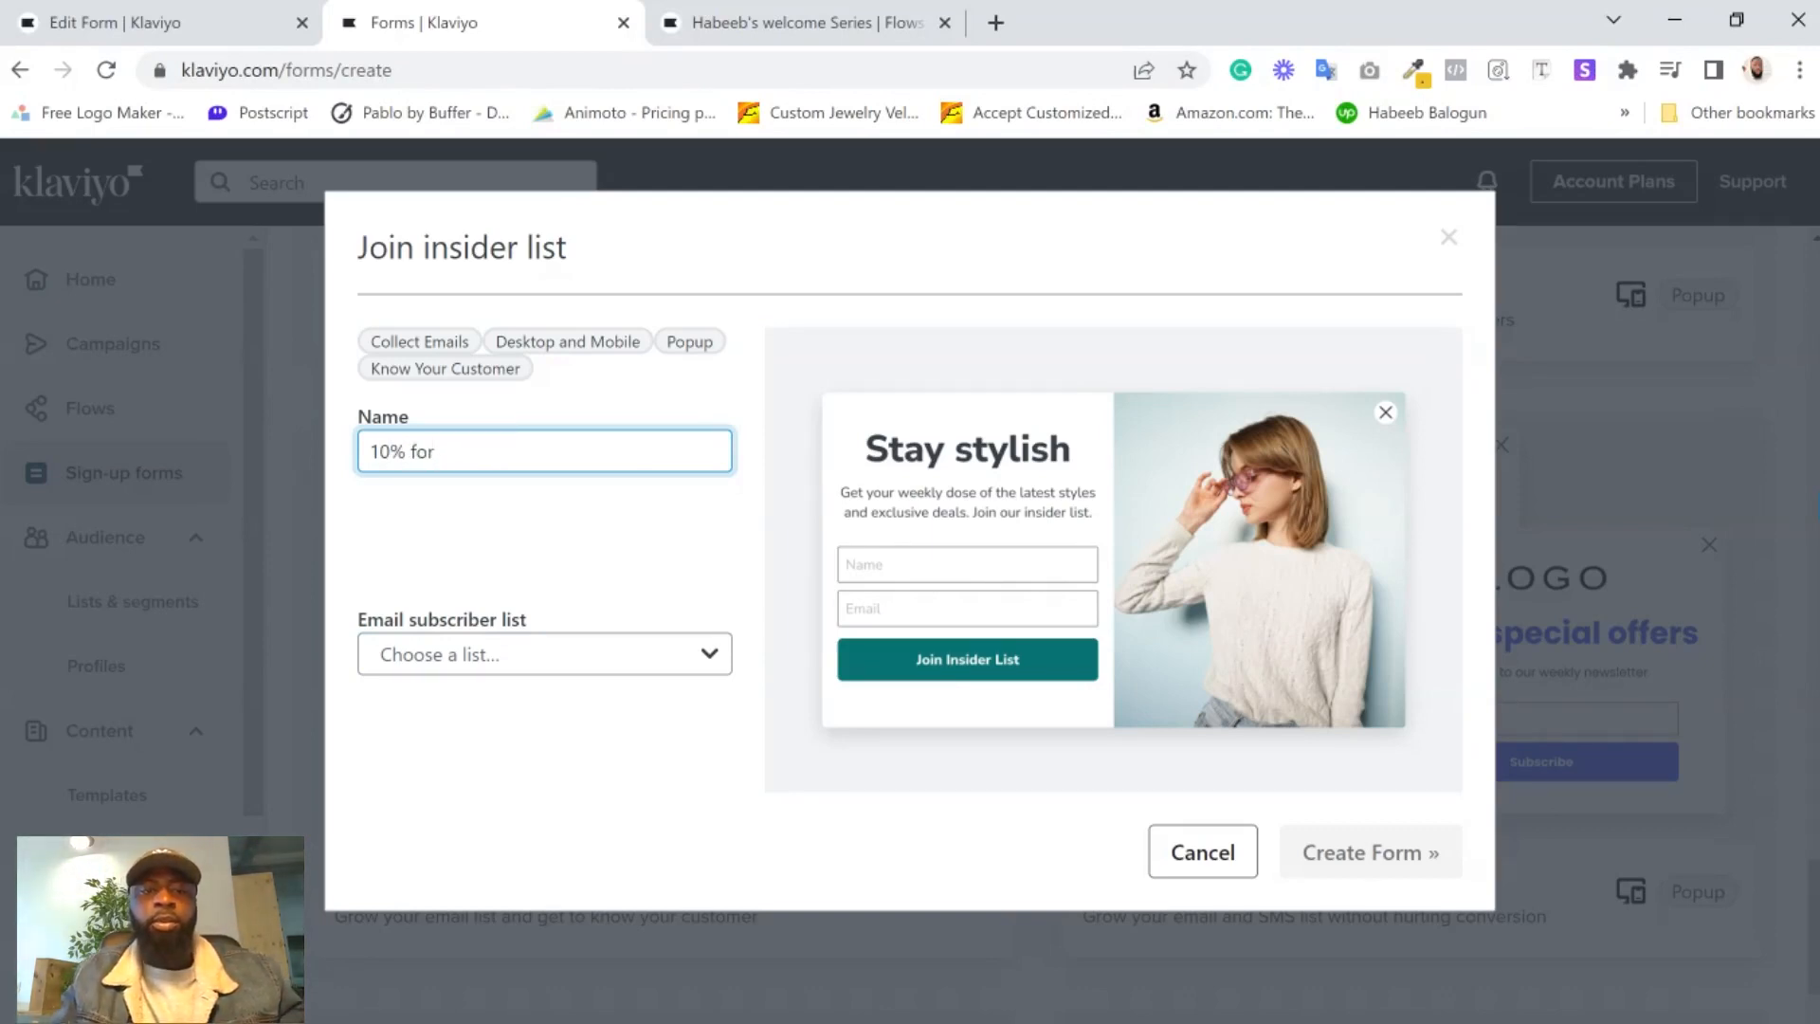
pyautogui.write('m')
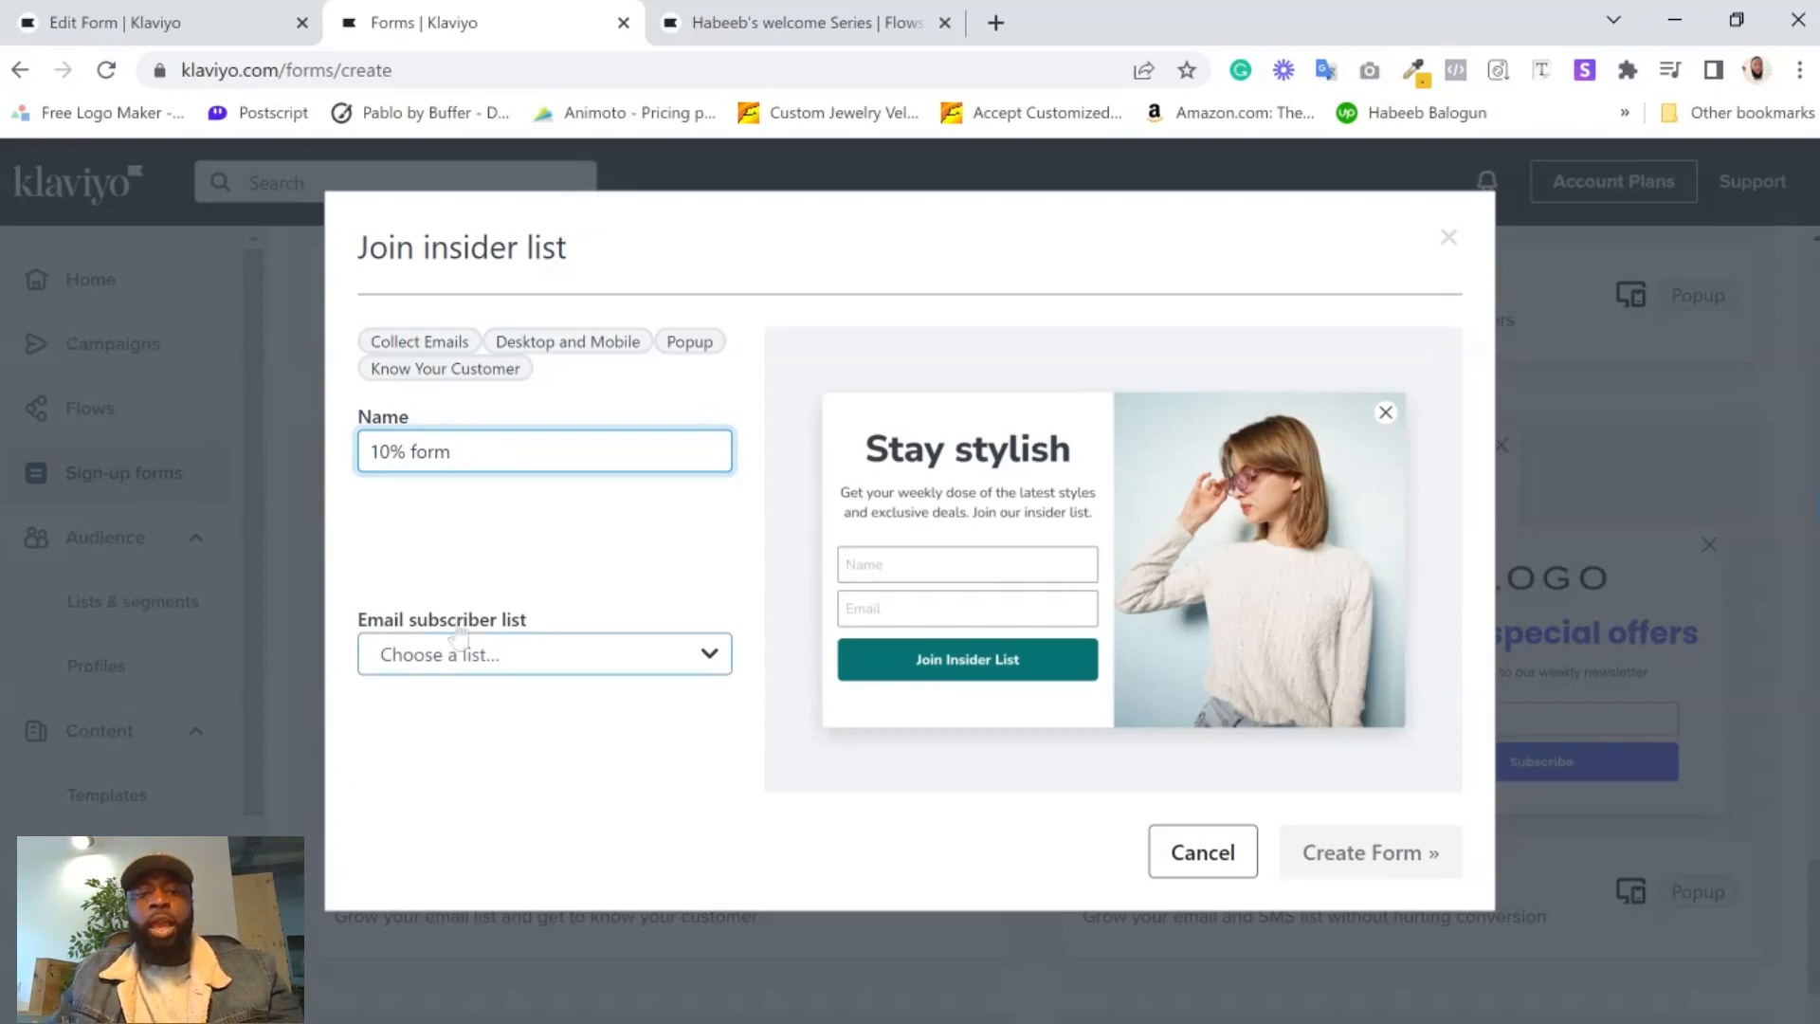
# - Assign Newsletter, the list that triggers the welcome flow, as the email subscriber list and create the form
pyautogui.click(471, 661)
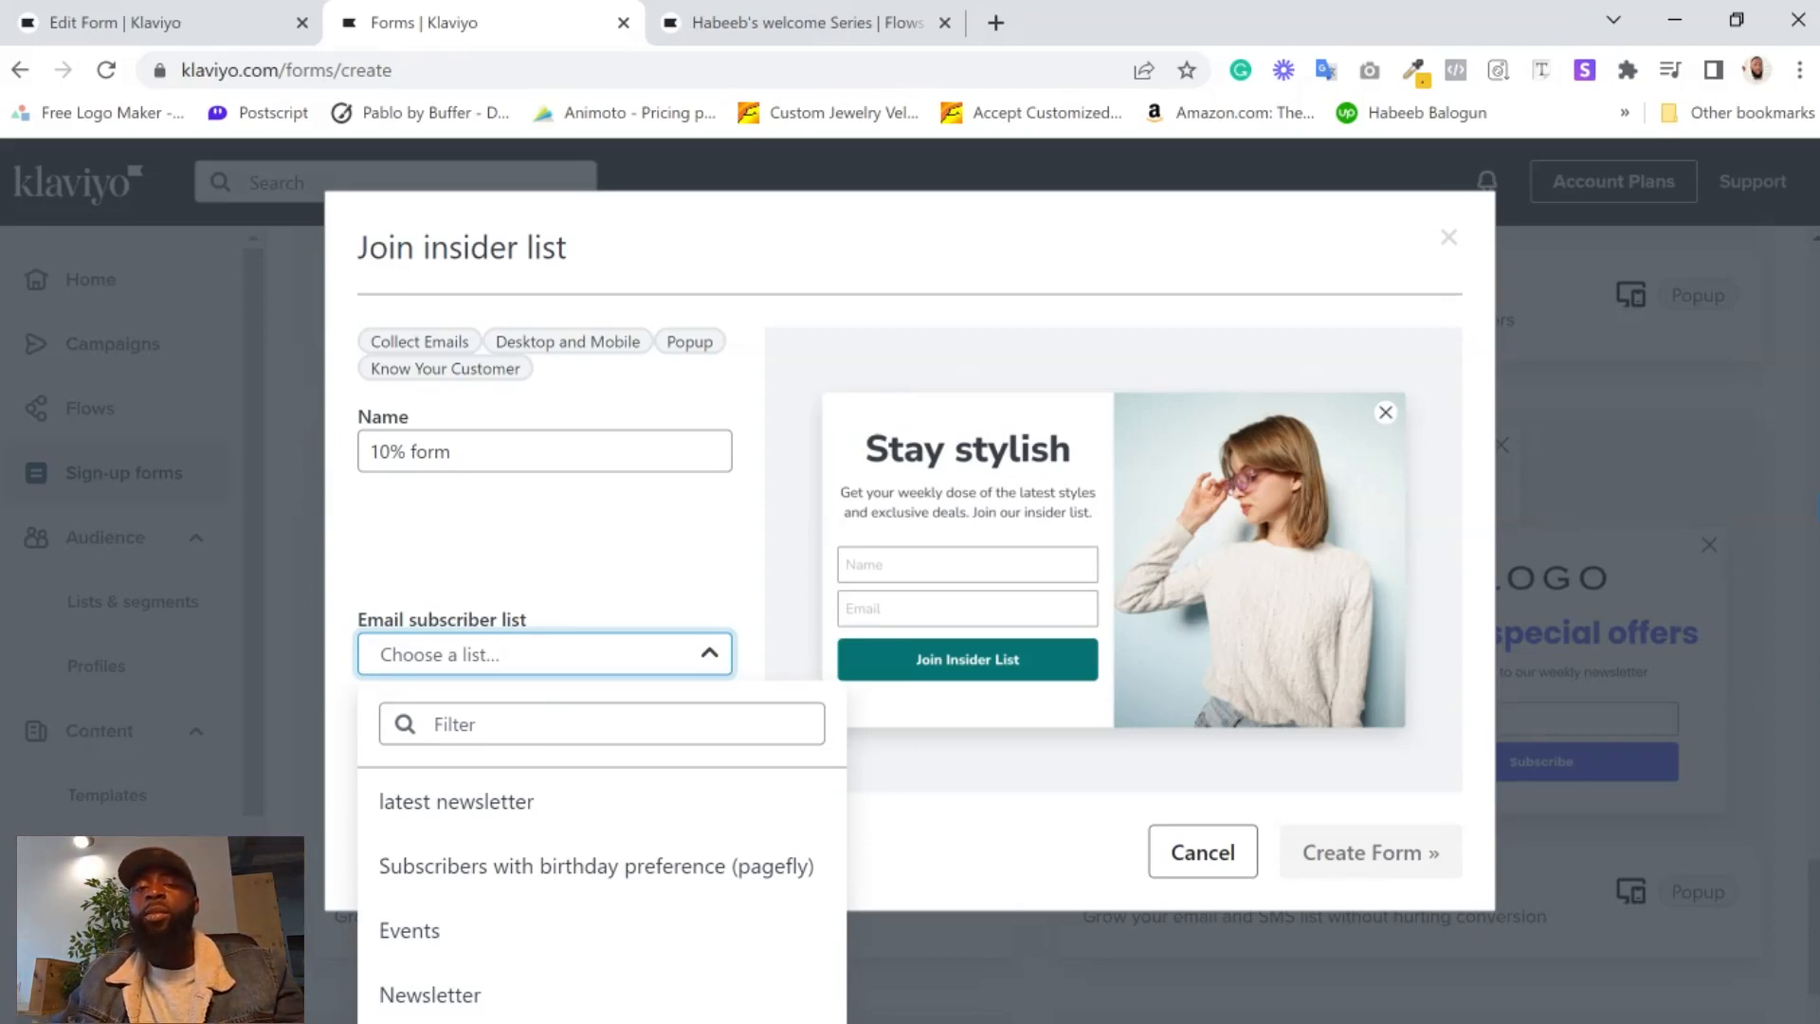
pyautogui.click(812, 21)
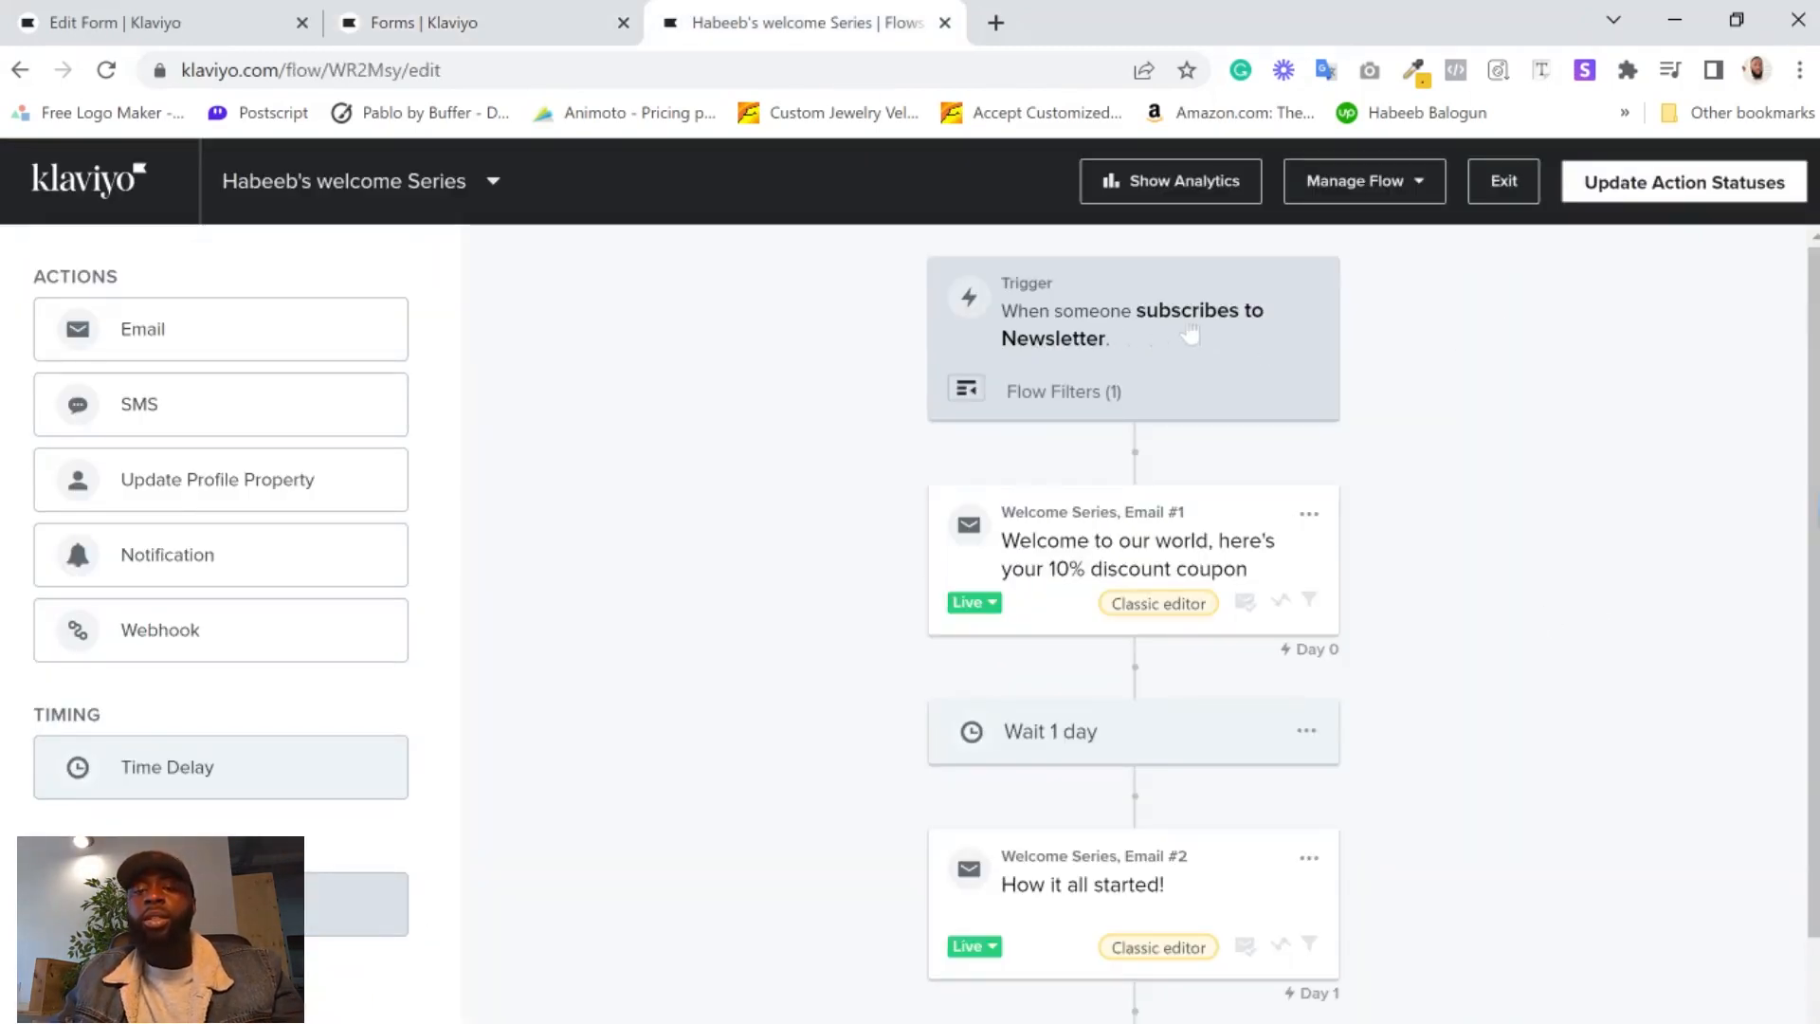
pyautogui.click(479, 23)
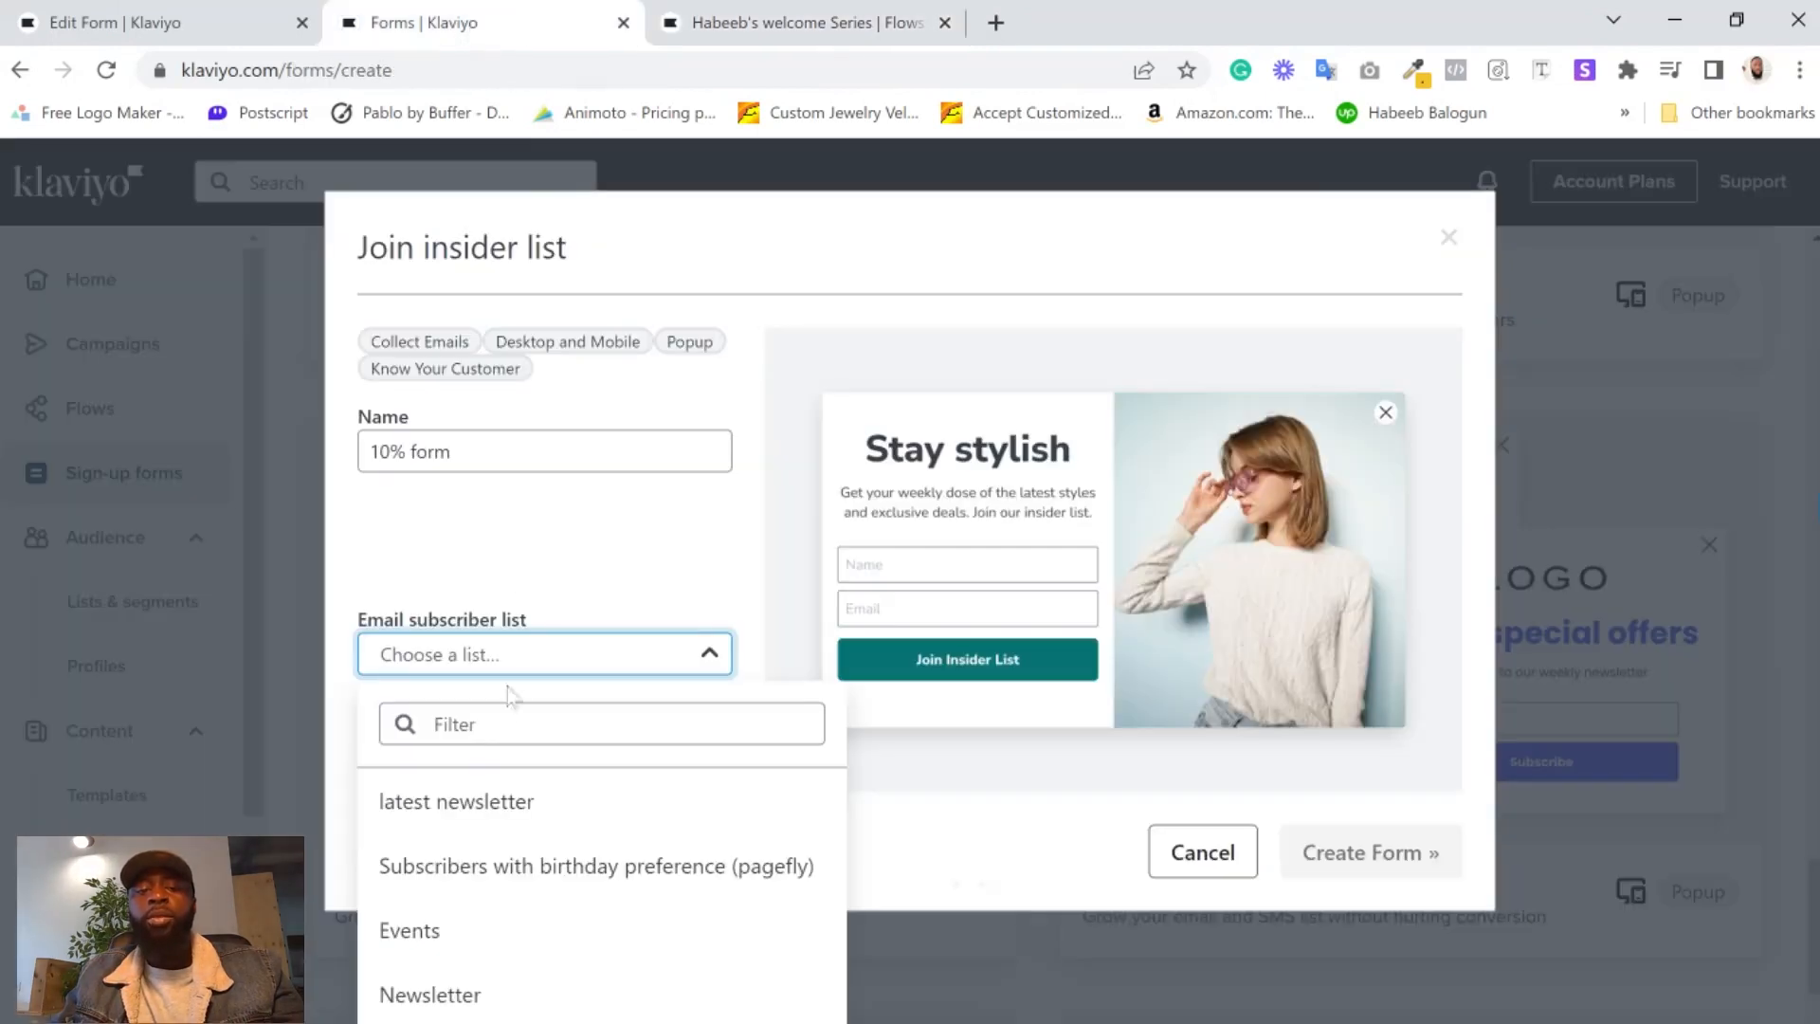
pyautogui.click(481, 1000)
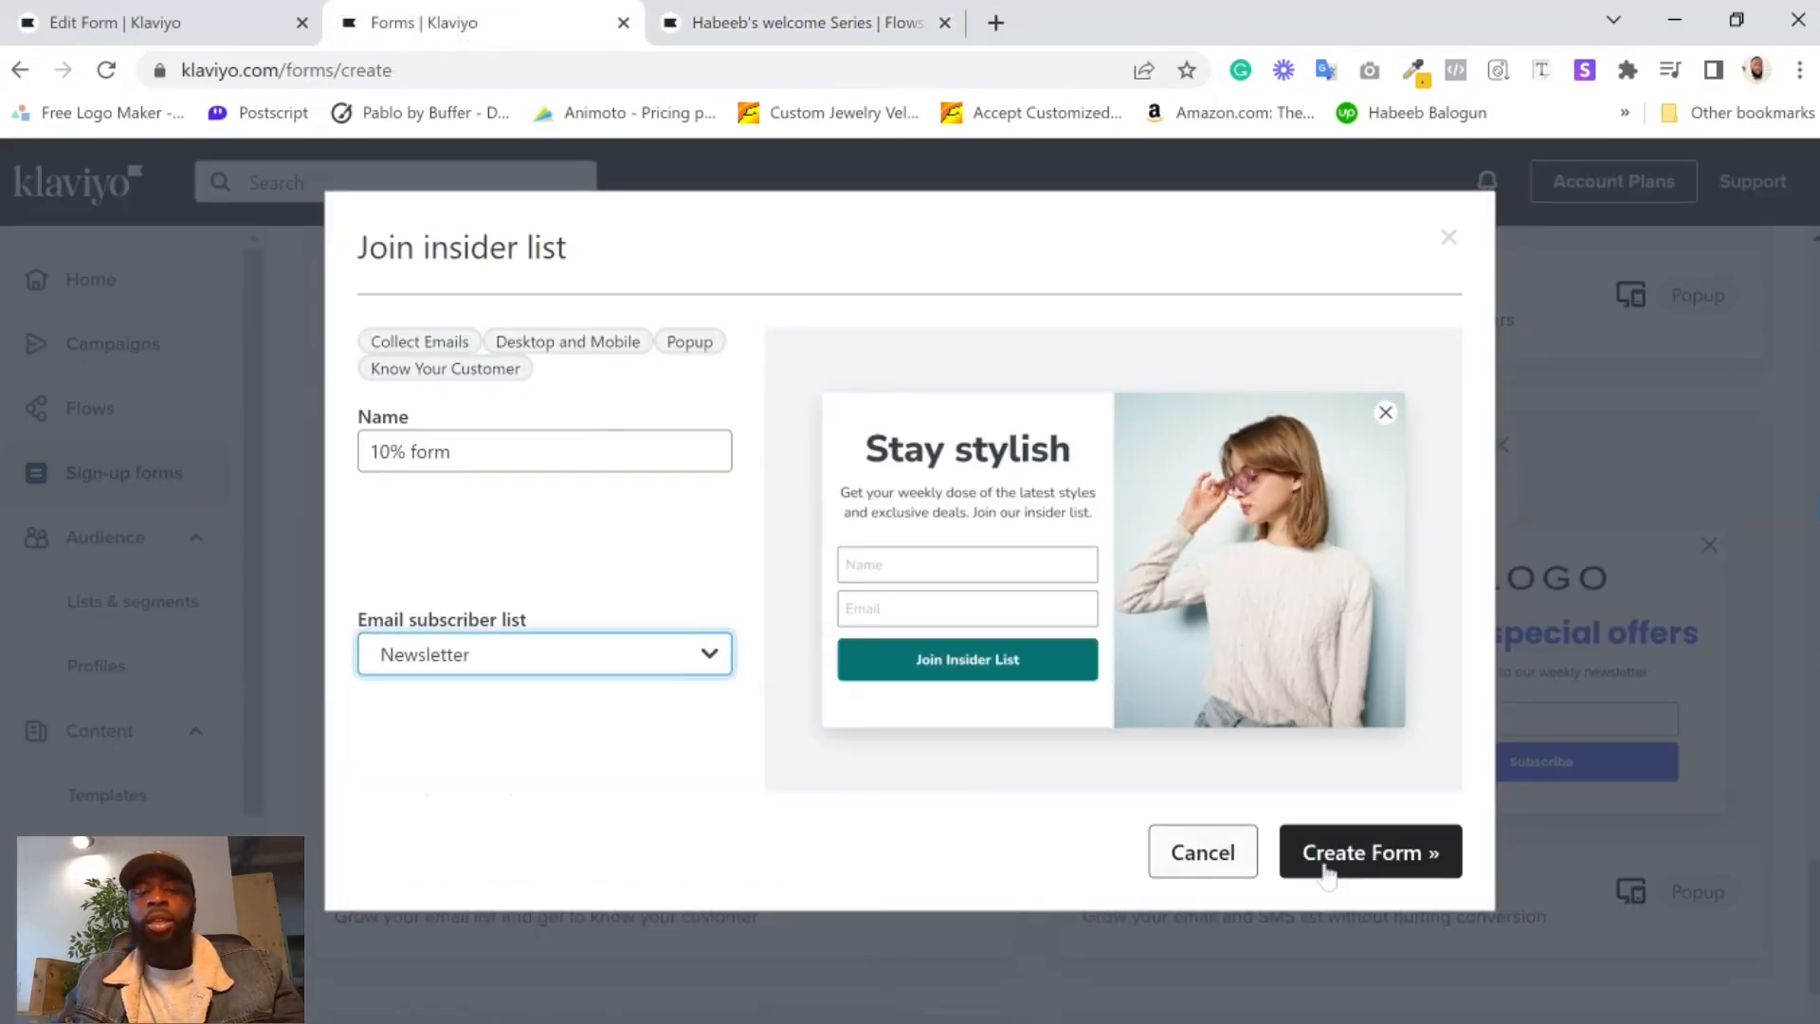
pyautogui.click(1394, 858)
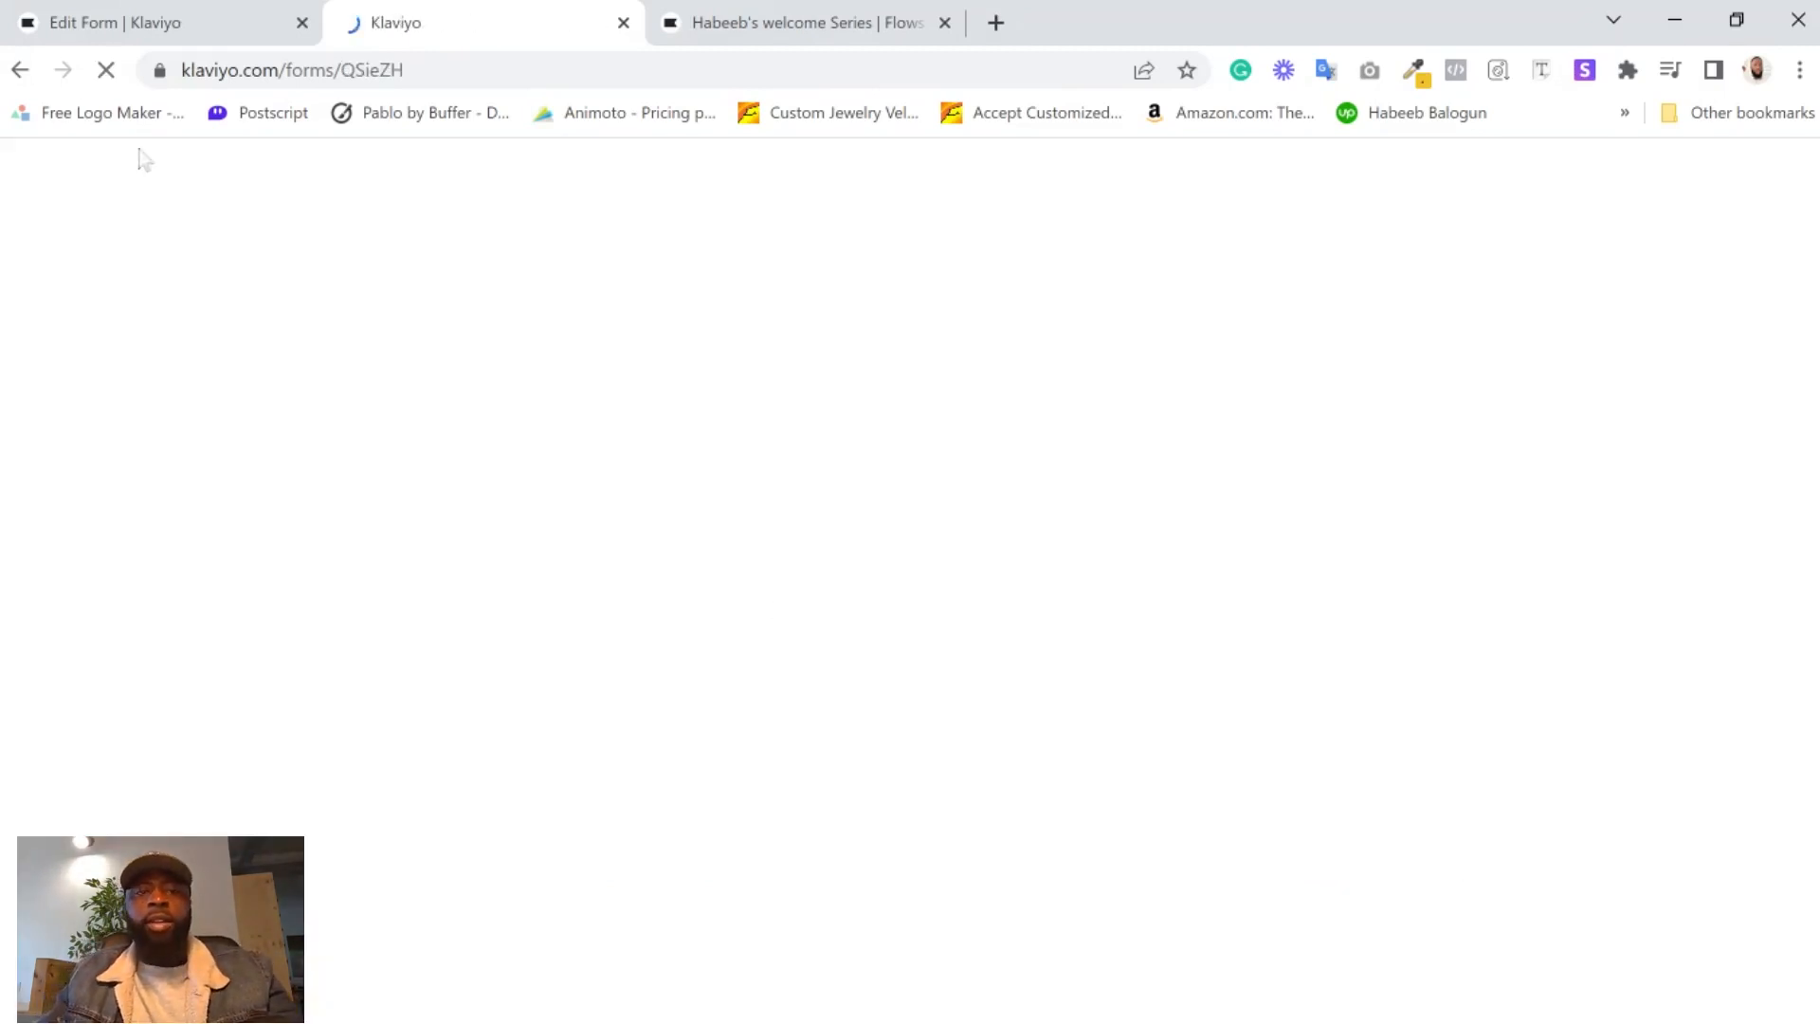
# - Switch to the existing 15% OFF popup form and examine the settings of its name and email inputs
pyautogui.click(154, 21)
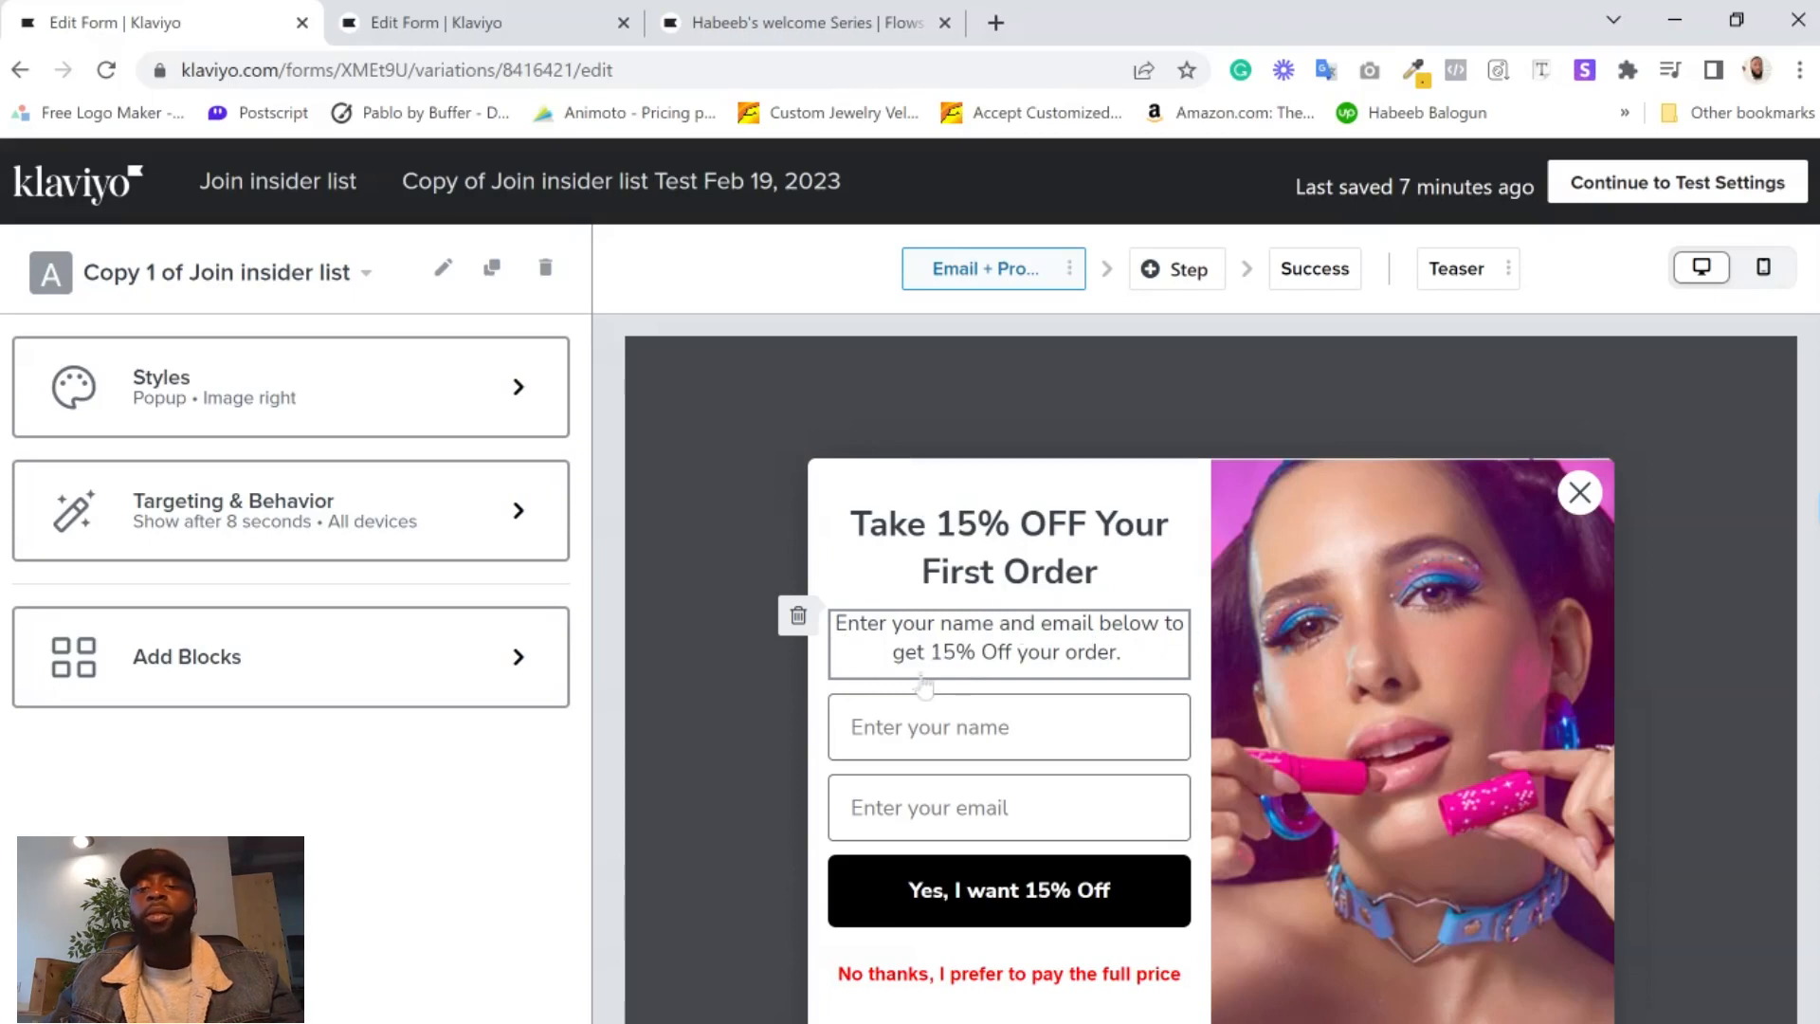
pyautogui.click(964, 751)
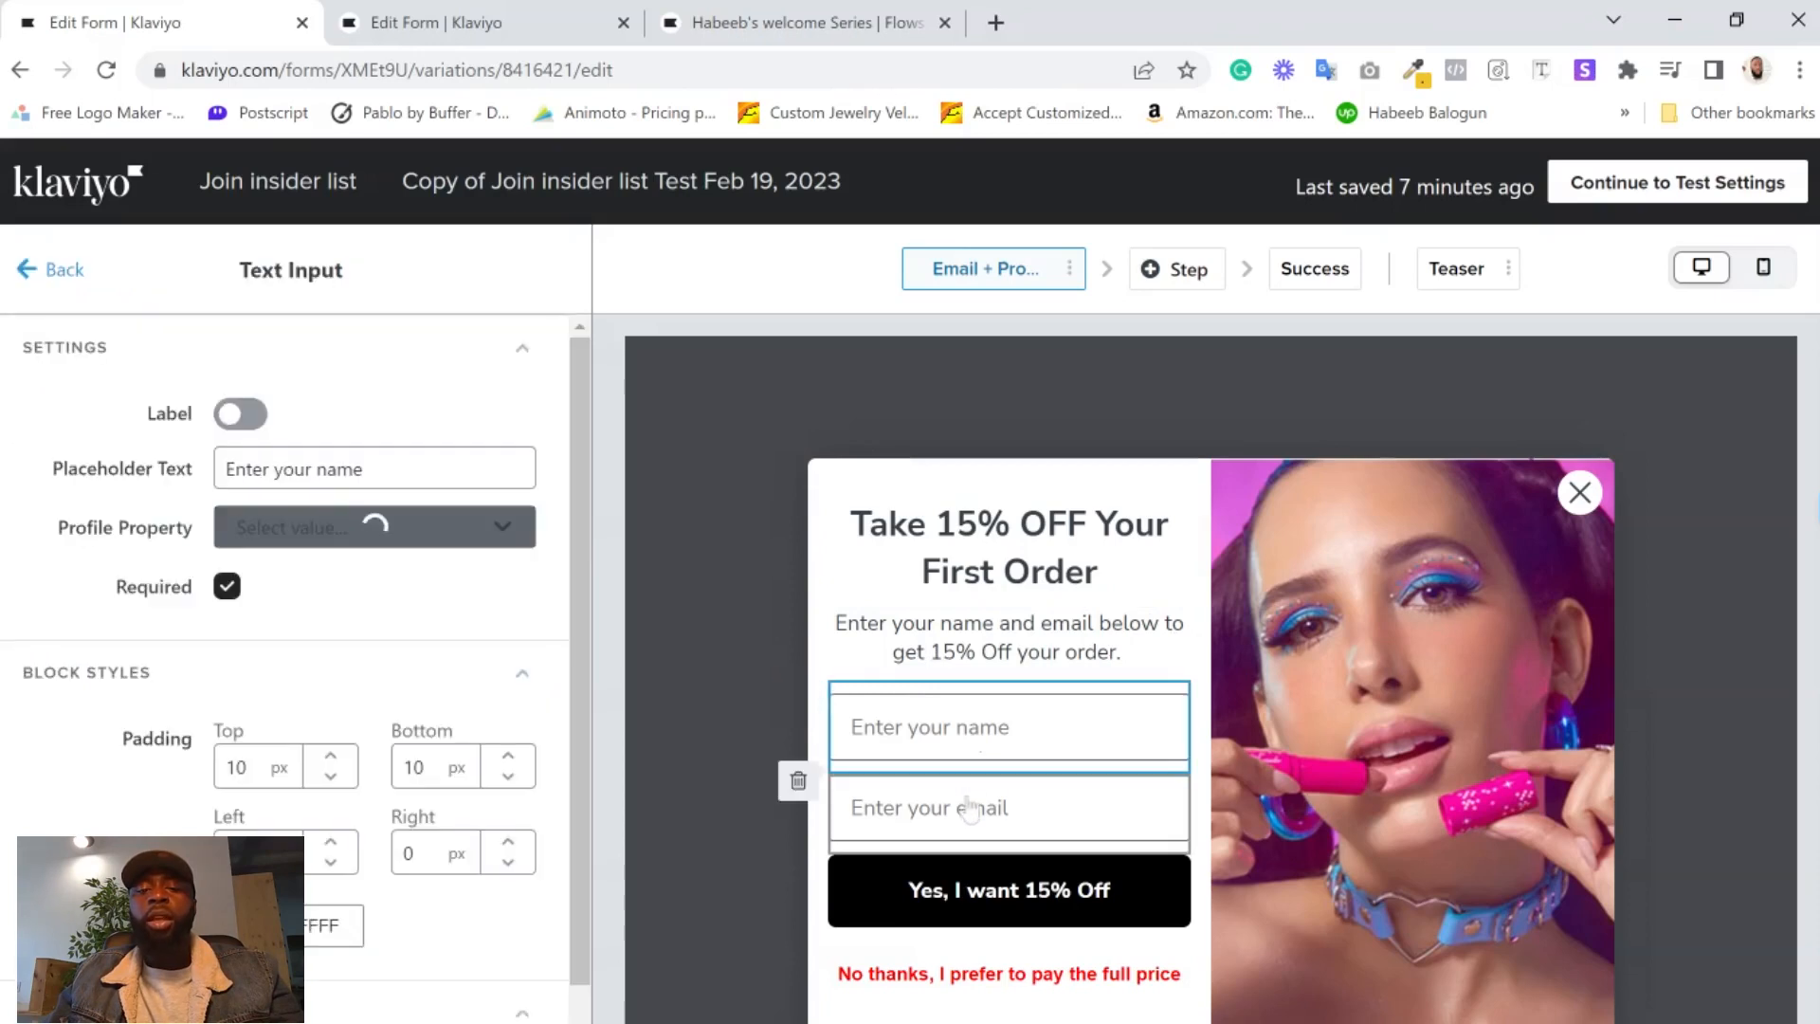
pyautogui.click(969, 806)
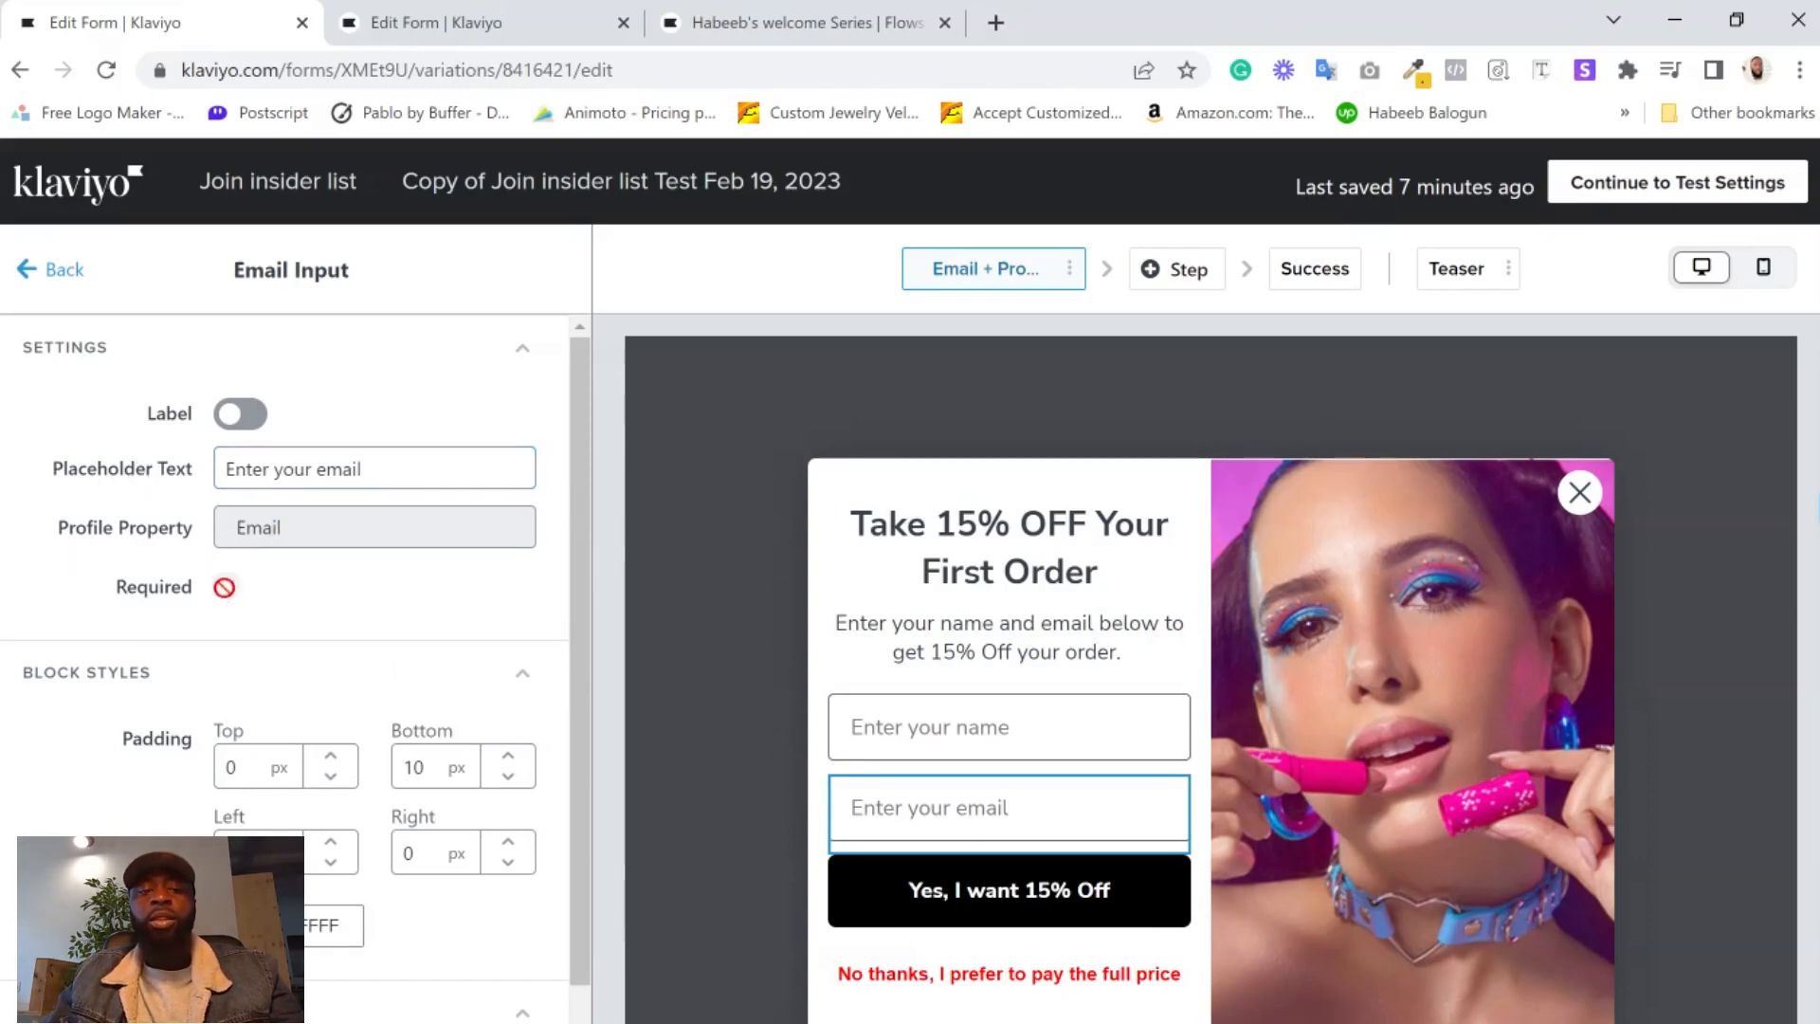
pyautogui.scroll(-2, 271, 702)
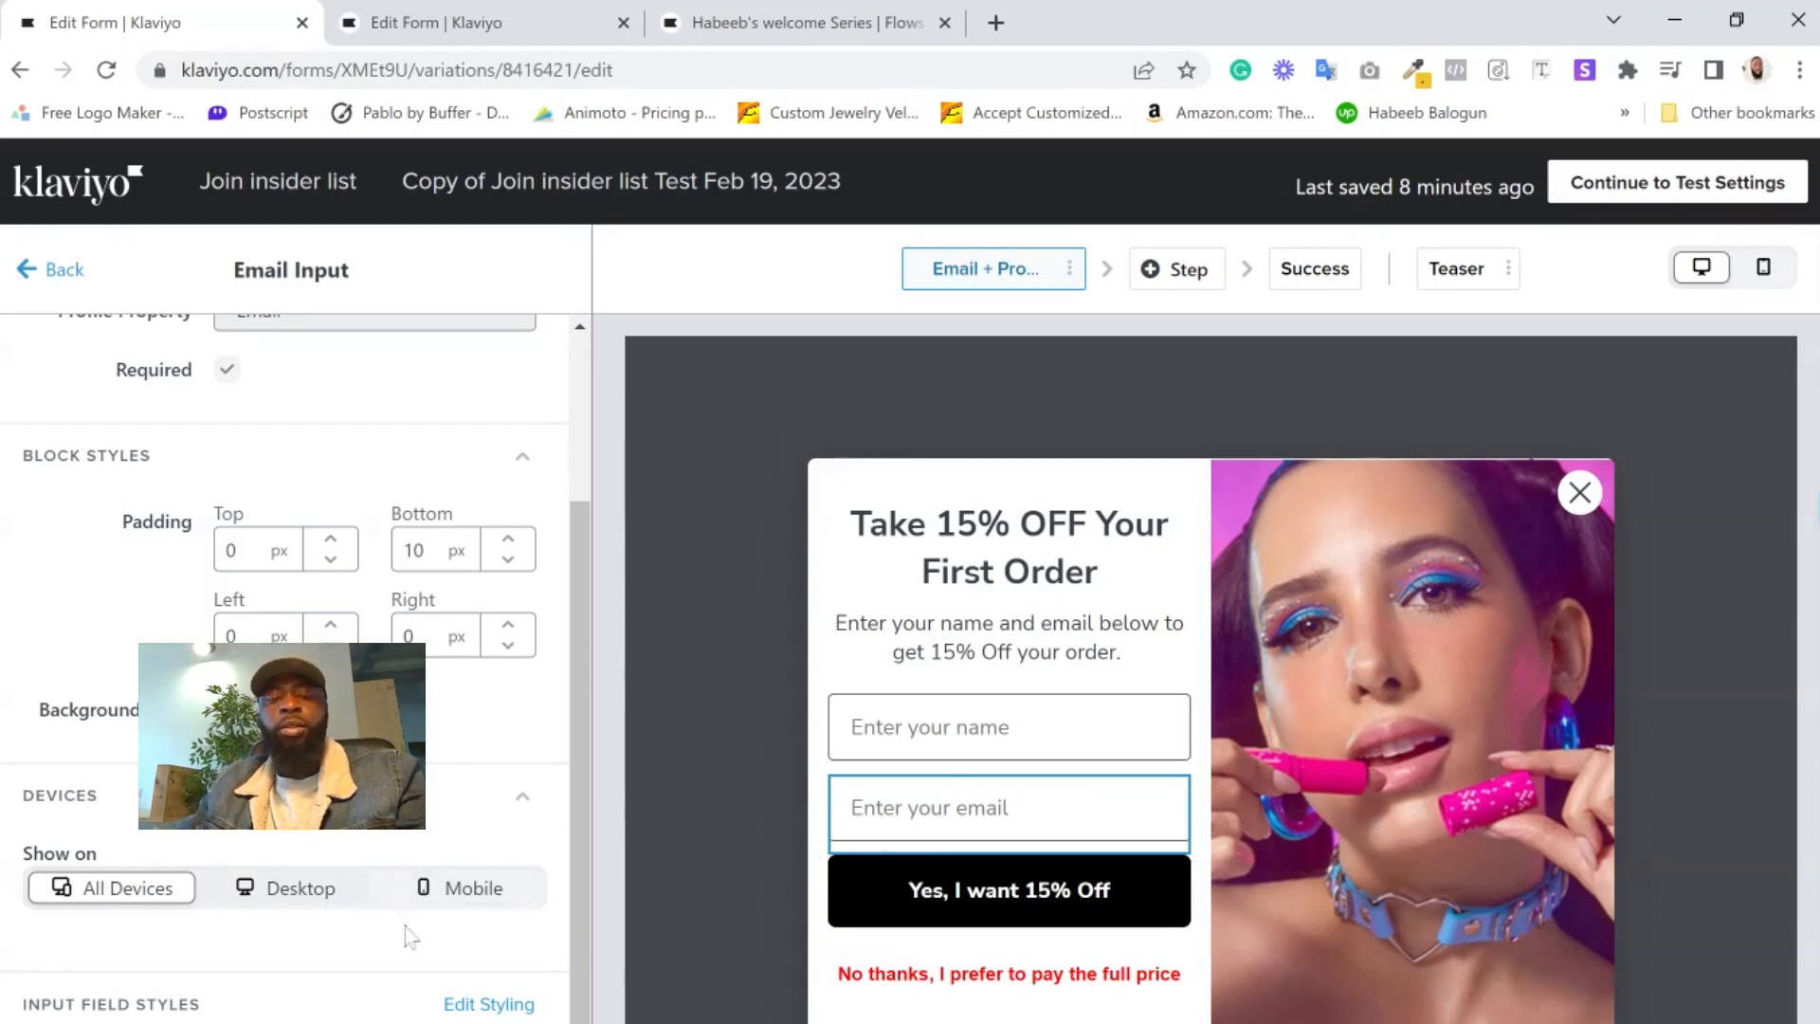
# - Examine the name input's profile property options and block styles, switching its Required setting off and back on
pyautogui.click(924, 738)
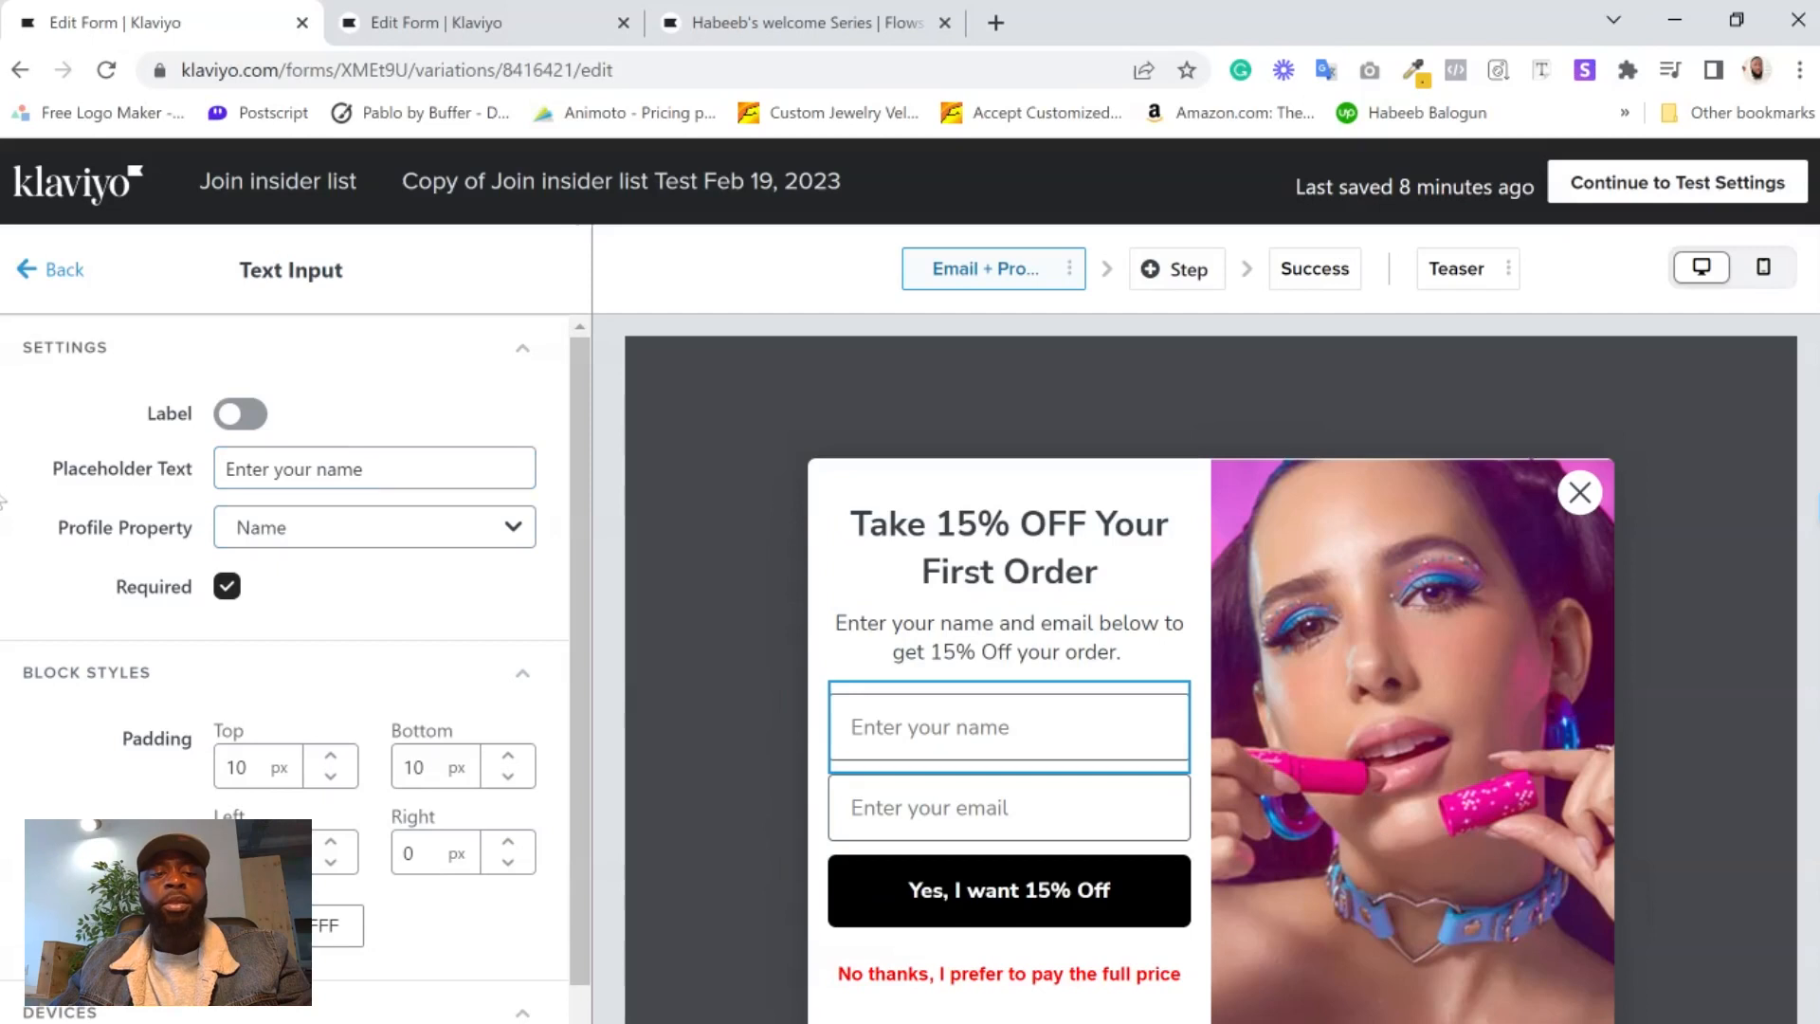
pyautogui.click(466, 541)
pyautogui.click(466, 541)
pyautogui.click(228, 587)
pyautogui.click(227, 588)
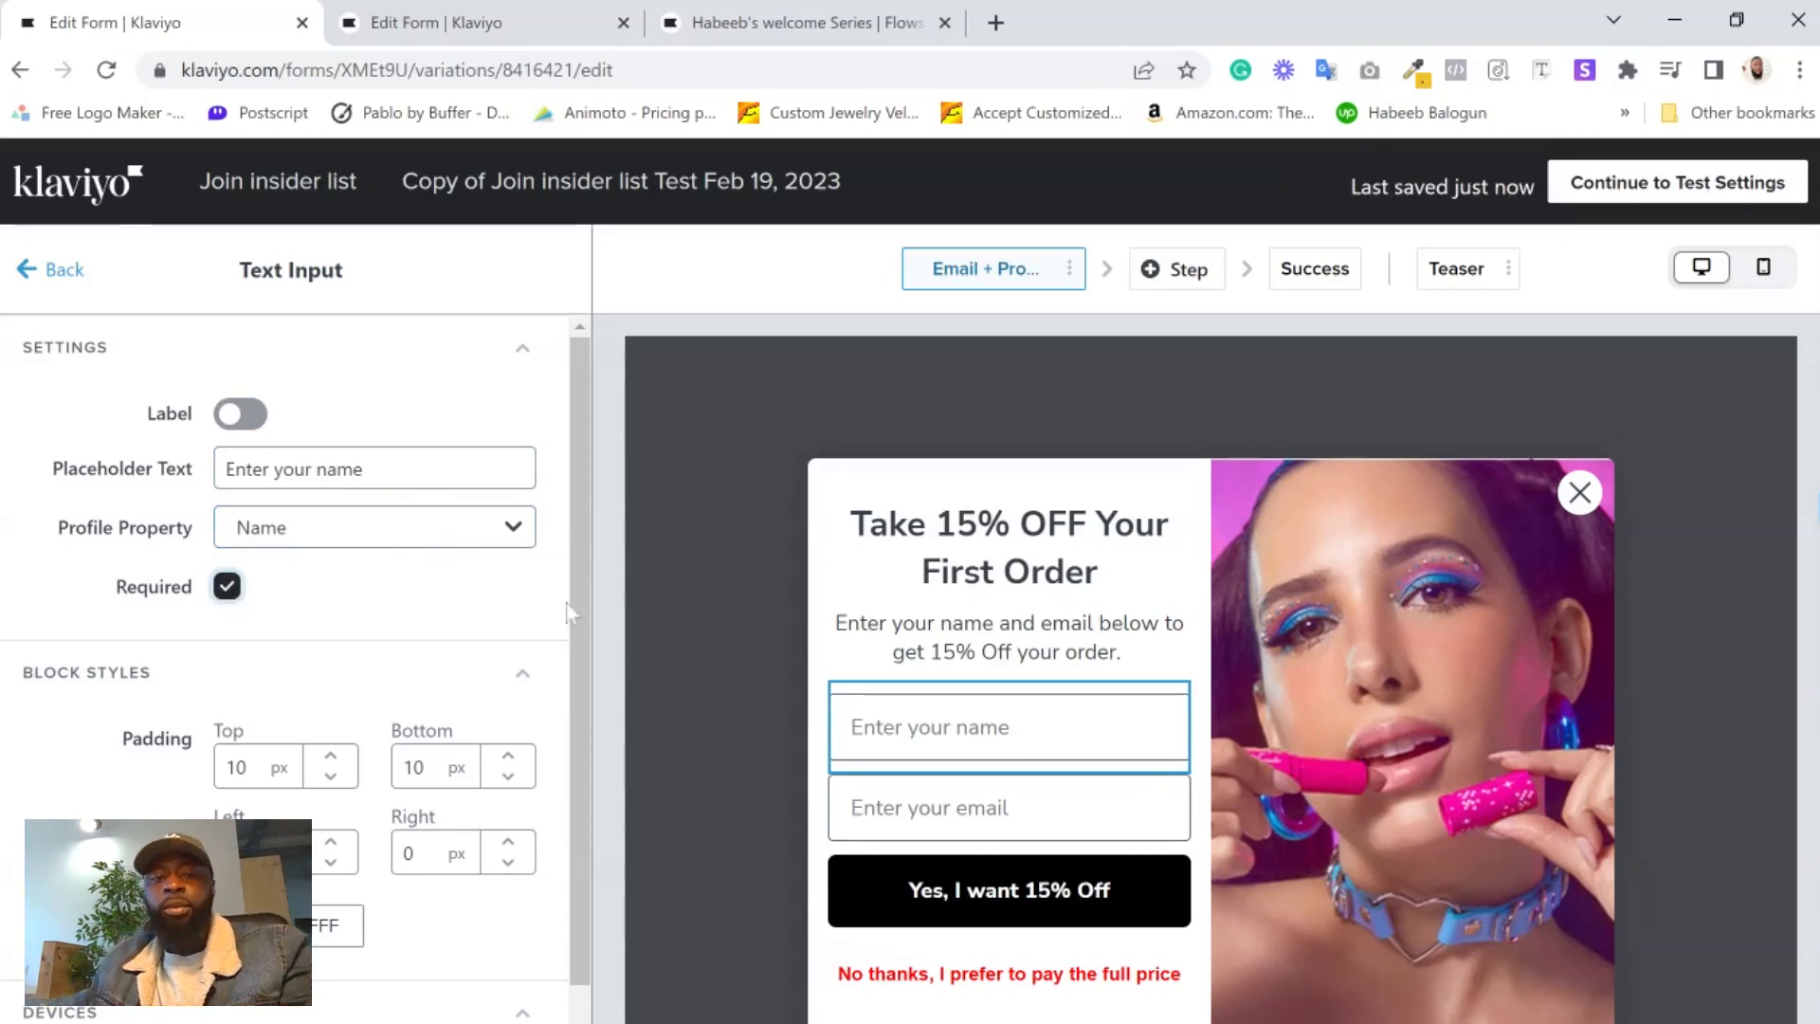
pyautogui.scroll(-2, 285, 569)
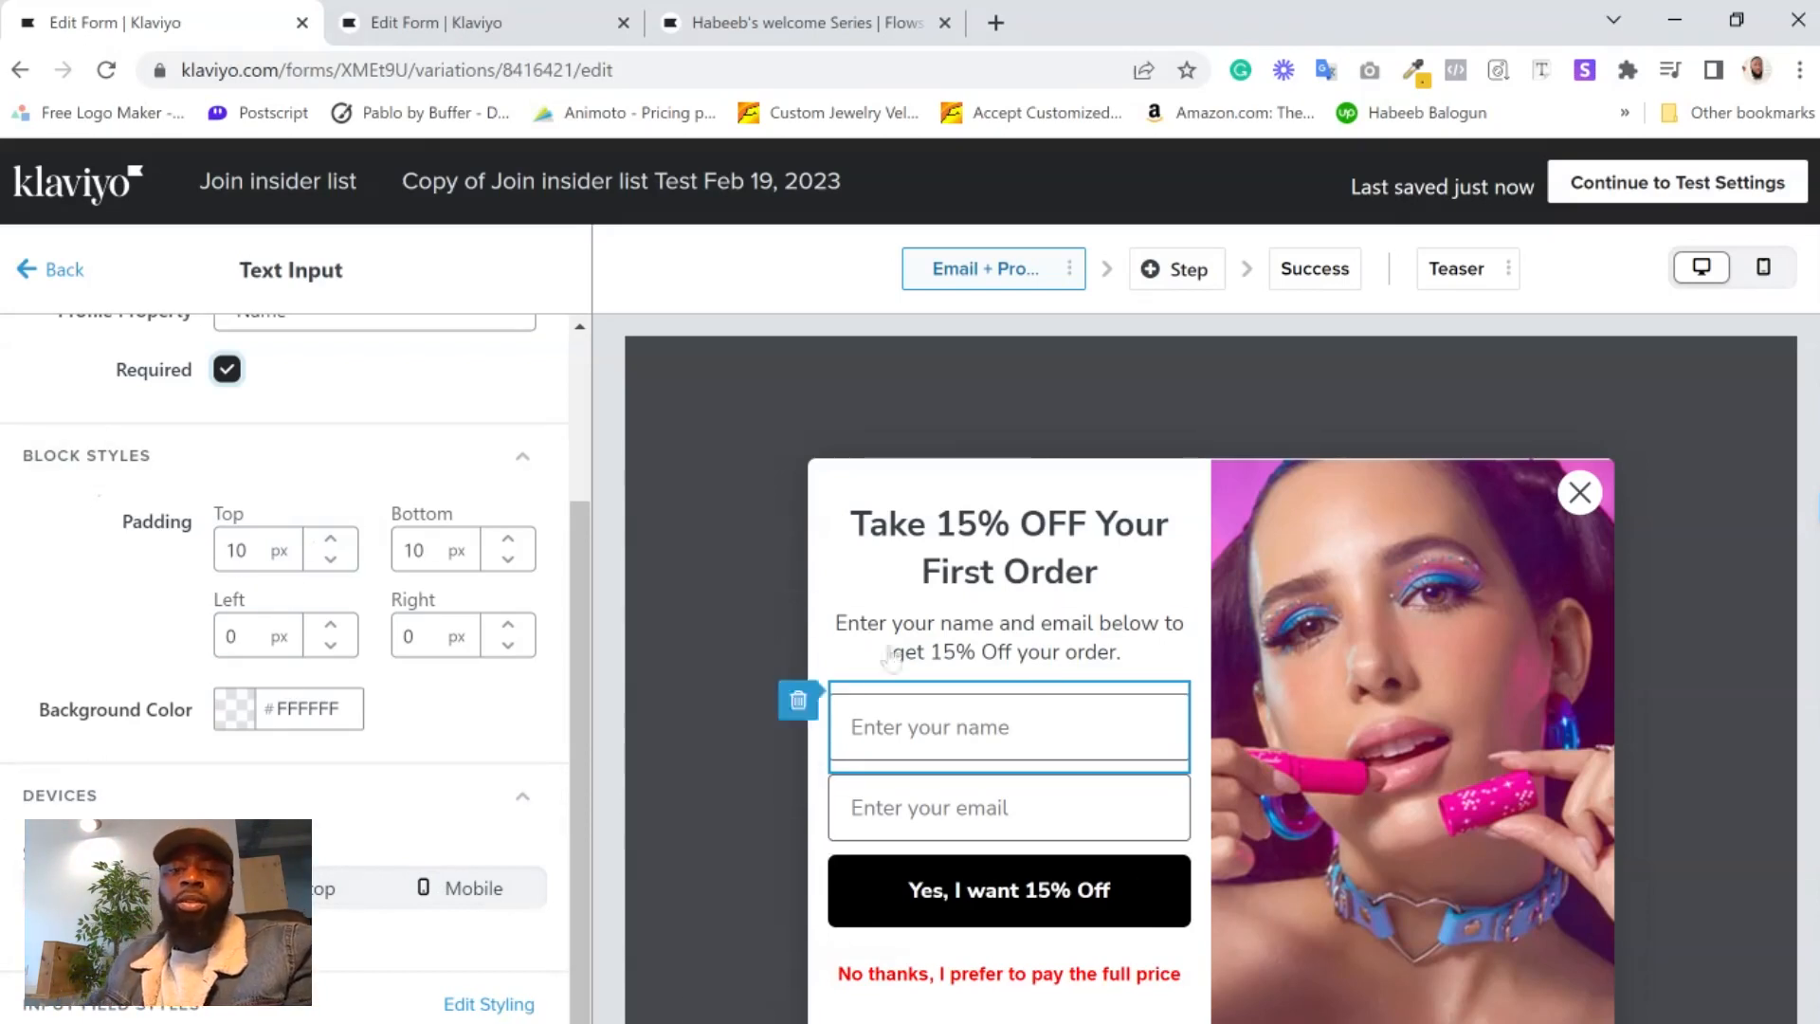
# - Review the submit action and list of the "Yes, I want 15% Off" button and compare them with the welcome flow's trigger
pyautogui.click(1043, 915)
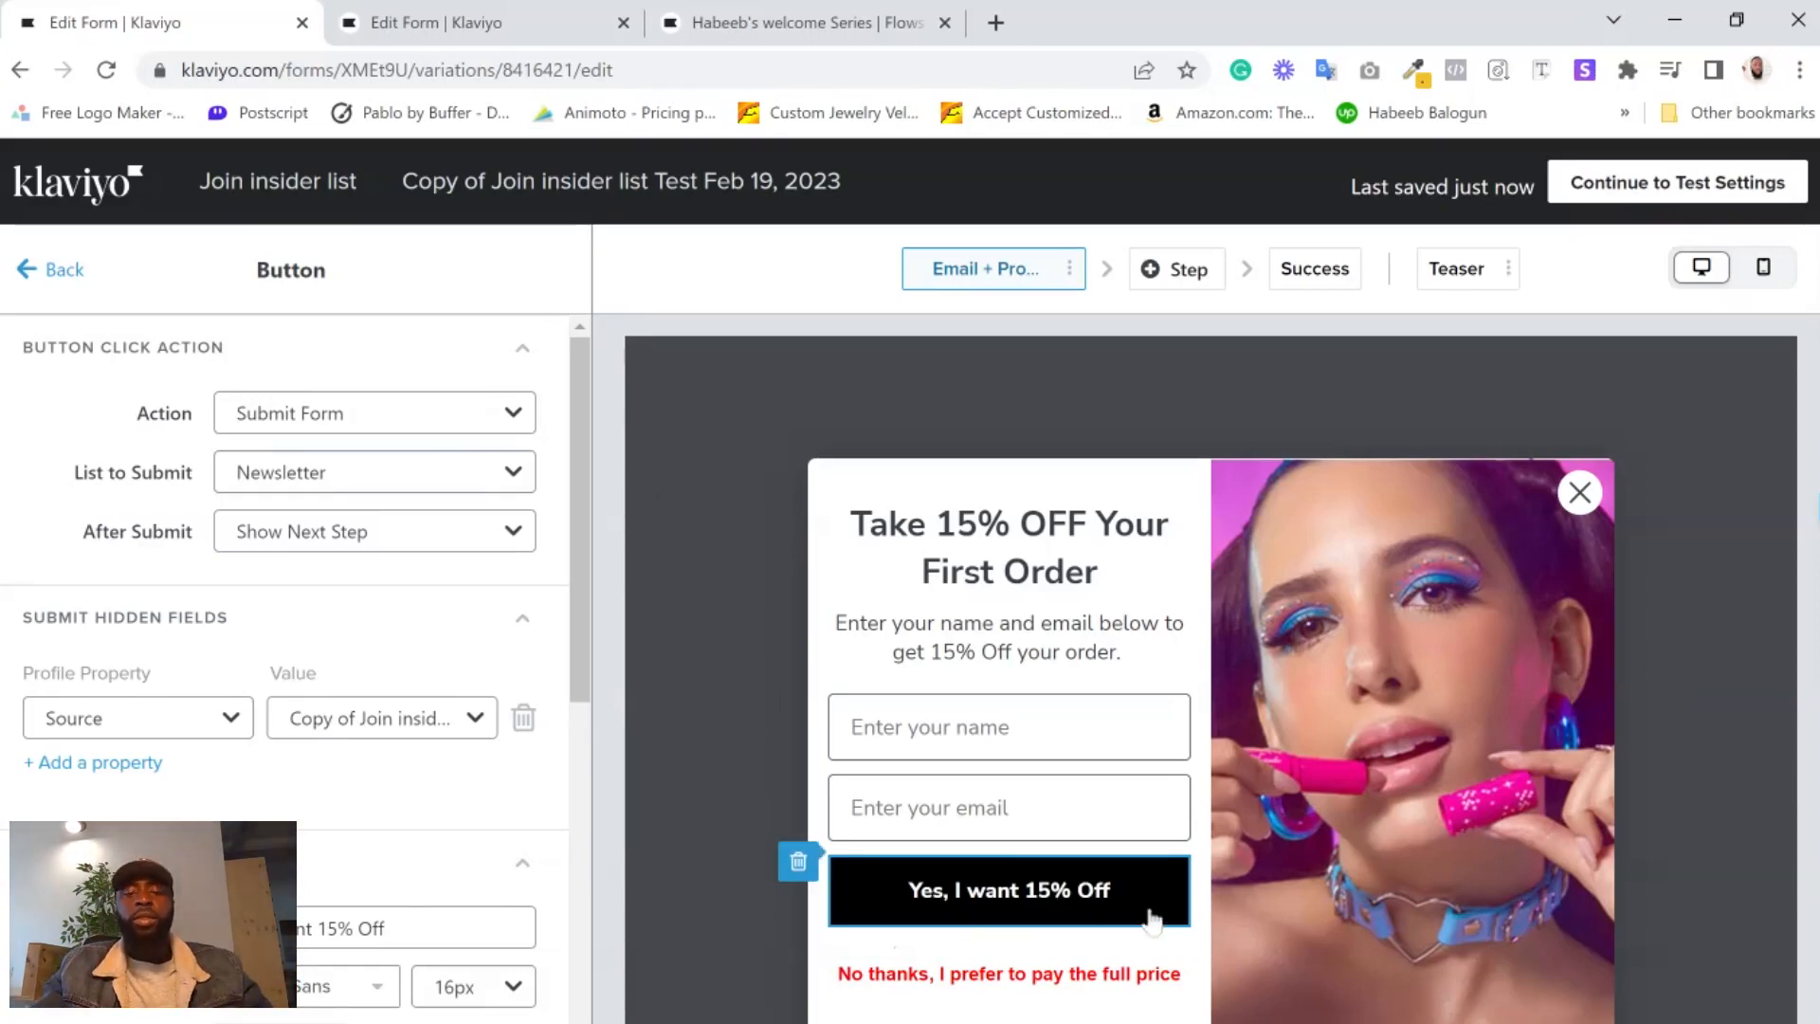
pyautogui.click(797, 22)
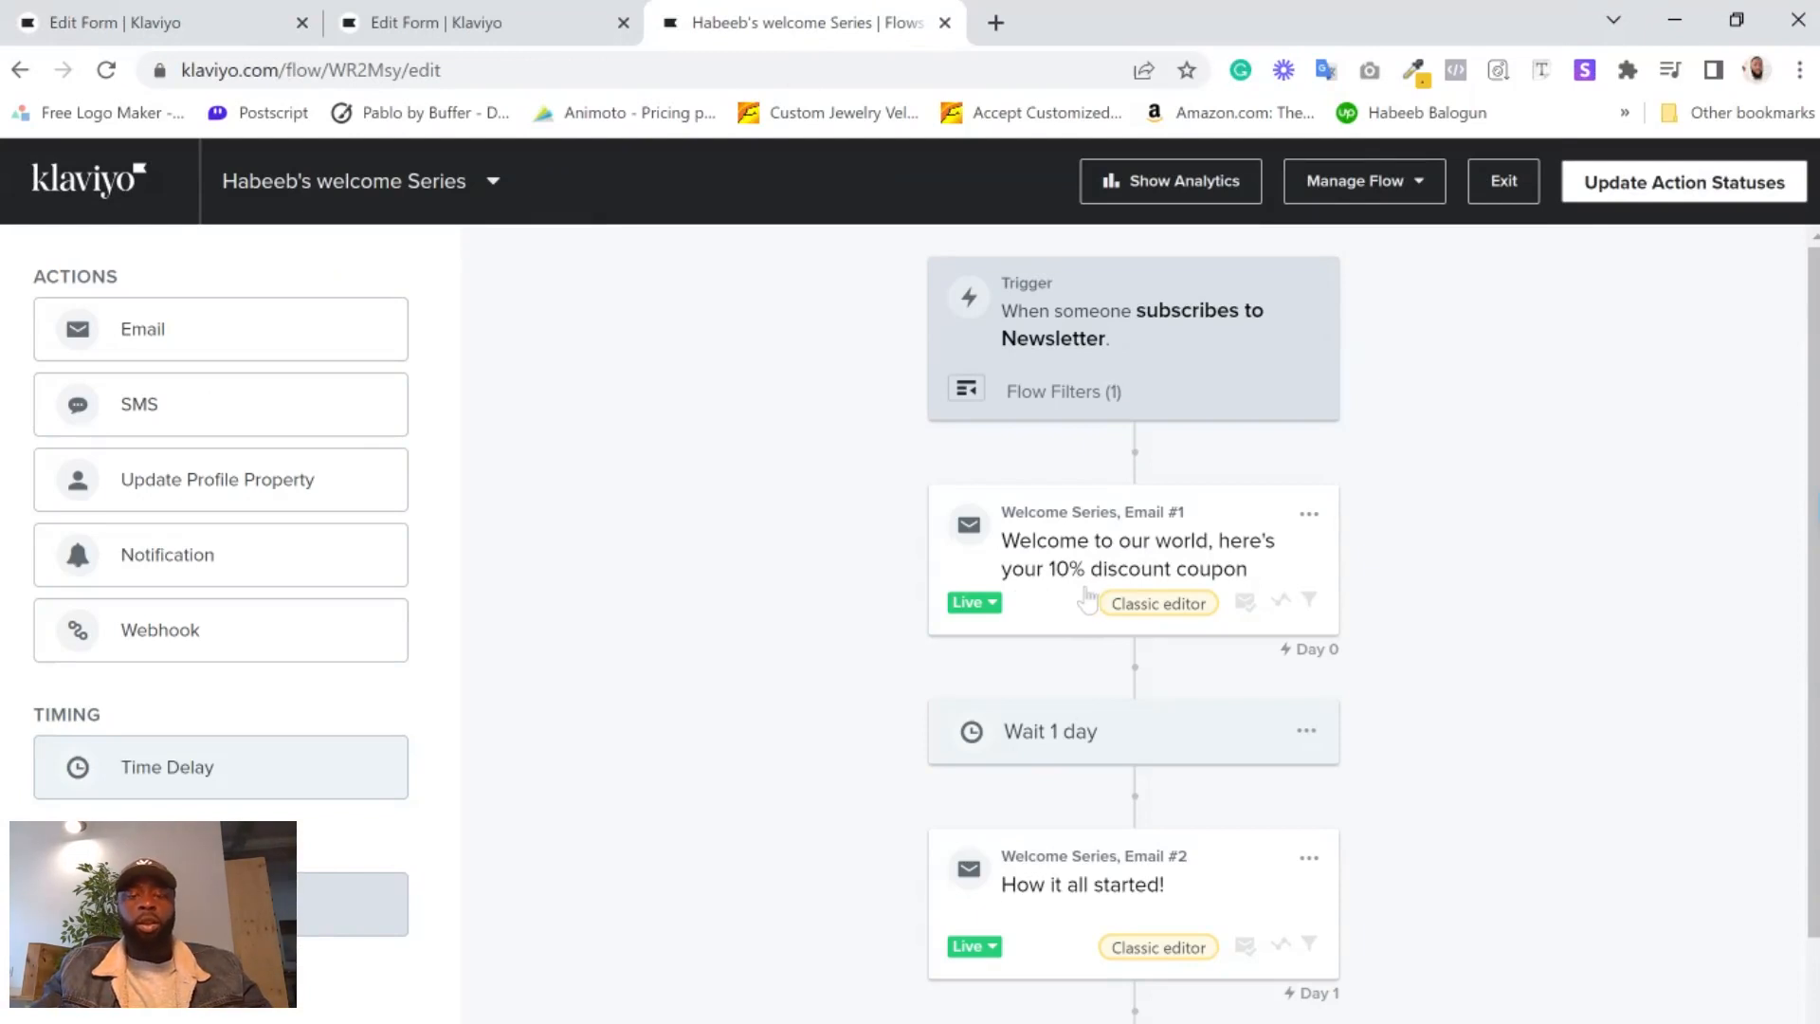
pyautogui.click(442, 8)
pyautogui.click(133, 20)
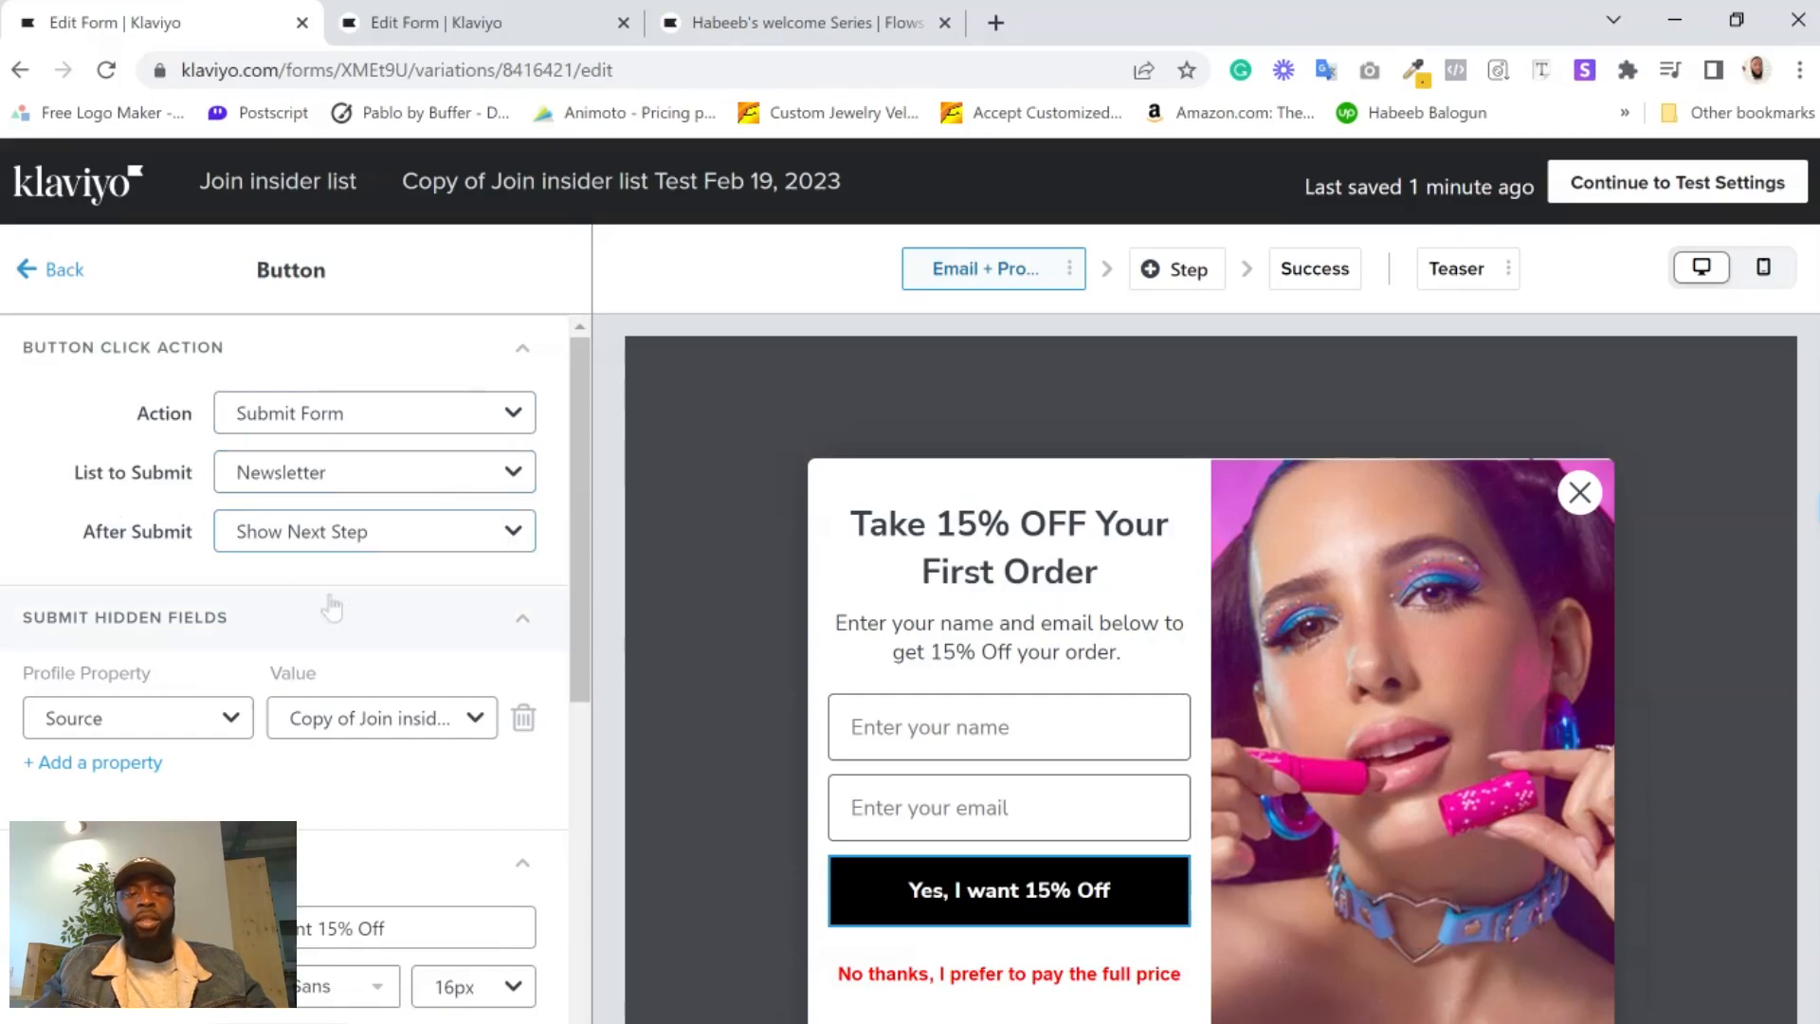
# - Examine the value options of the button's hidden Source field without choosing another one
pyautogui.scroll(-3, 332, 611)
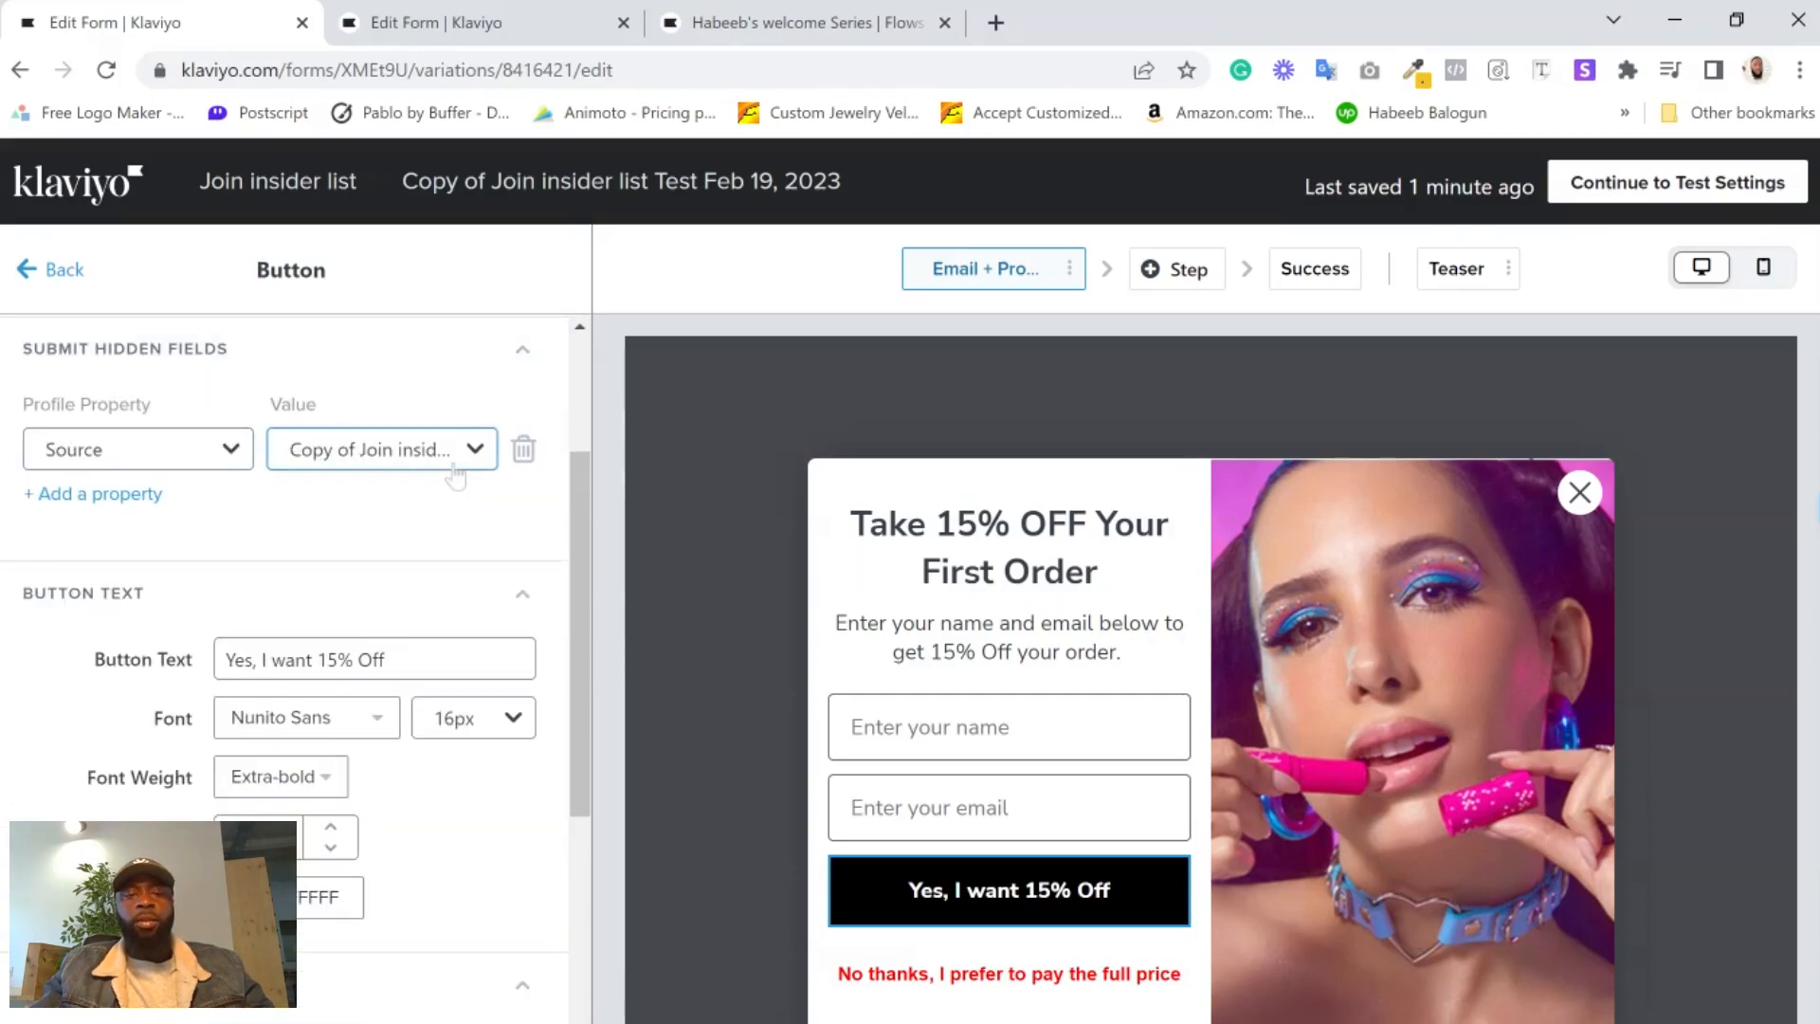
pyautogui.click(370, 453)
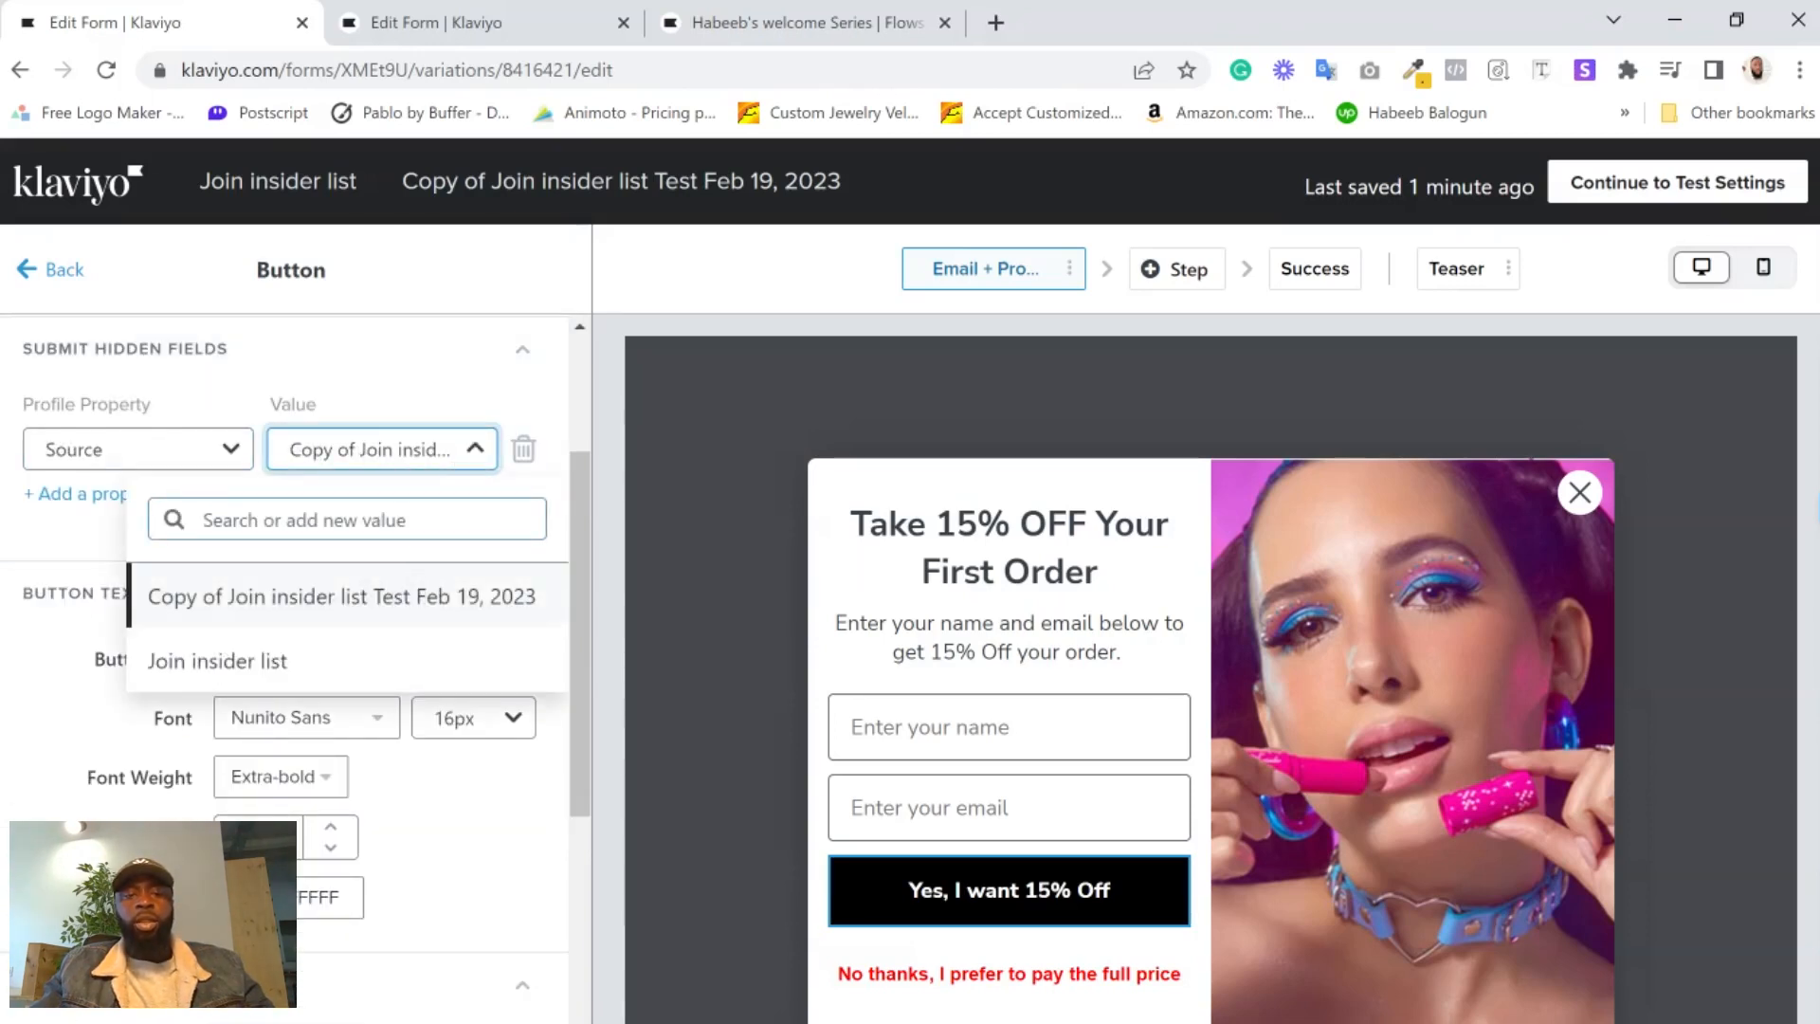
pyautogui.click(353, 406)
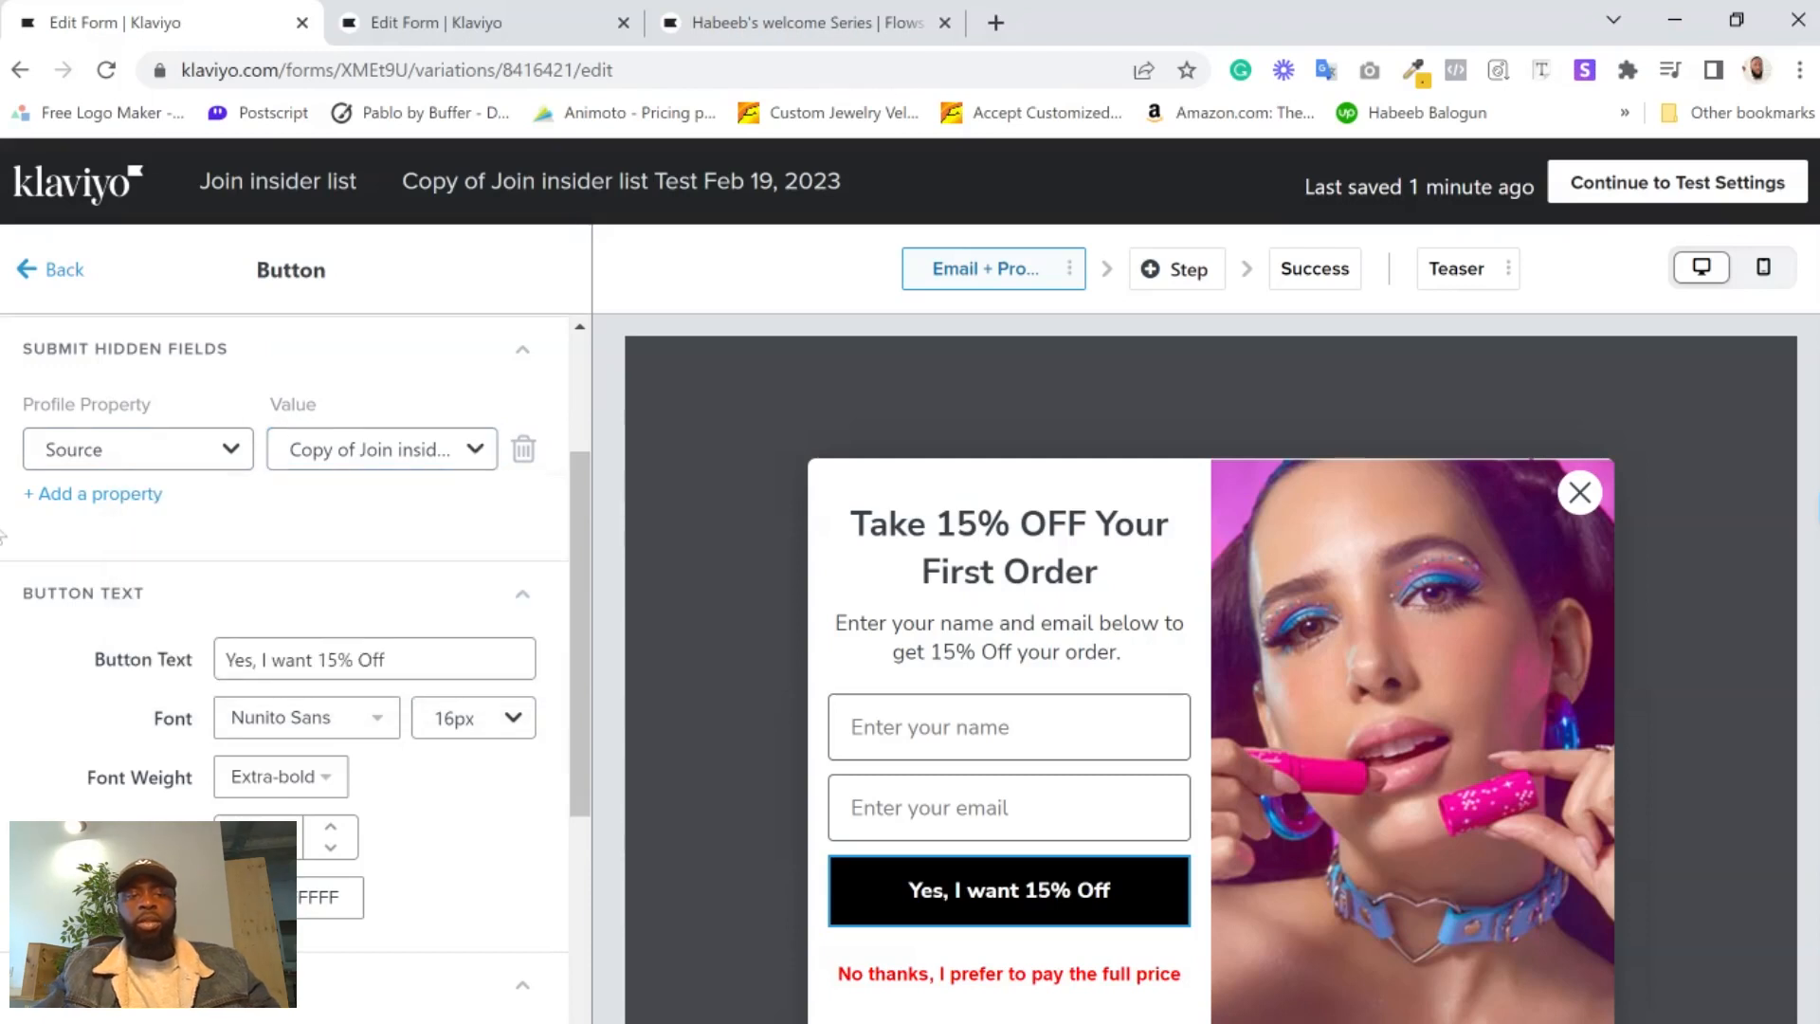
# - Examine the text, font, color, size and block style settings of the "Yes, I want 15% Off" button
pyautogui.scroll(-2, 133, 549)
pyautogui.click(402, 525)
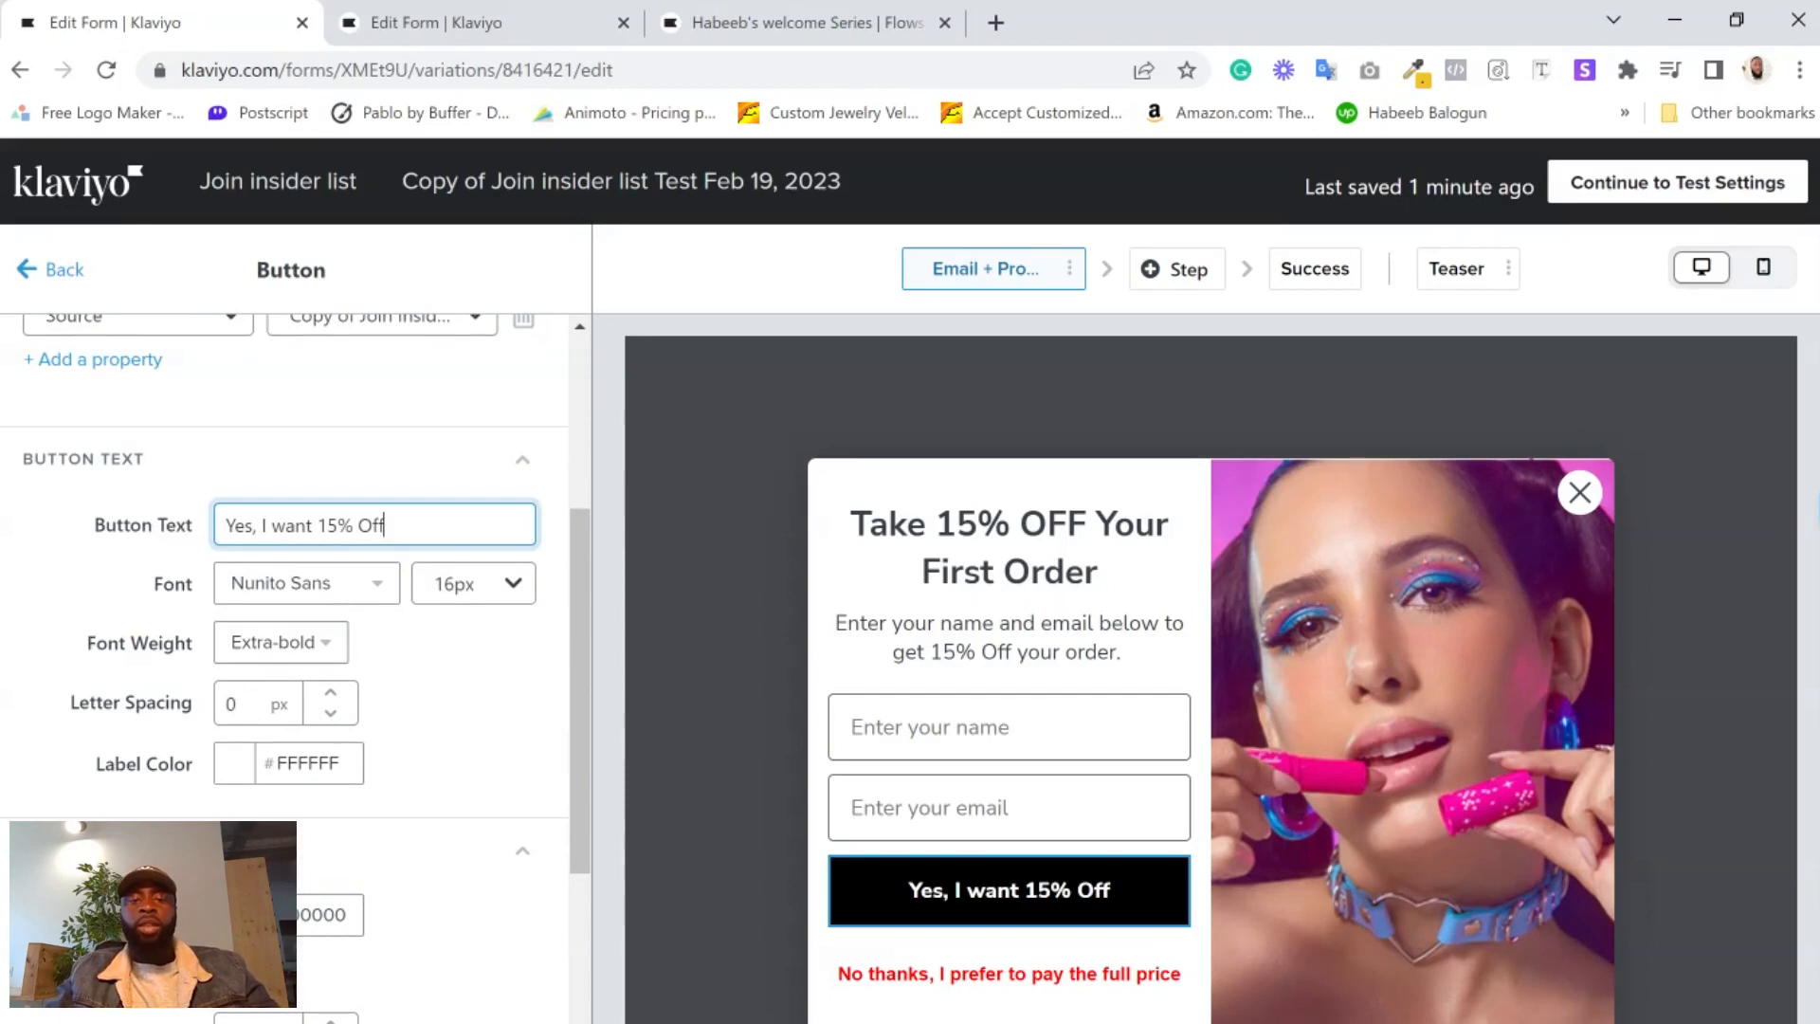
pyautogui.moveTo(384, 525); pyautogui.dragTo(225, 525)
pyautogui.click(2, 656)
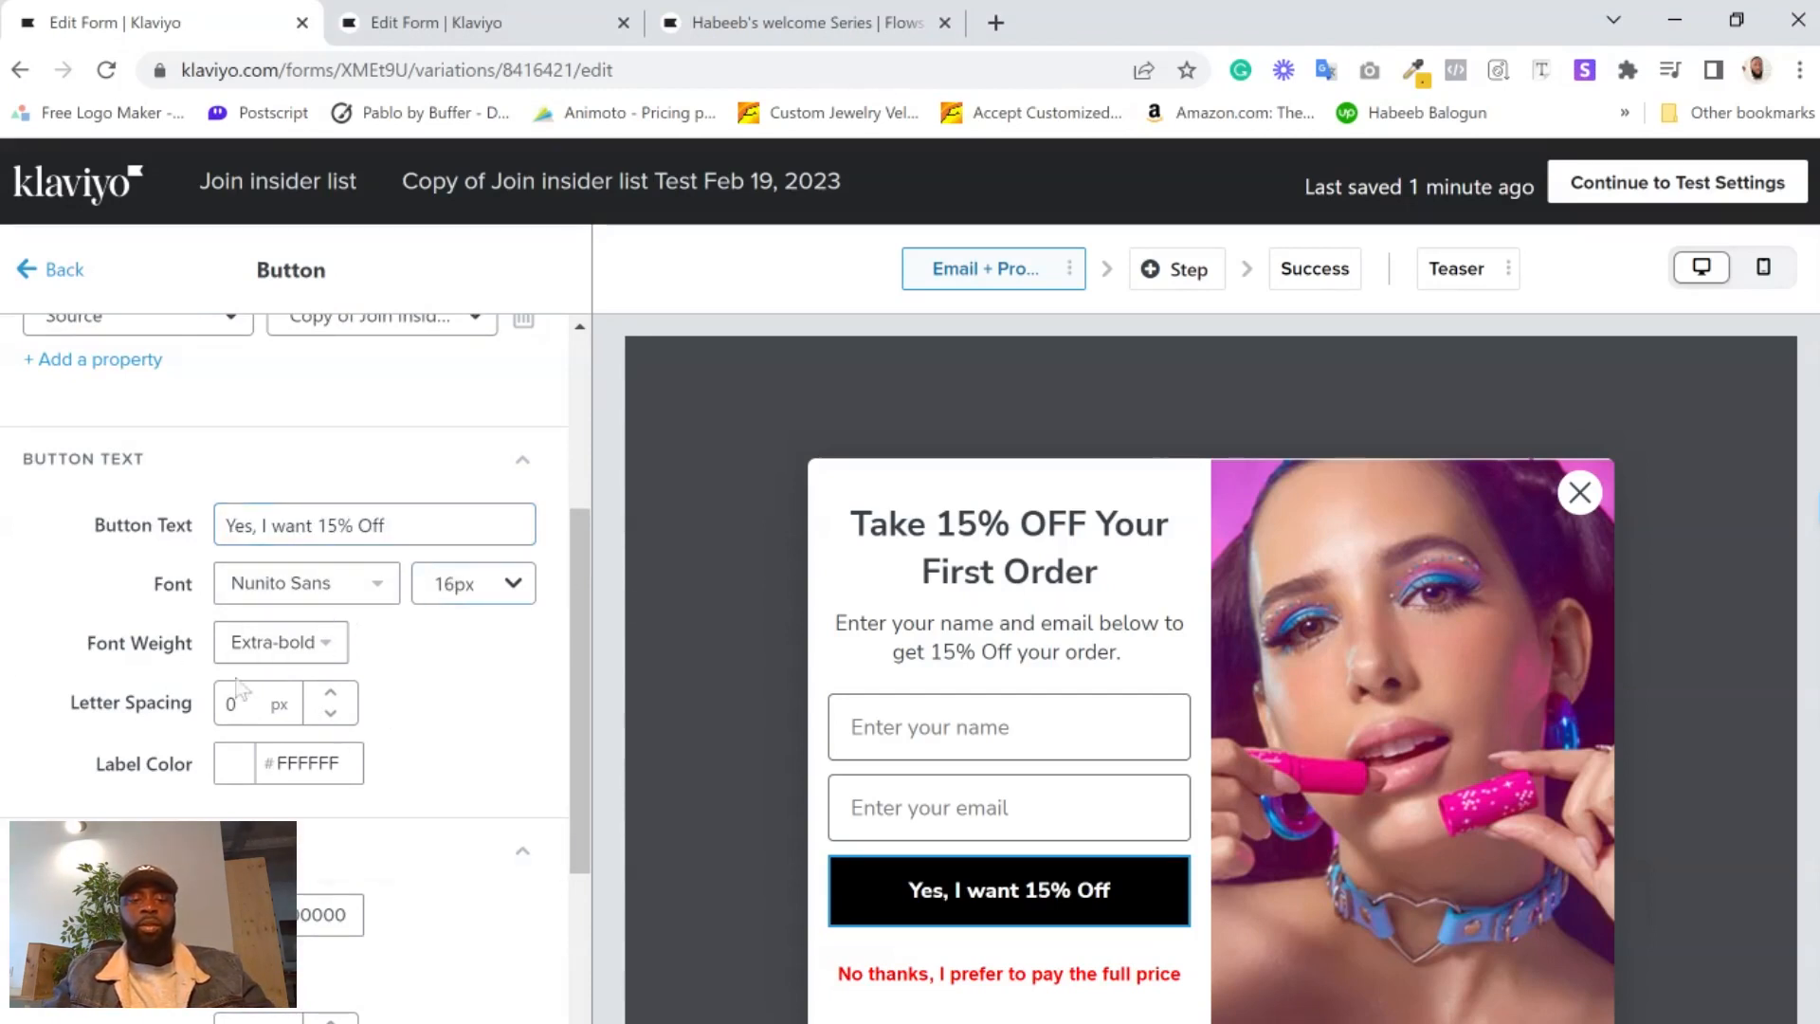
pyautogui.scroll(-5, 237, 688)
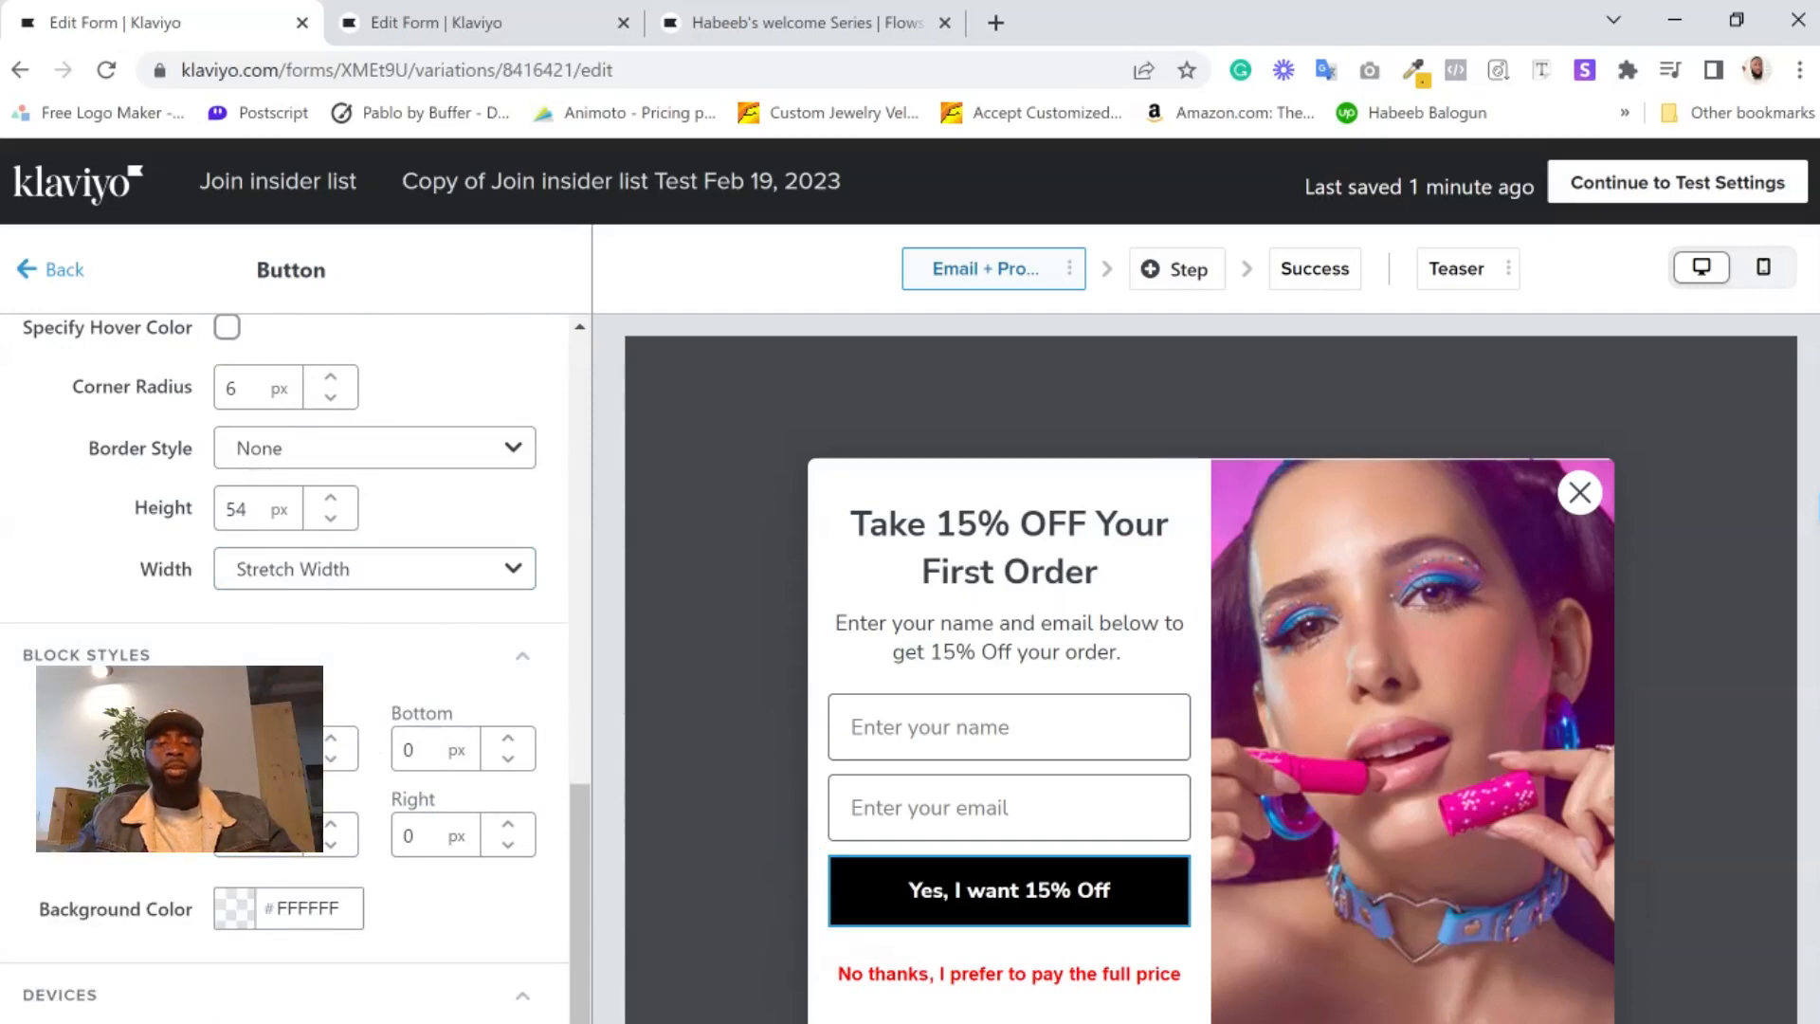
# - Examine the click action and text settings of the "No thanks, I prefer to pay the full price" button
pyautogui.click(1014, 977)
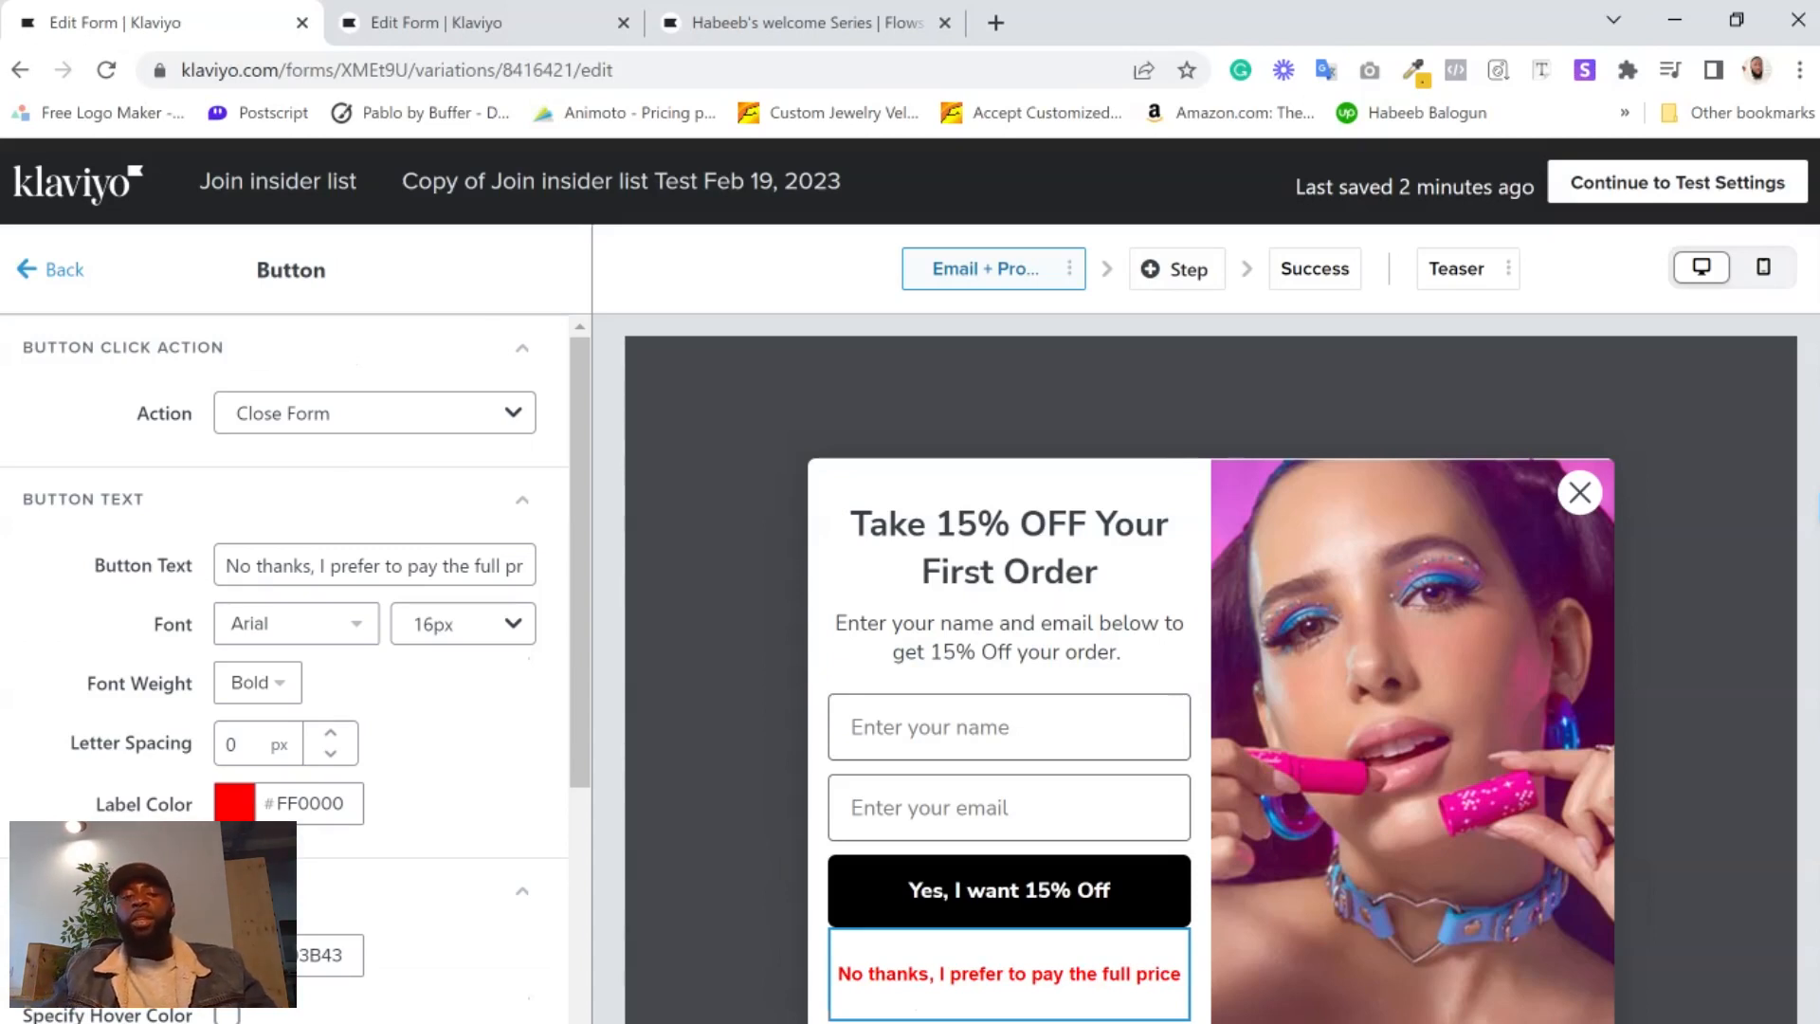
pyautogui.click(288, 566)
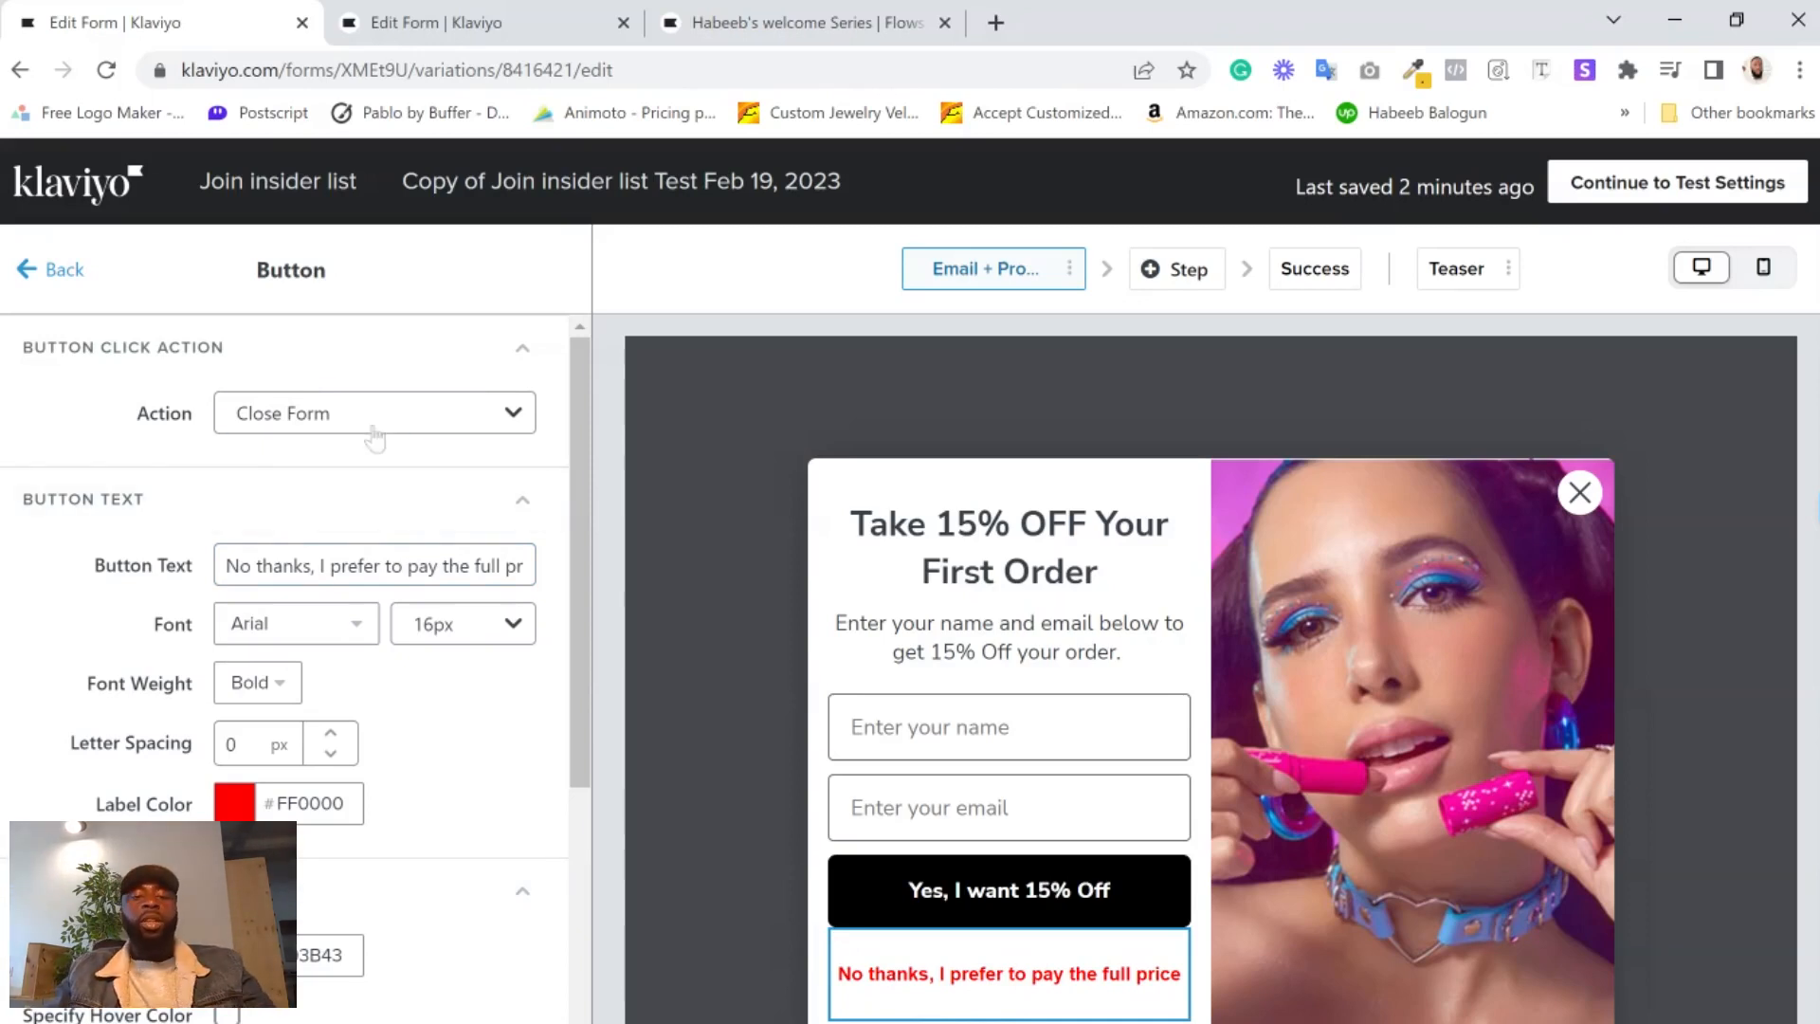
pyautogui.press('Escape')
# - Review the form's display timing rules and display frequency, including the number of days before showing again after closing
pyautogui.click(479, 536)
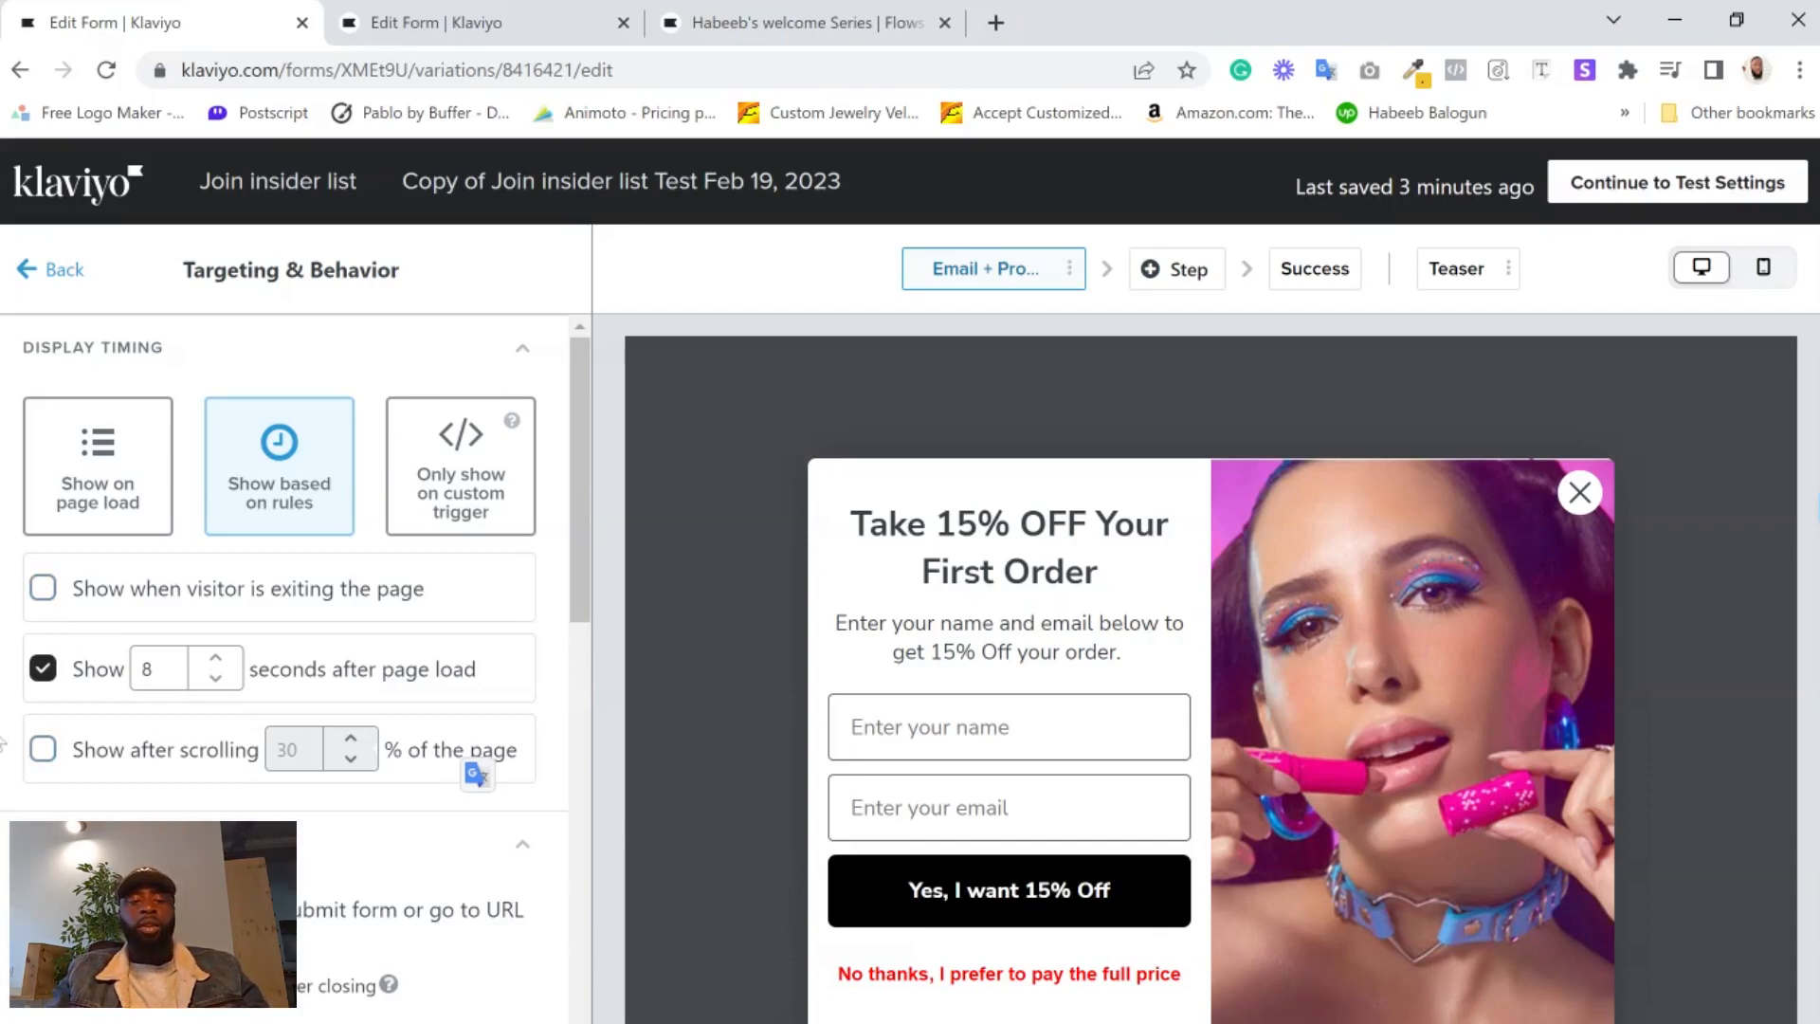
pyautogui.scroll(-4, 19, 740)
pyautogui.scroll(3, 43, 607)
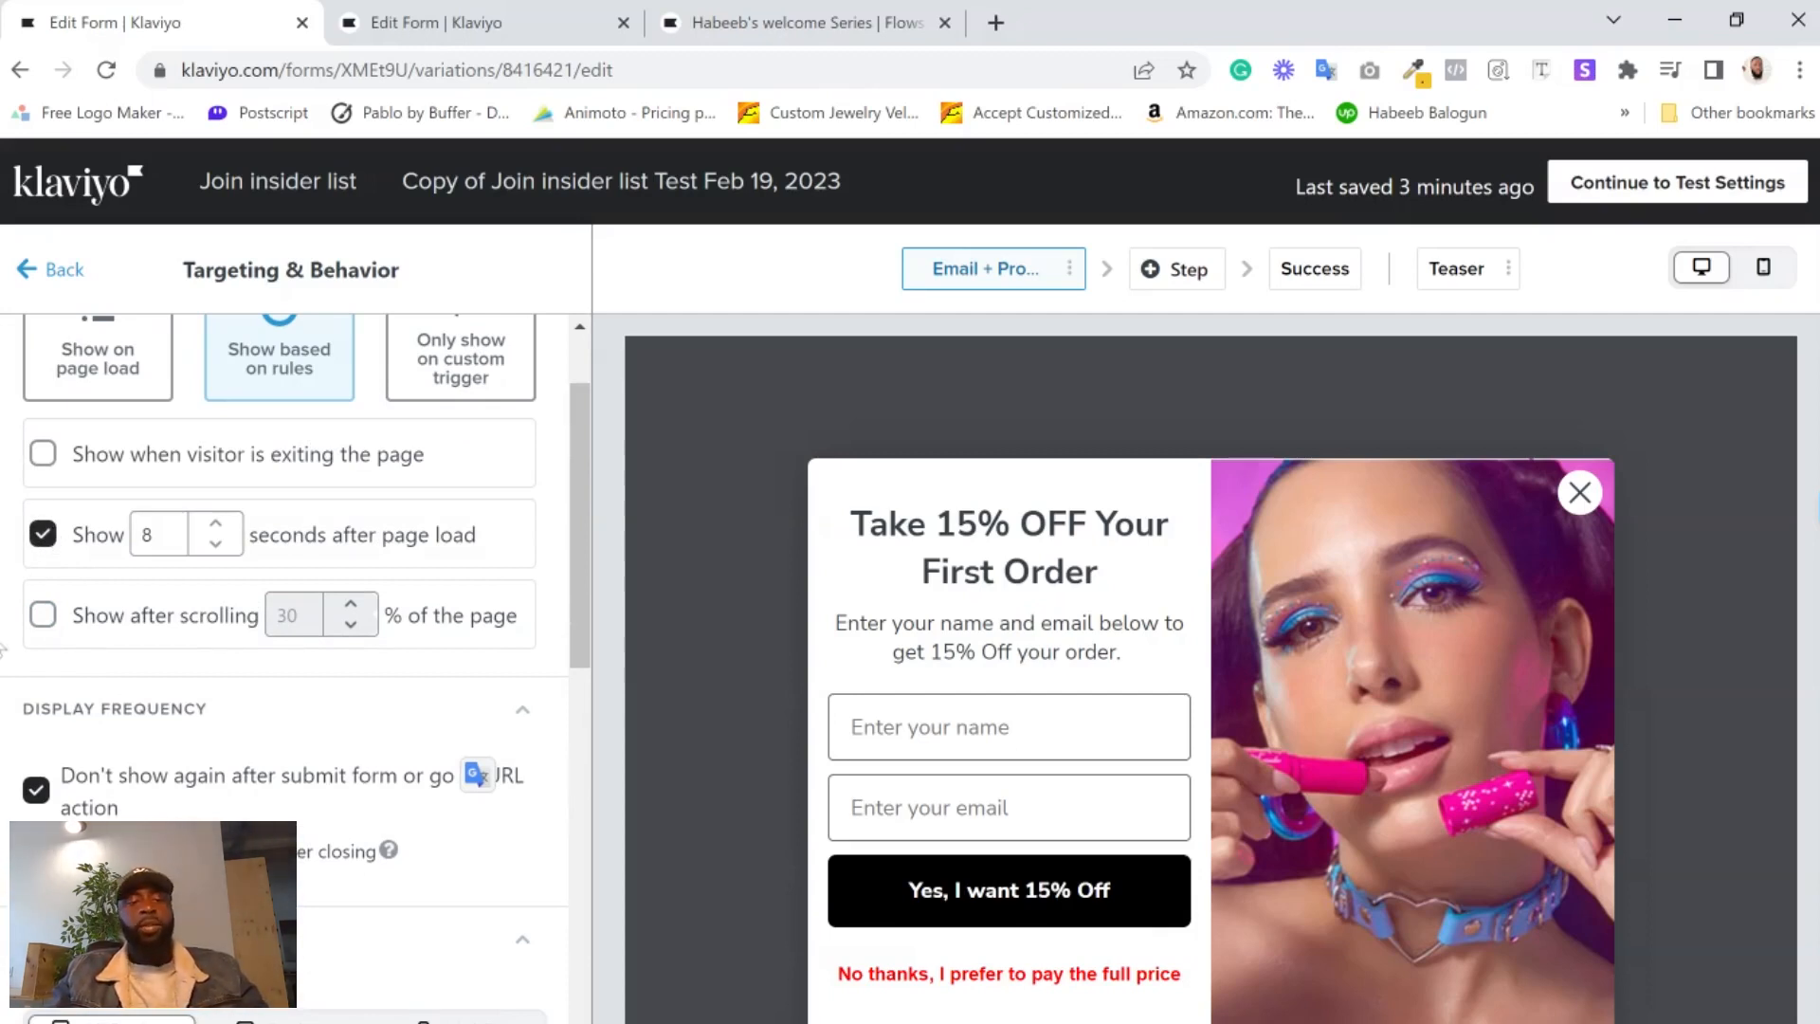
pyautogui.scroll(-2, 25, 792)
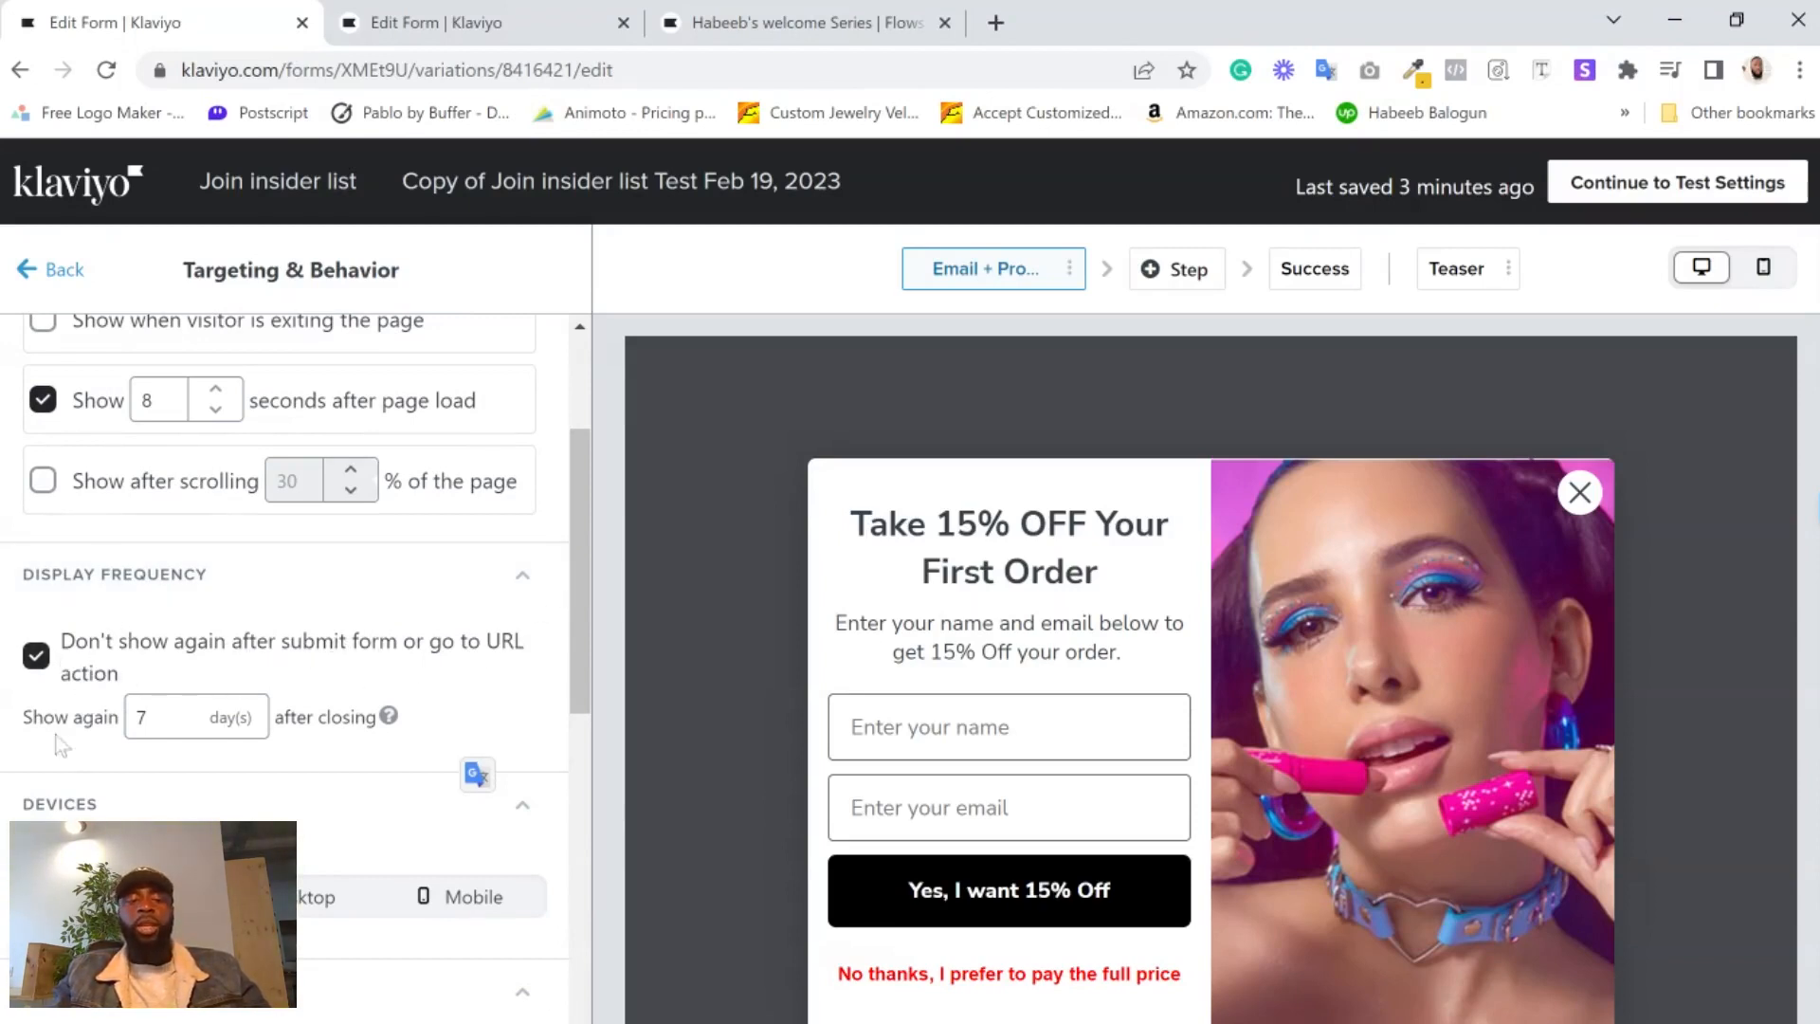
pyautogui.click(142, 717)
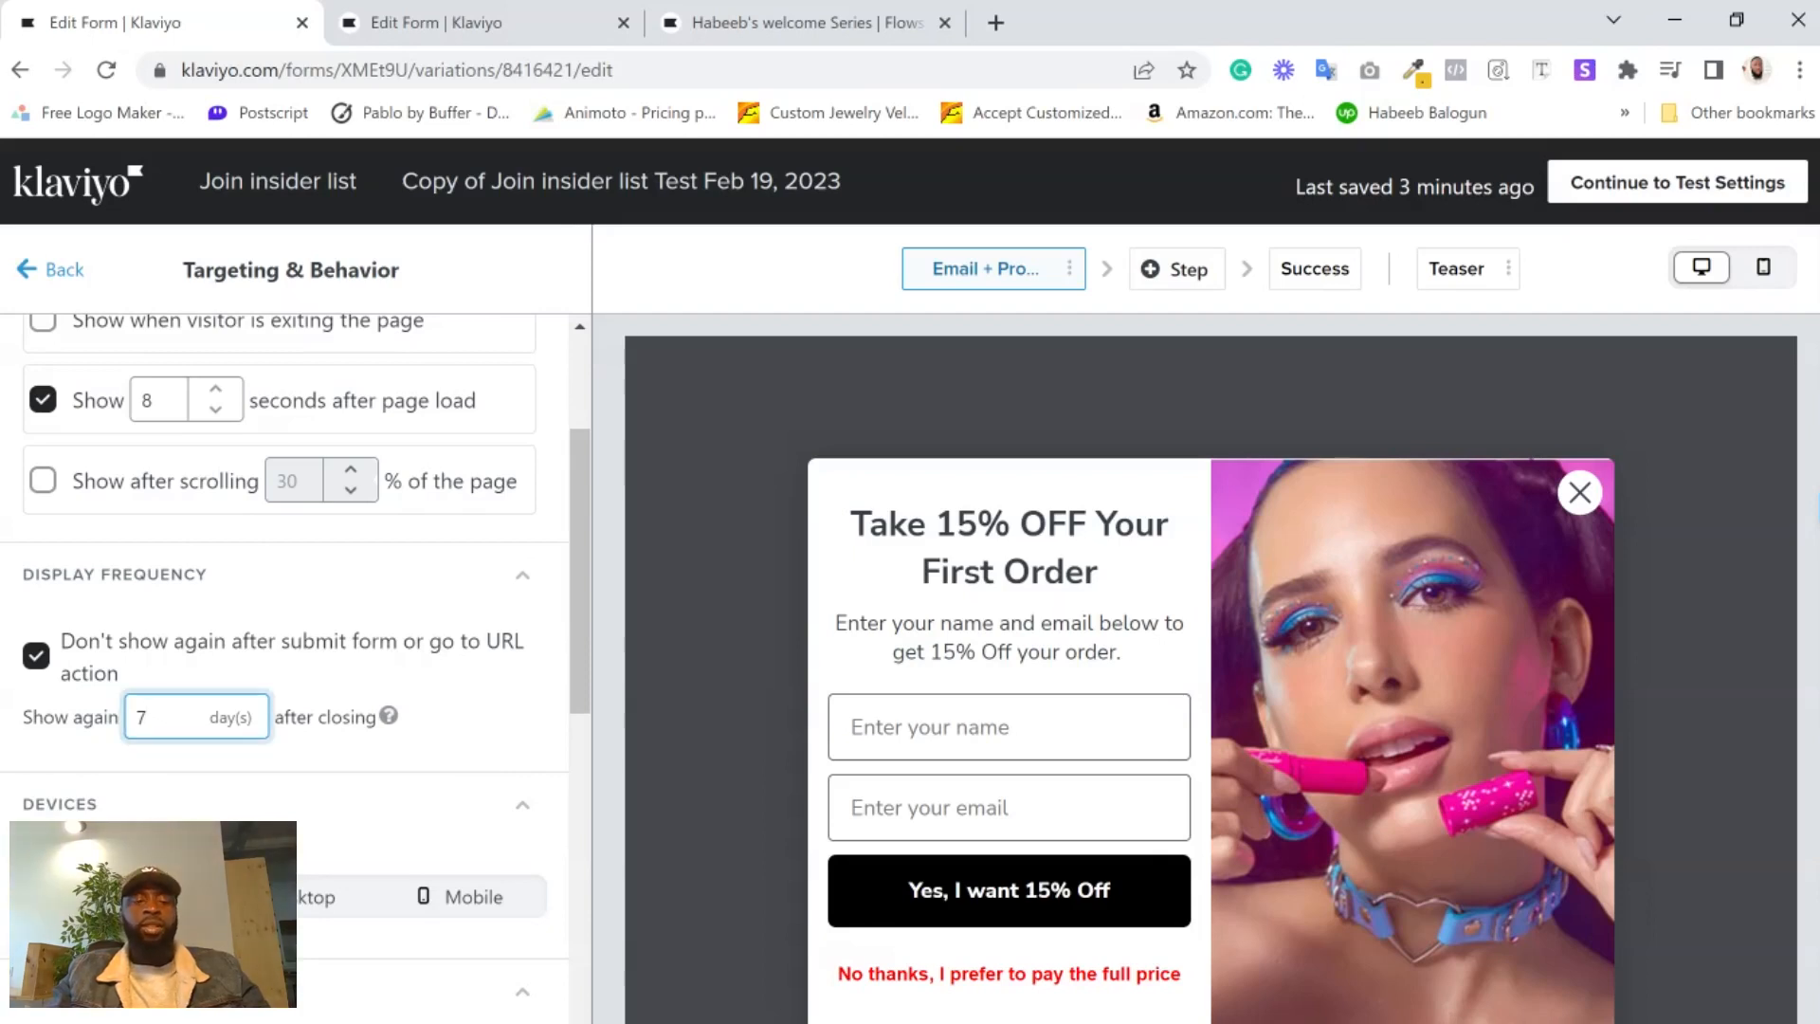
pyautogui.scroll(-3, 152, 721)
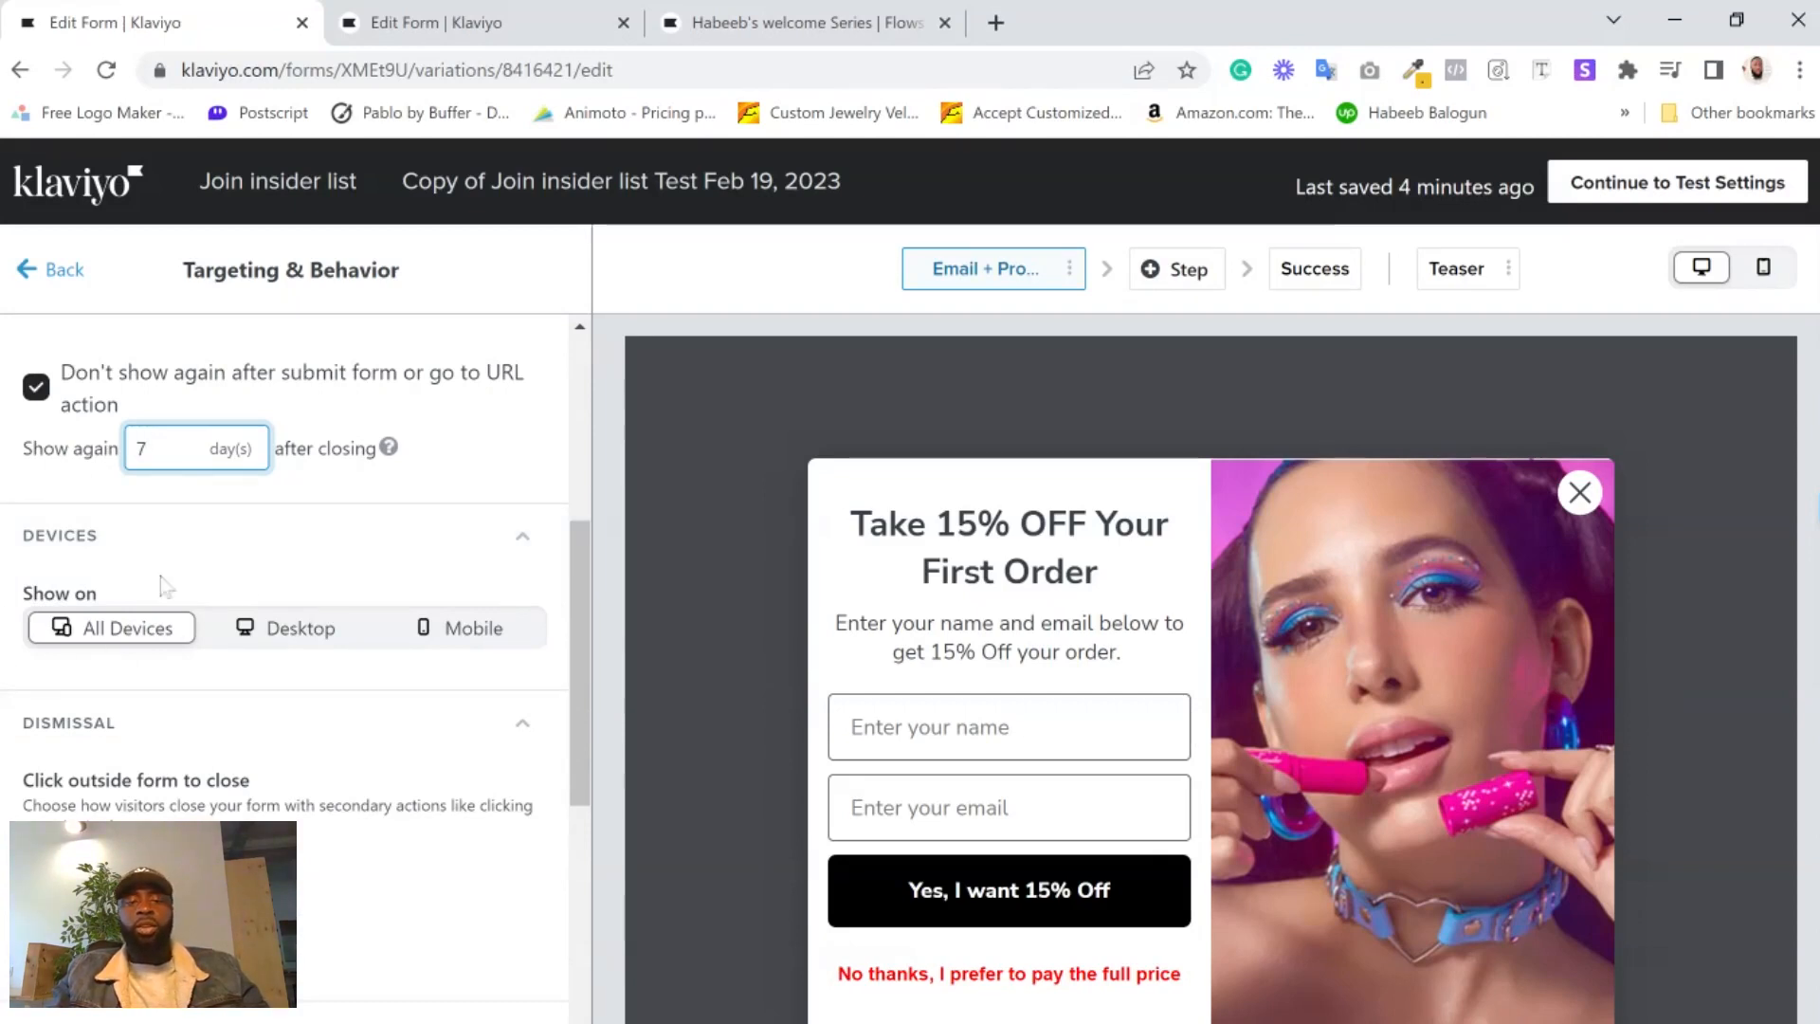
# - Review the form's device, click-outside dismissal and visitor targeting settings
pyautogui.scroll(-3, 199, 689)
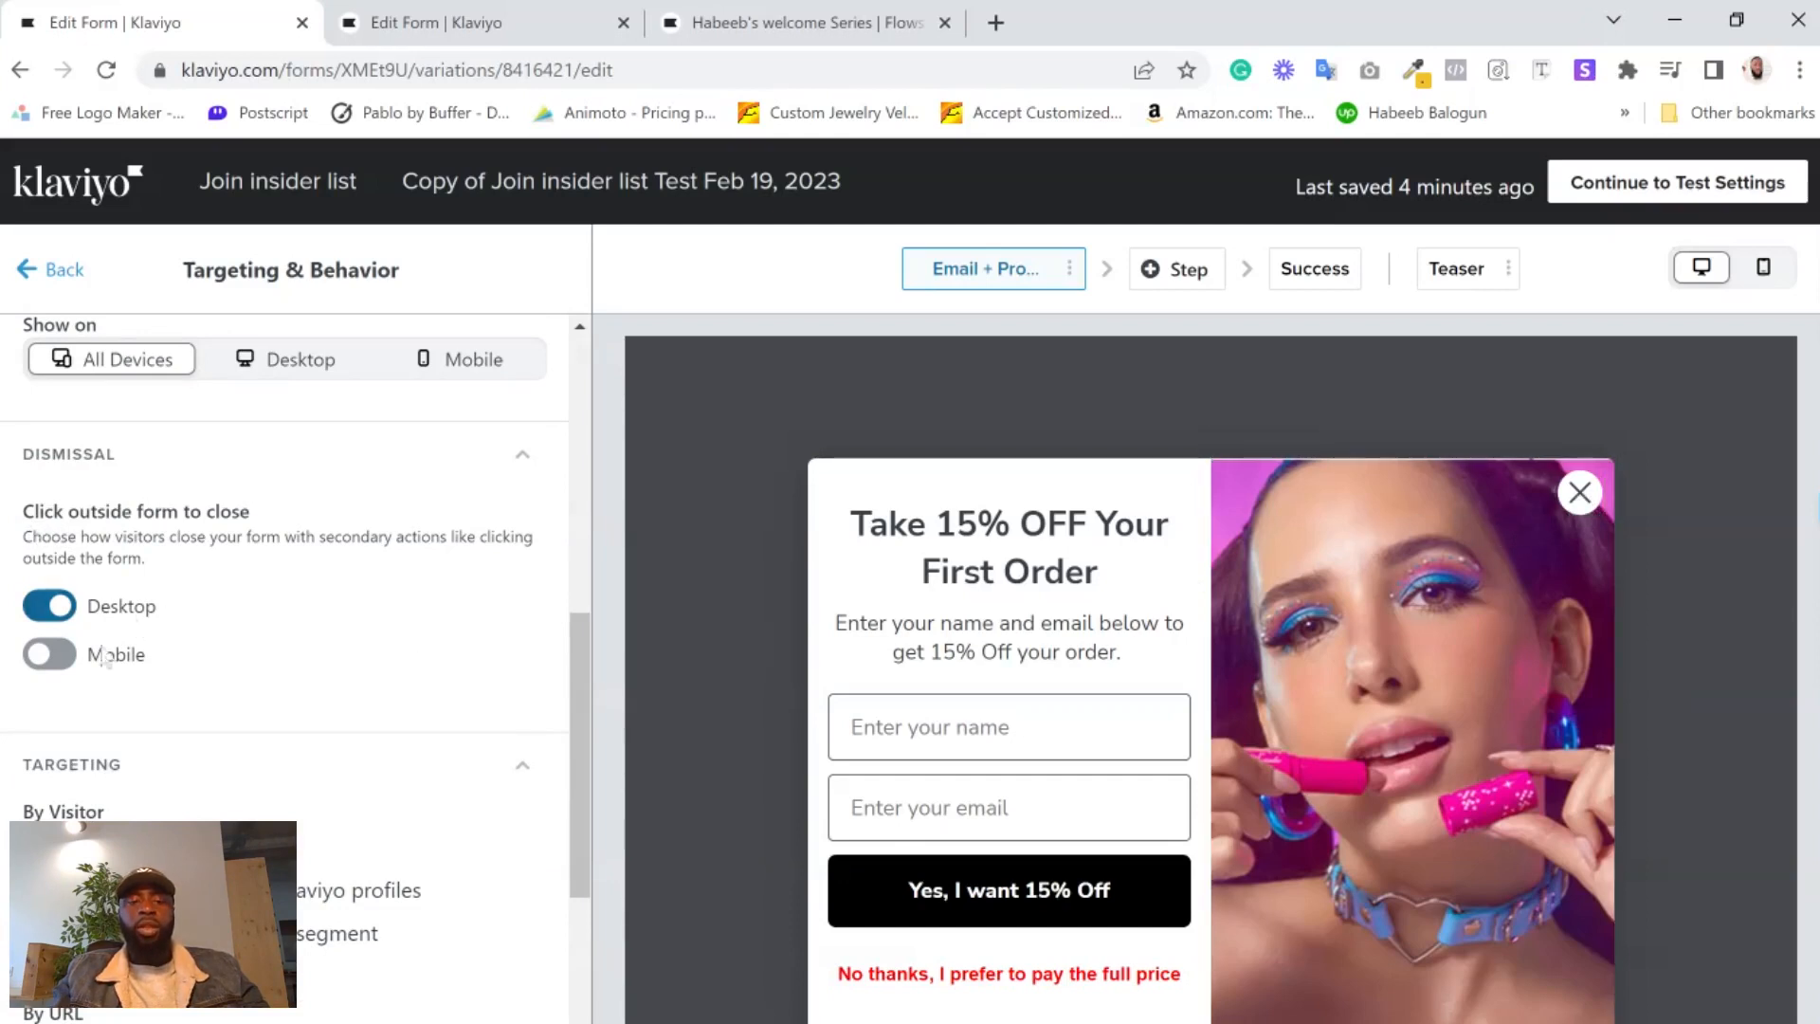
pyautogui.scroll(-3, 227, 616)
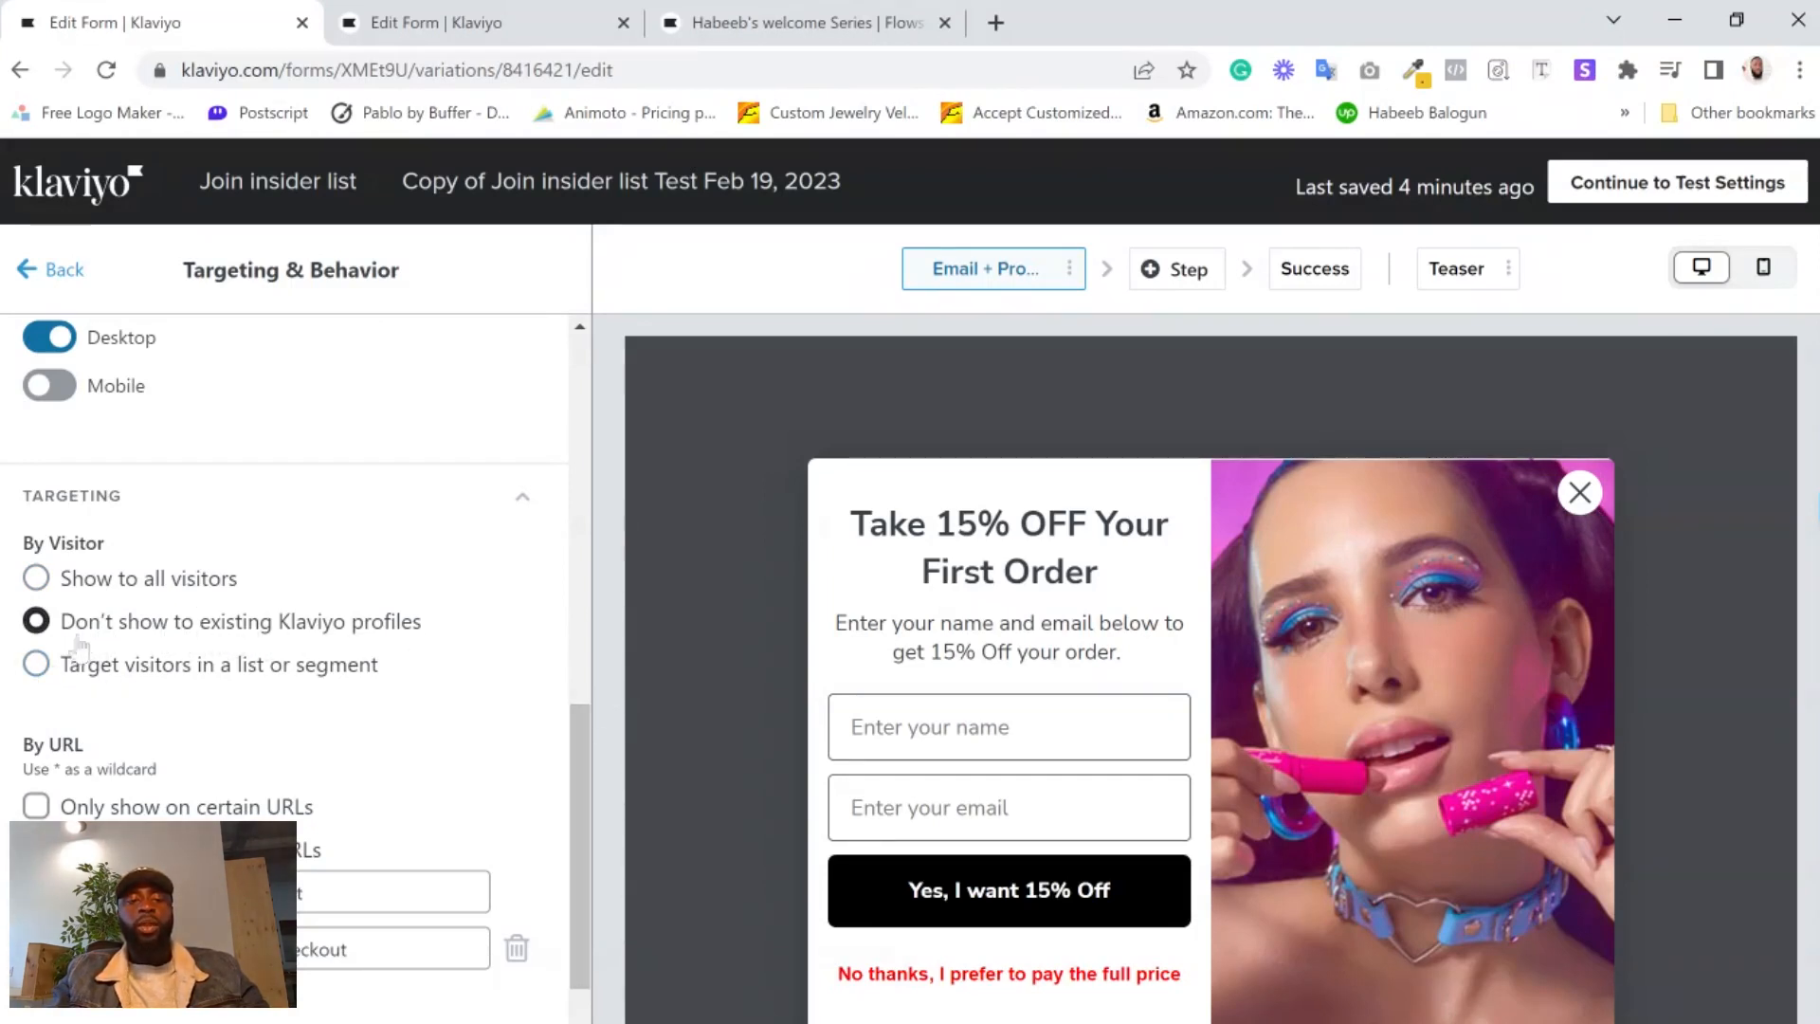
pyautogui.scroll(-2, 475, 687)
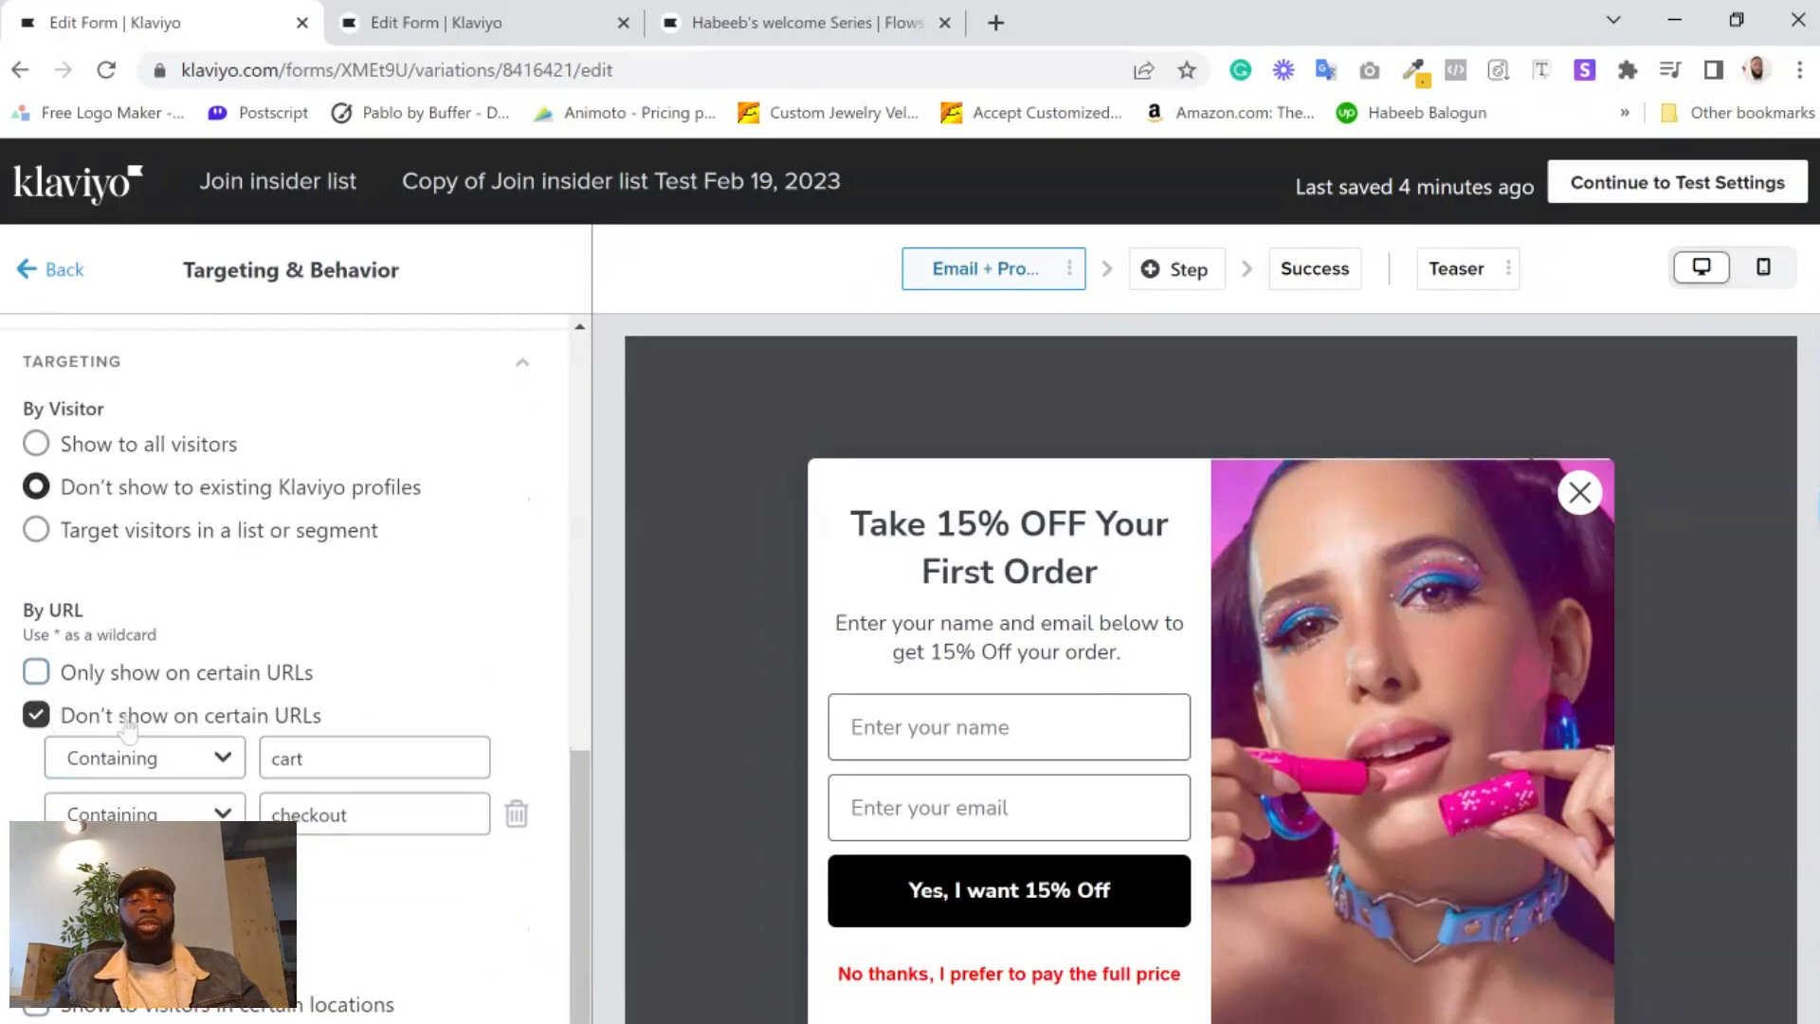
# - Add a blank "Containing" condition to the "Don't show on certain URLs" rule and review the location targeting options
pyautogui.click(338, 755)
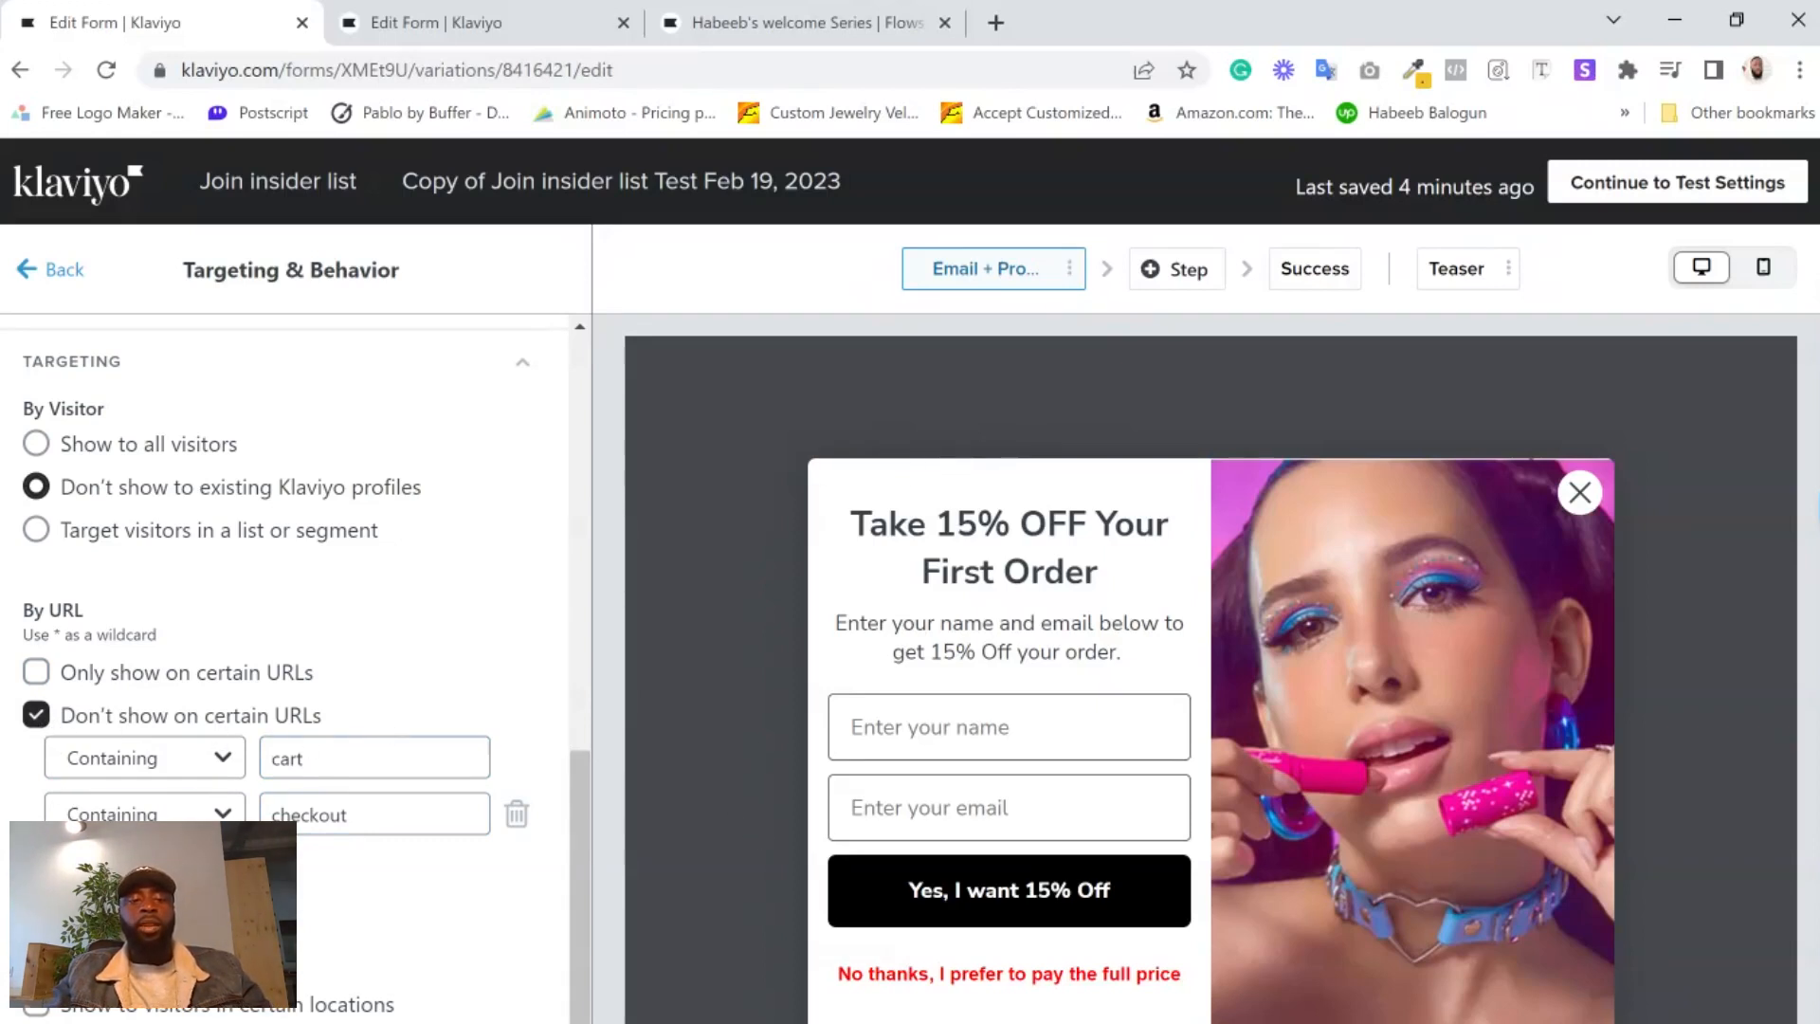
pyautogui.scroll(-1, 512, 839)
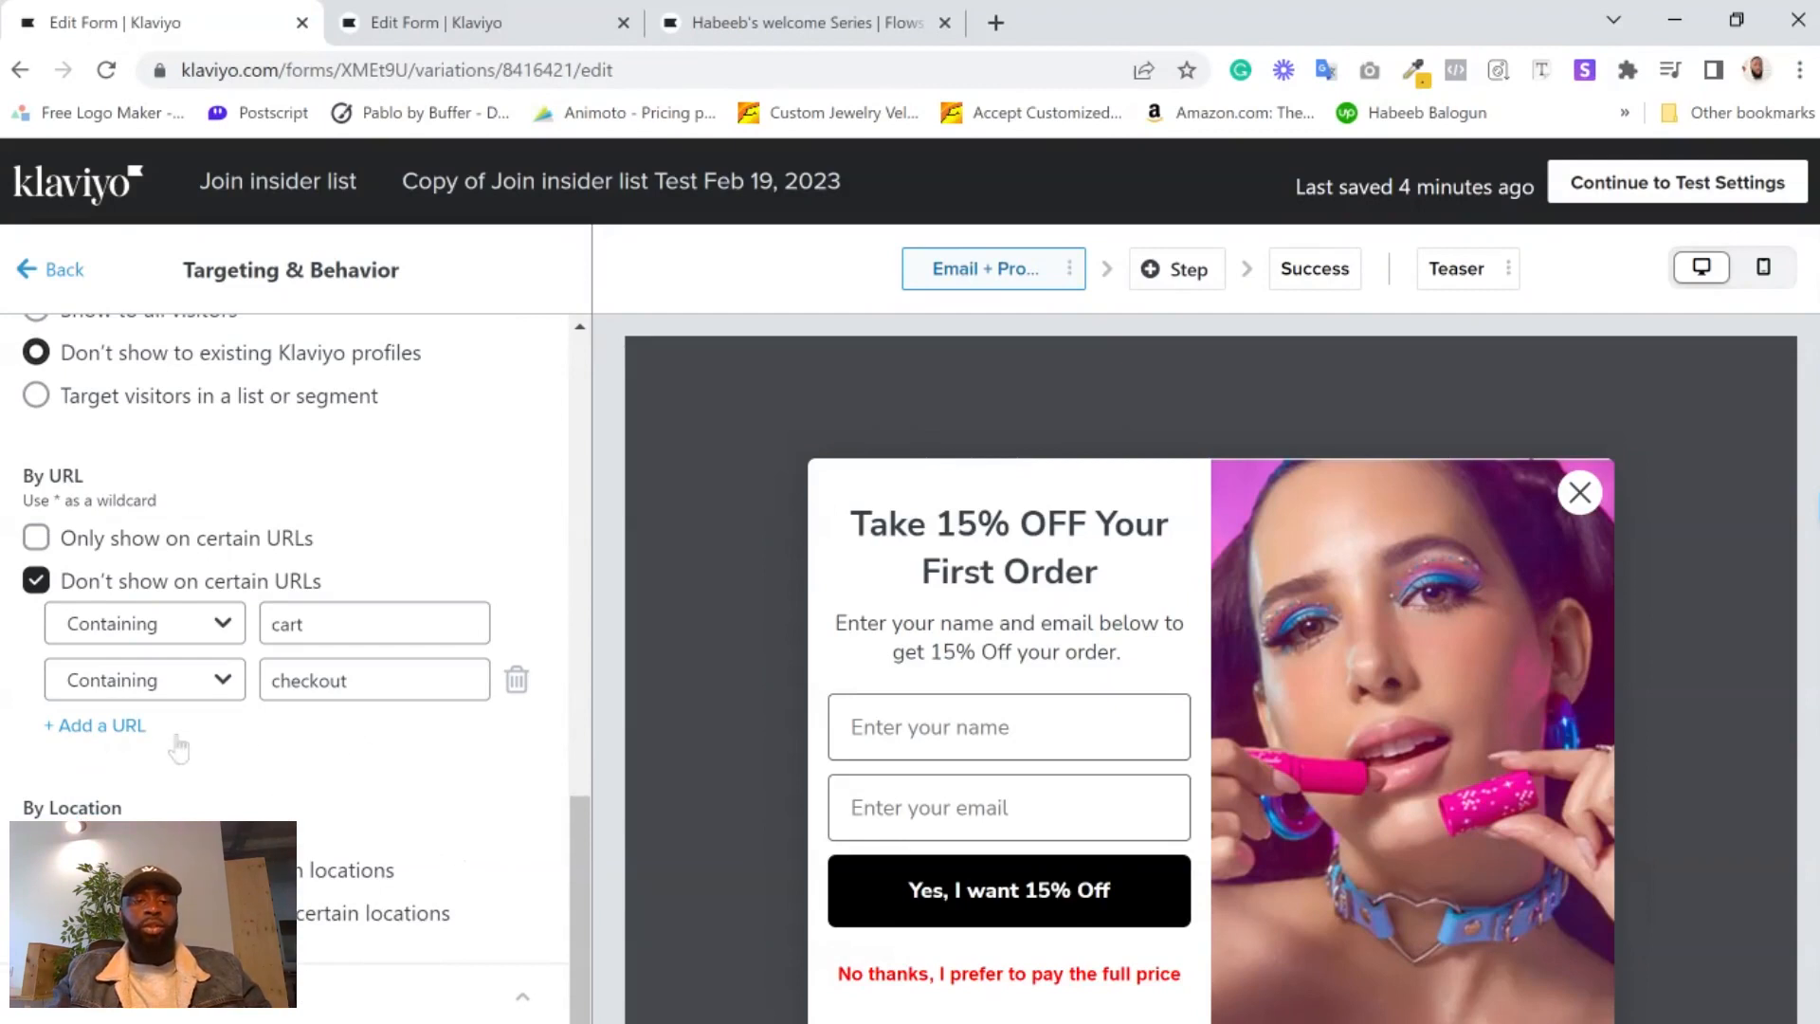
pyautogui.click(95, 726)
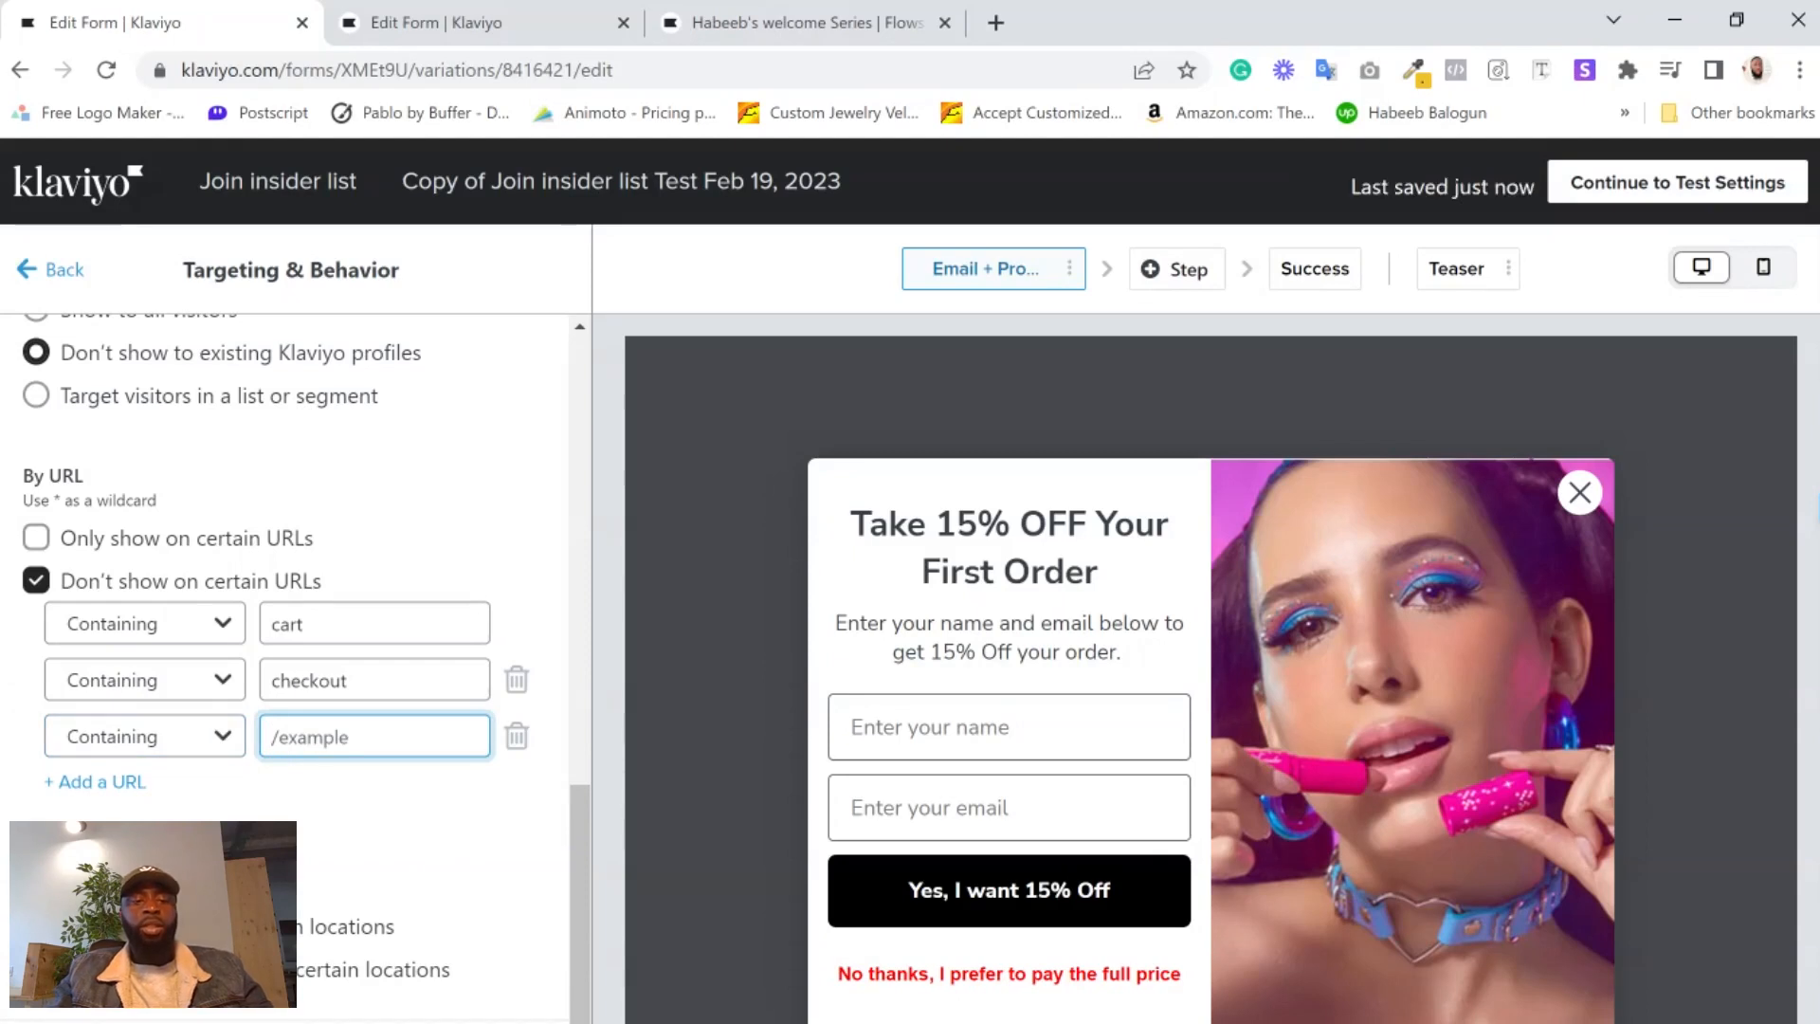
pyautogui.scroll(-2, 272, 691)
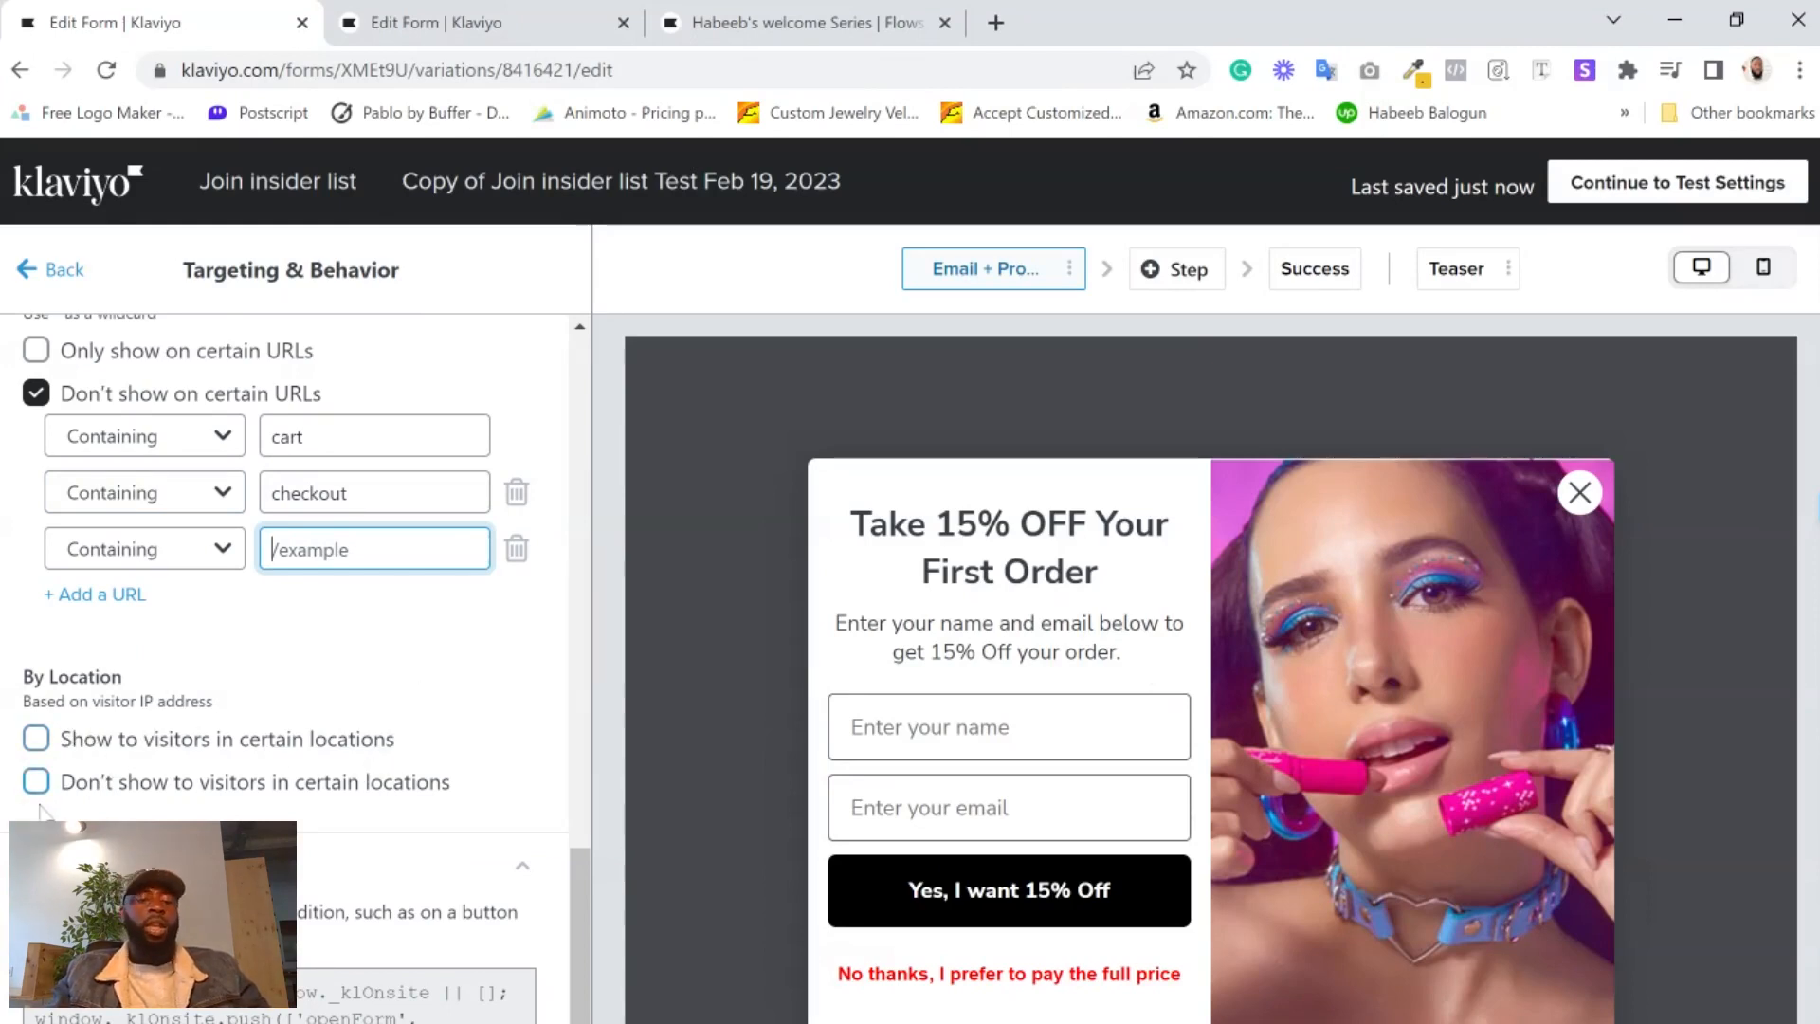
pyautogui.scroll(10, 426, 758)
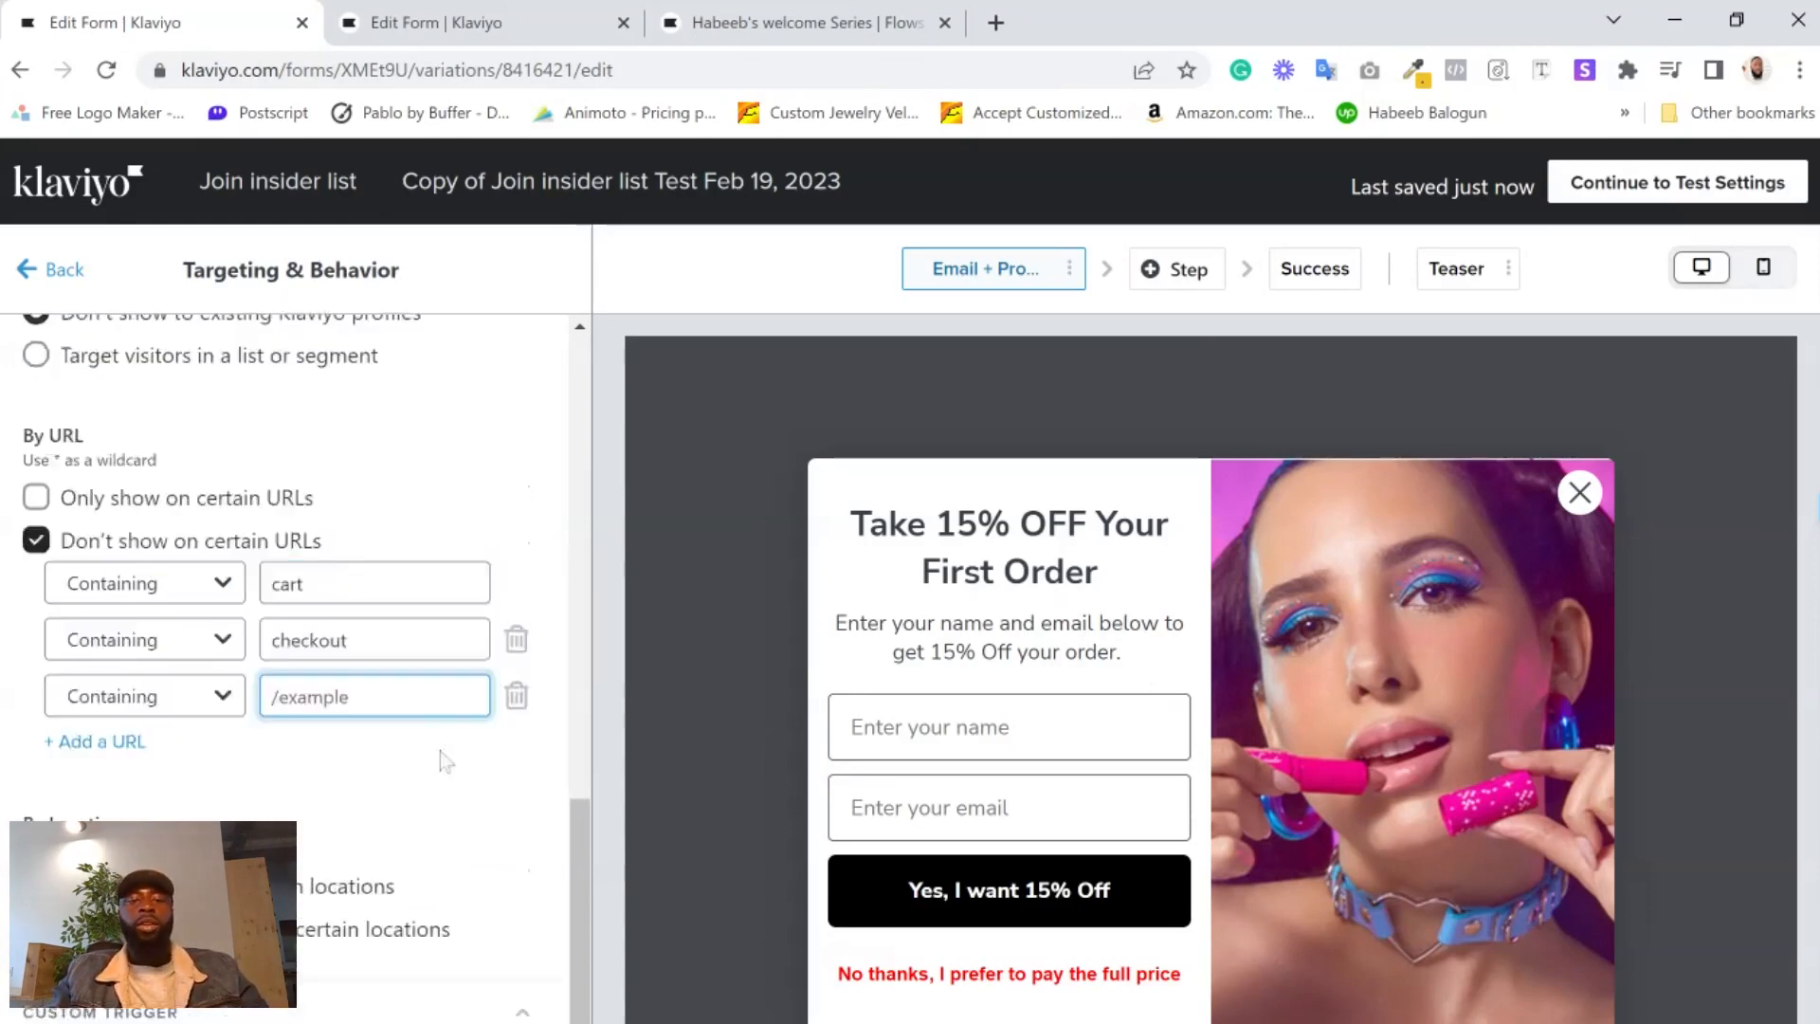
pyautogui.click(37, 282)
# - Review the types of steps that can be added and compare the Success step's message with the welcome flow's emails
pyautogui.click(1166, 270)
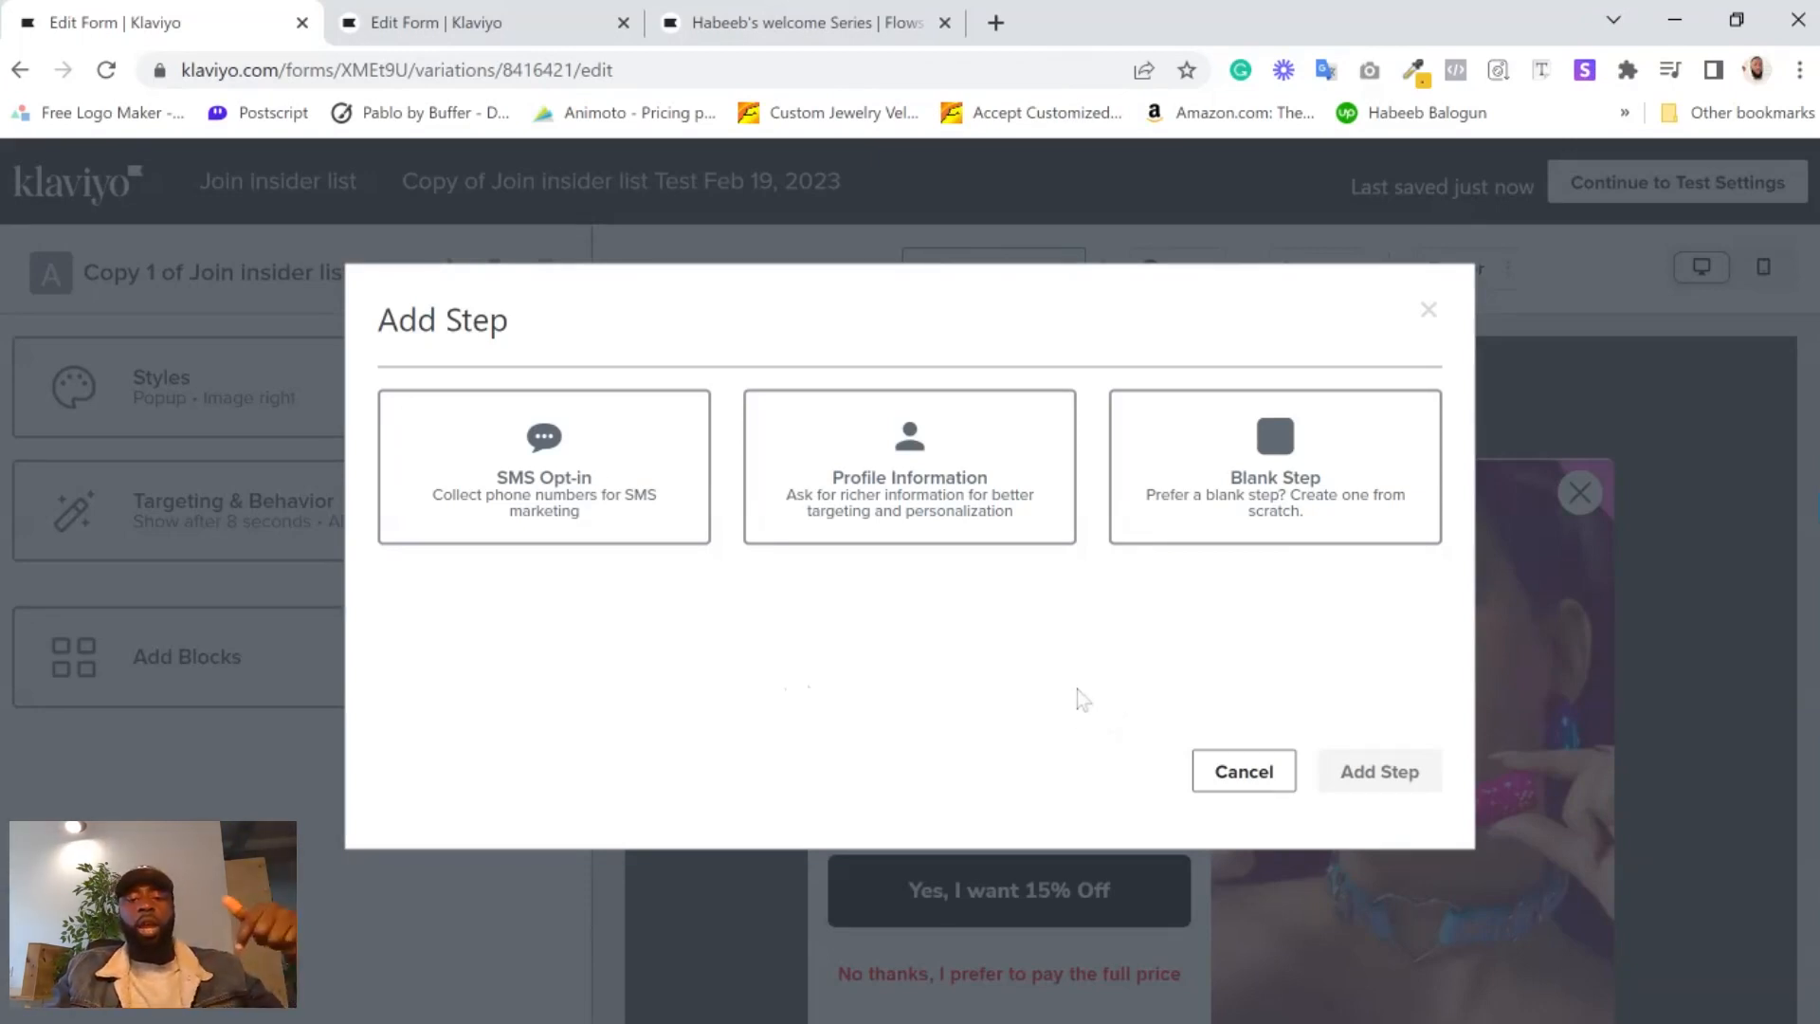
pyautogui.click(1202, 780)
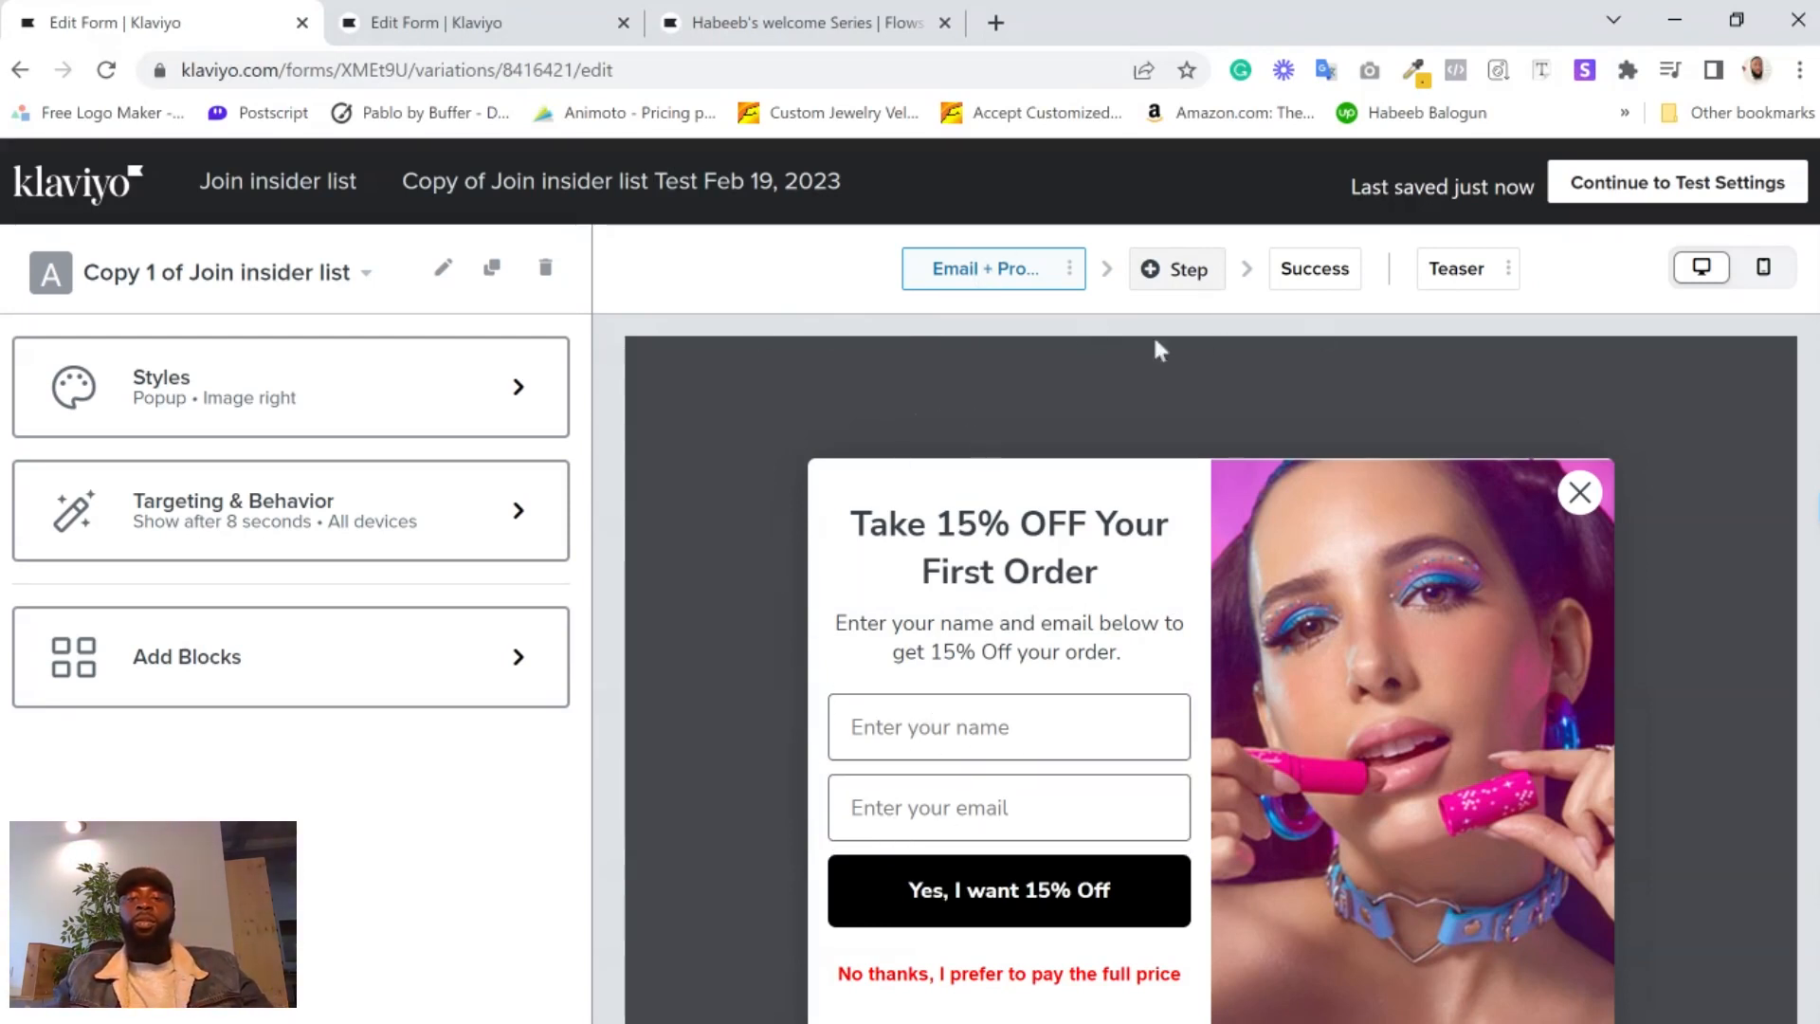
pyautogui.click(1323, 280)
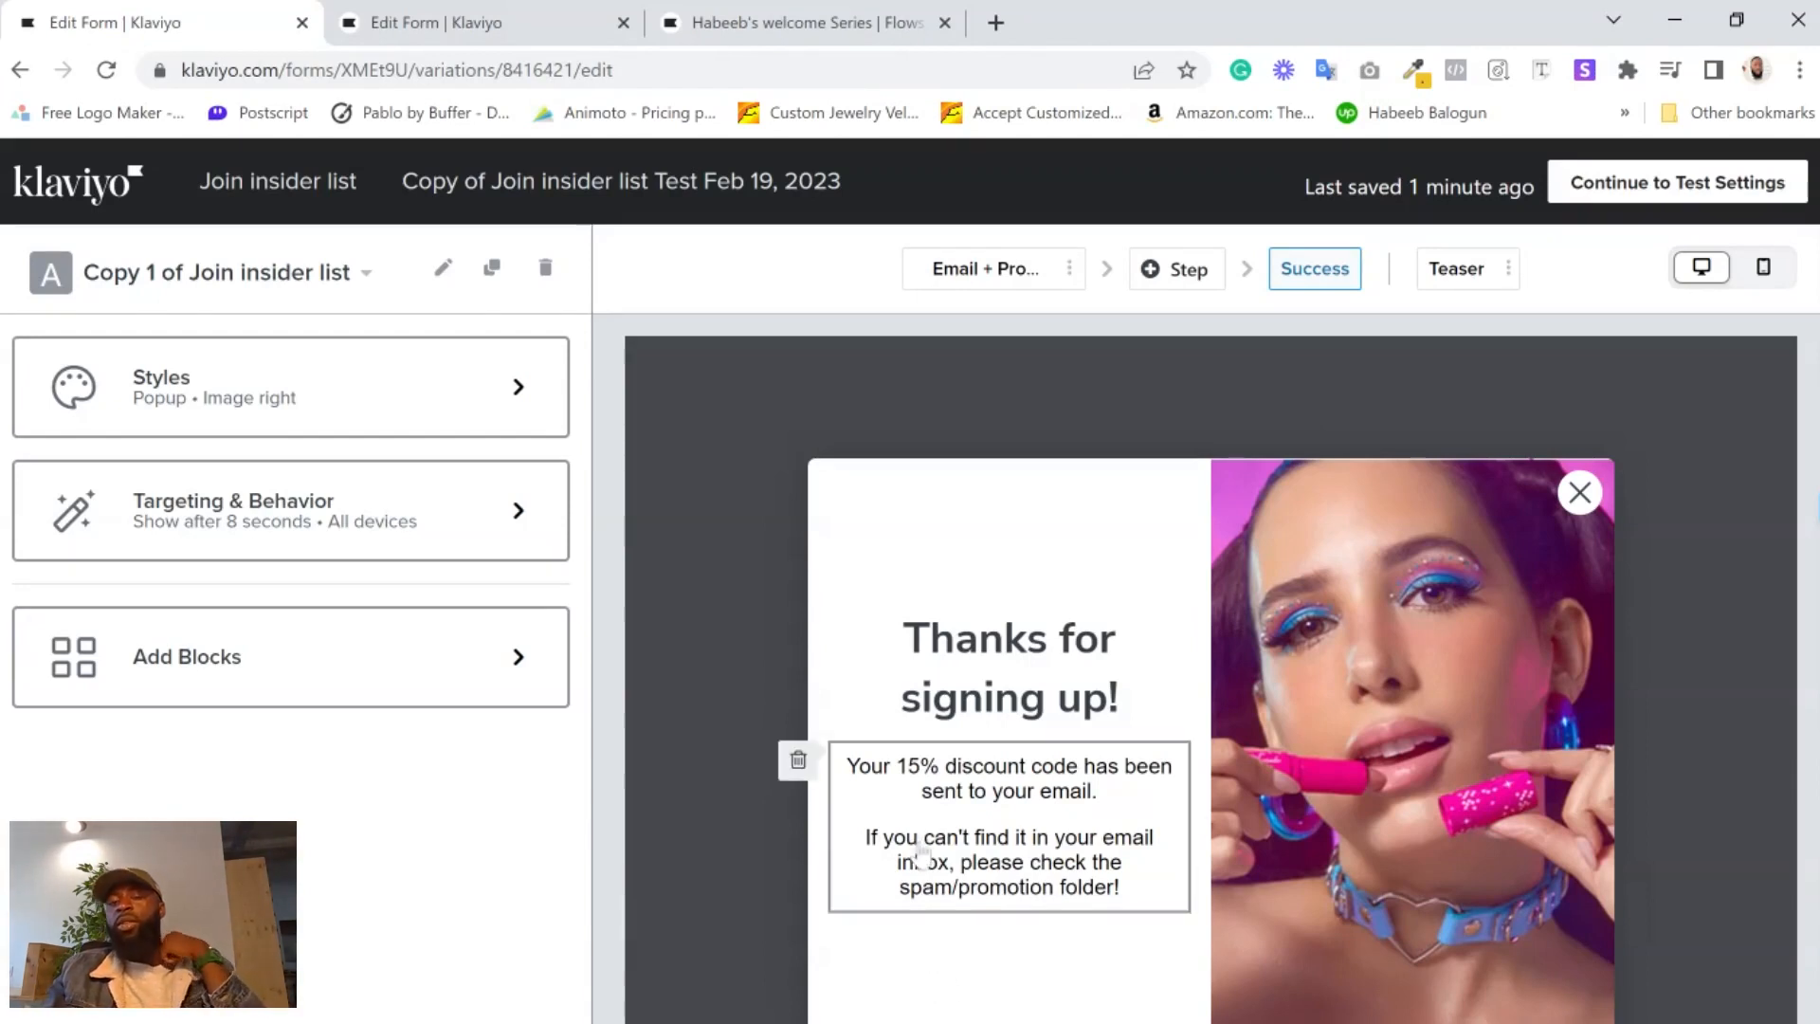
pyautogui.click(744, 23)
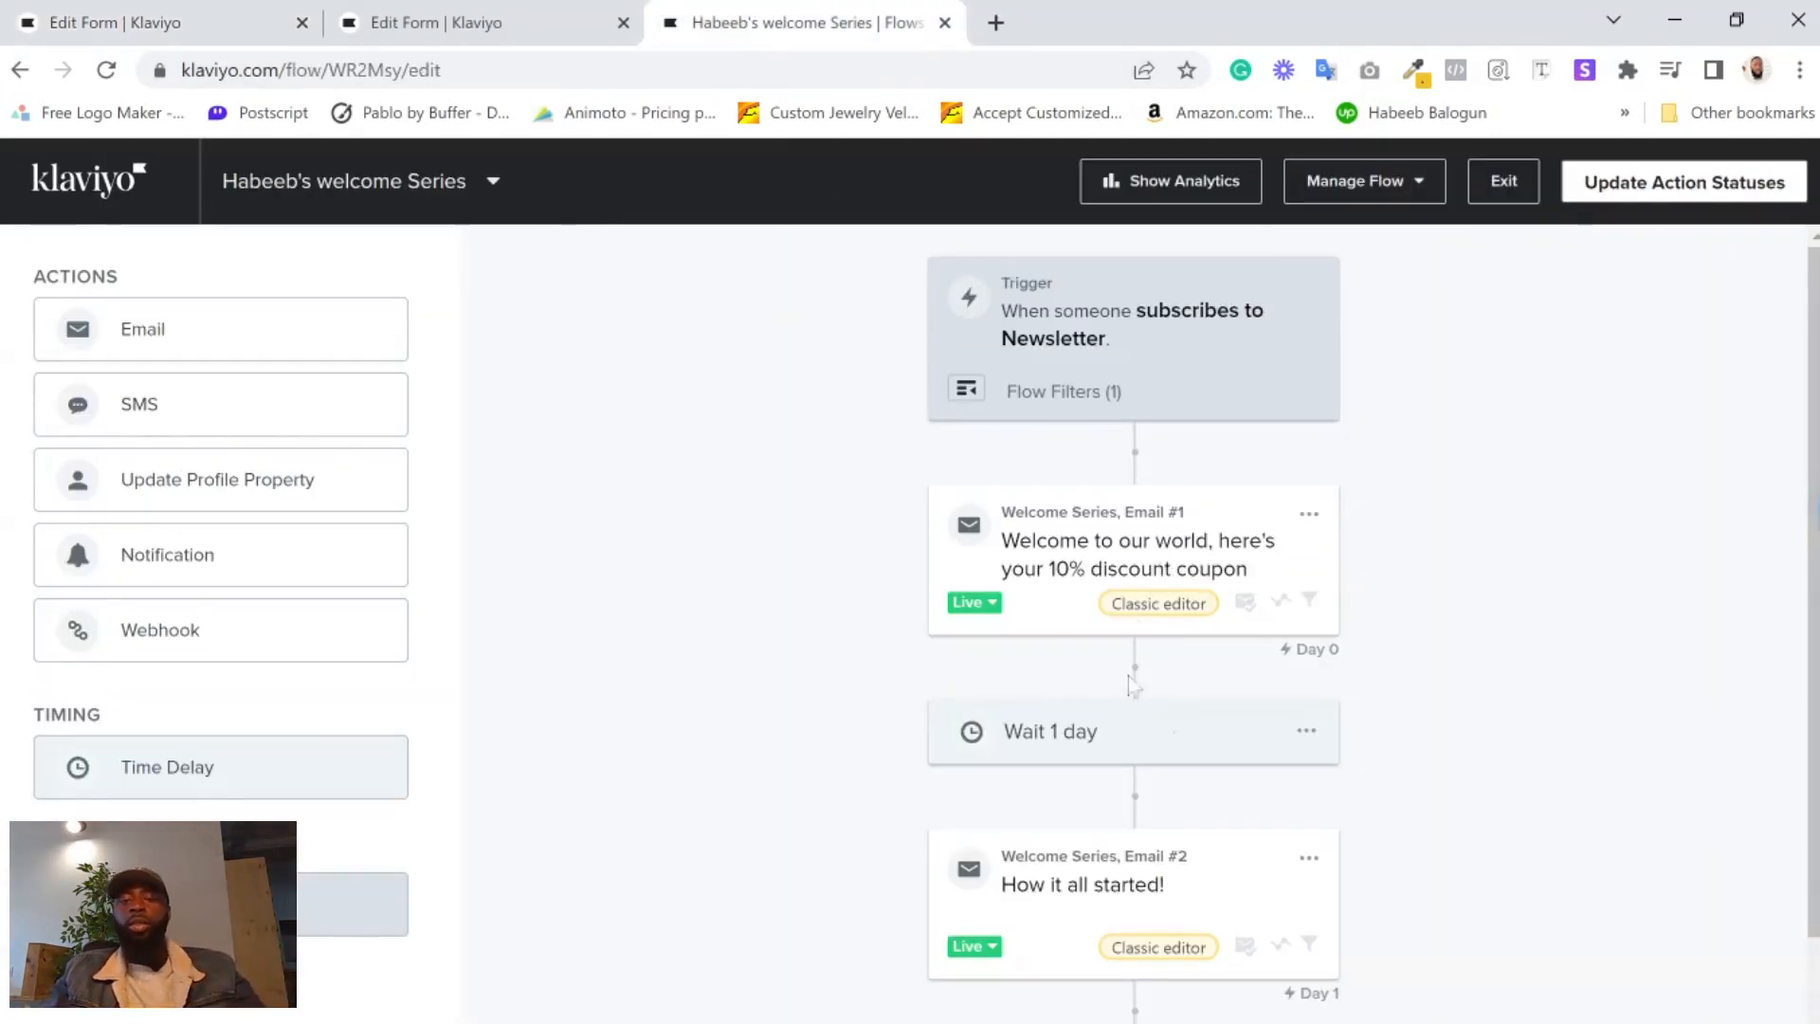
pyautogui.click(485, 7)
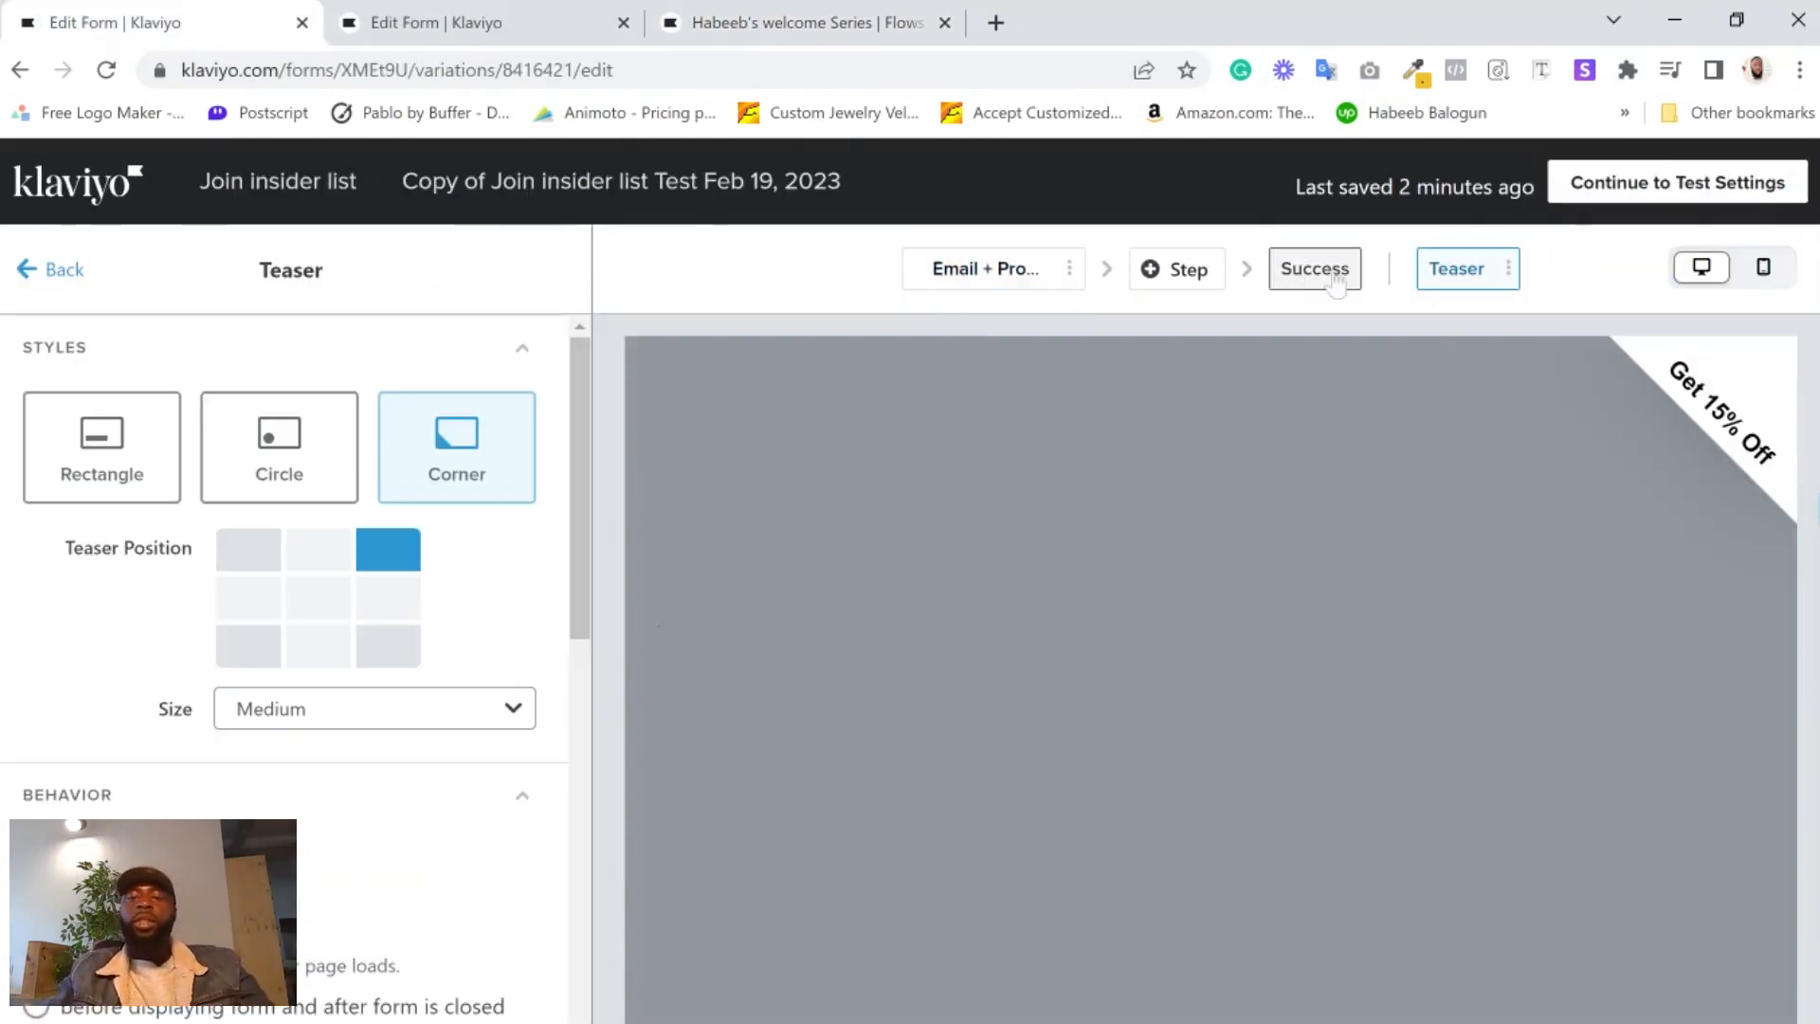
# - Try the Rectangle style for the teaser and examine the settings of the popup's close icon
pyautogui.click(101, 471)
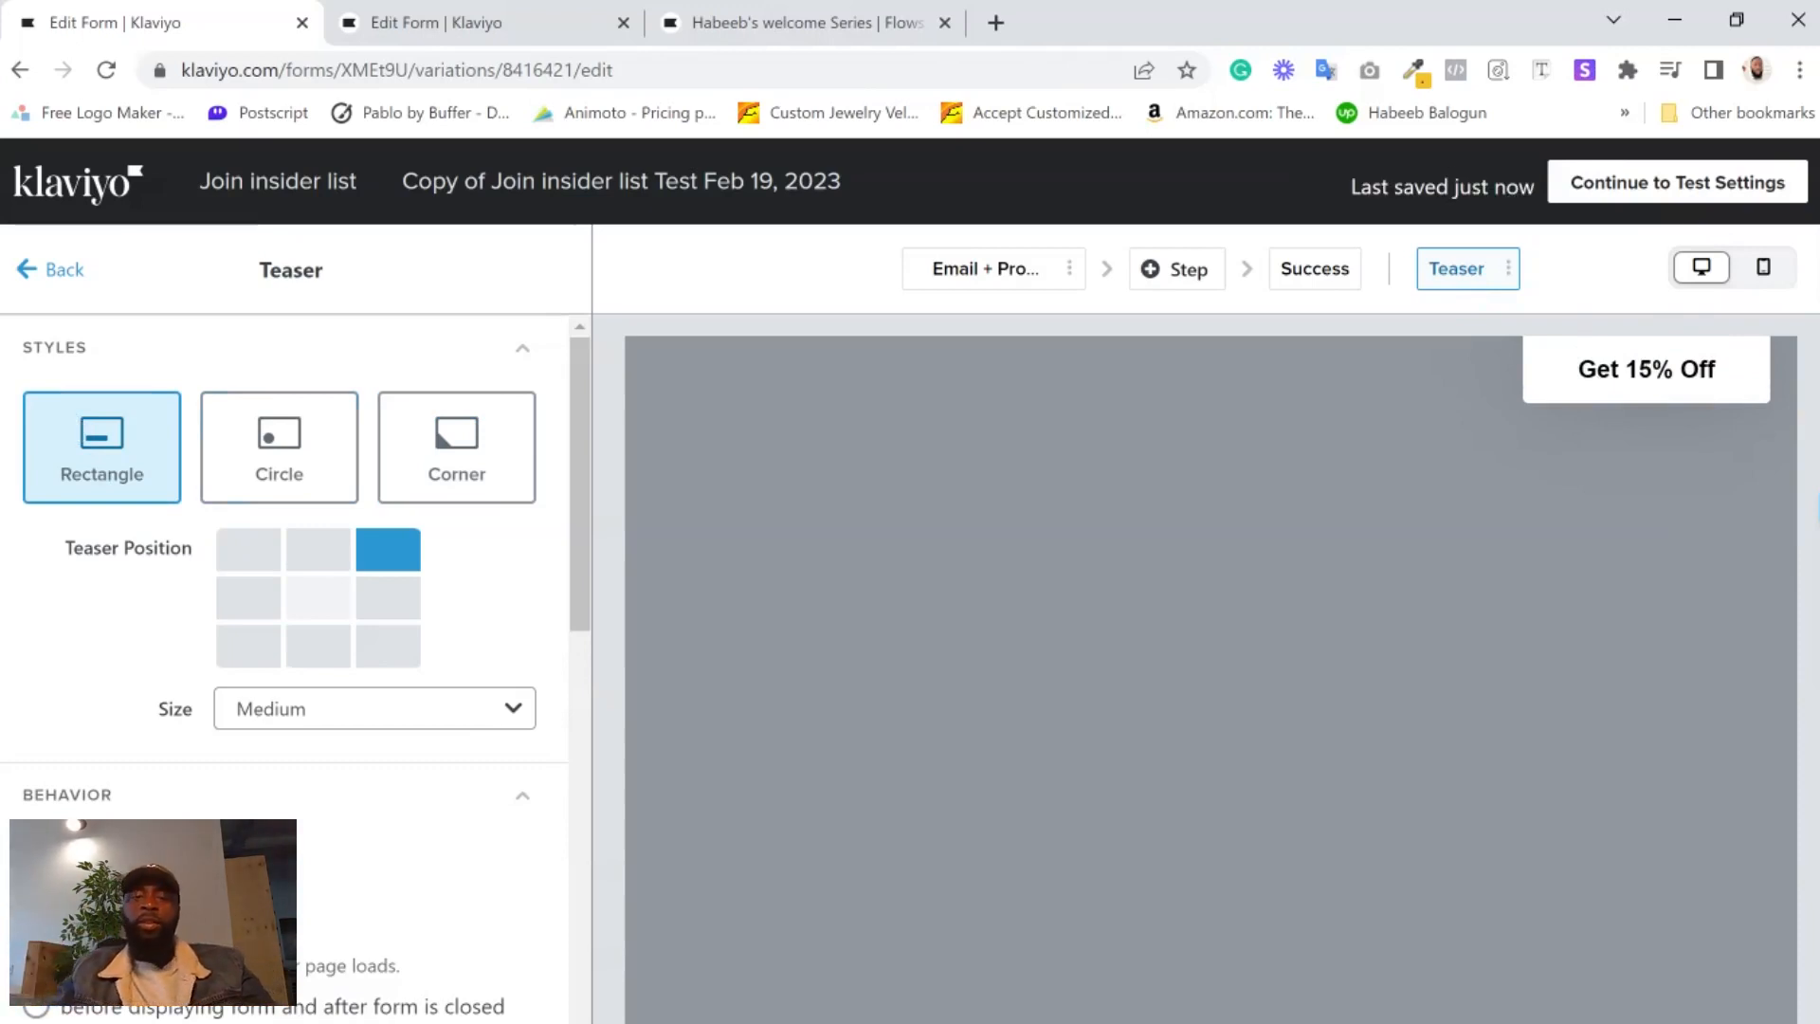
pyautogui.click(981, 272)
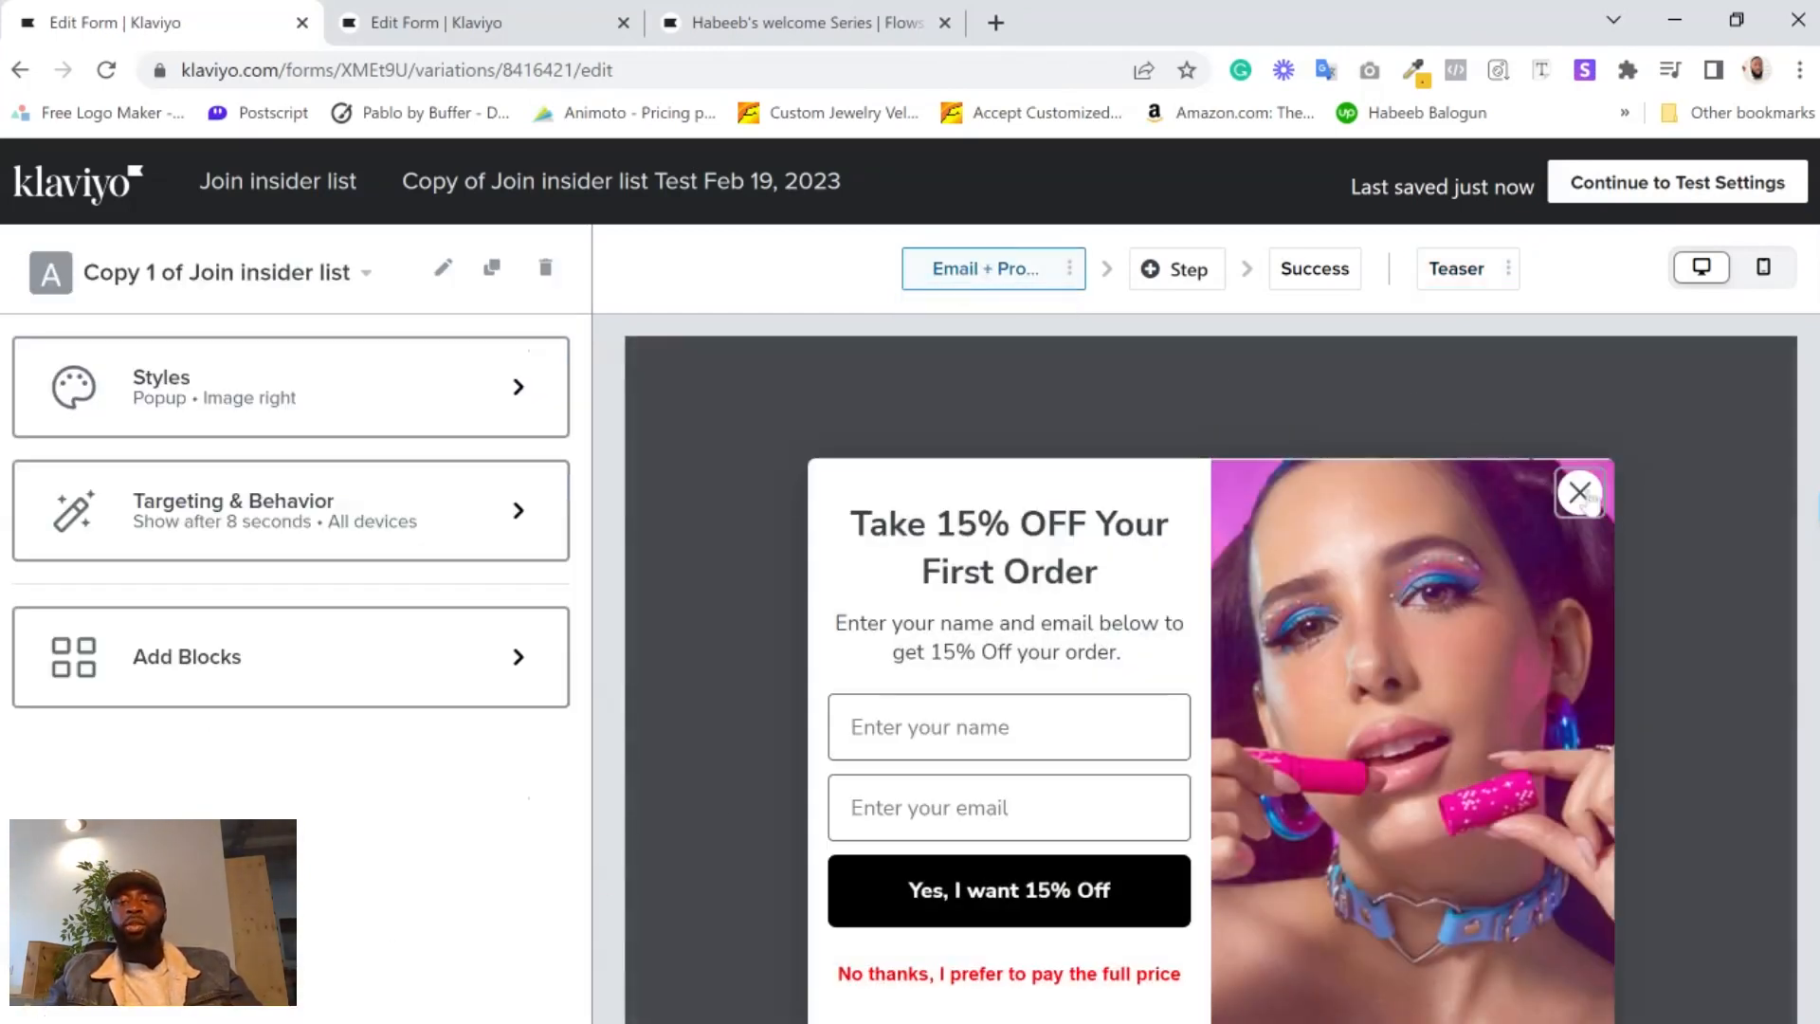
pyautogui.click(1585, 497)
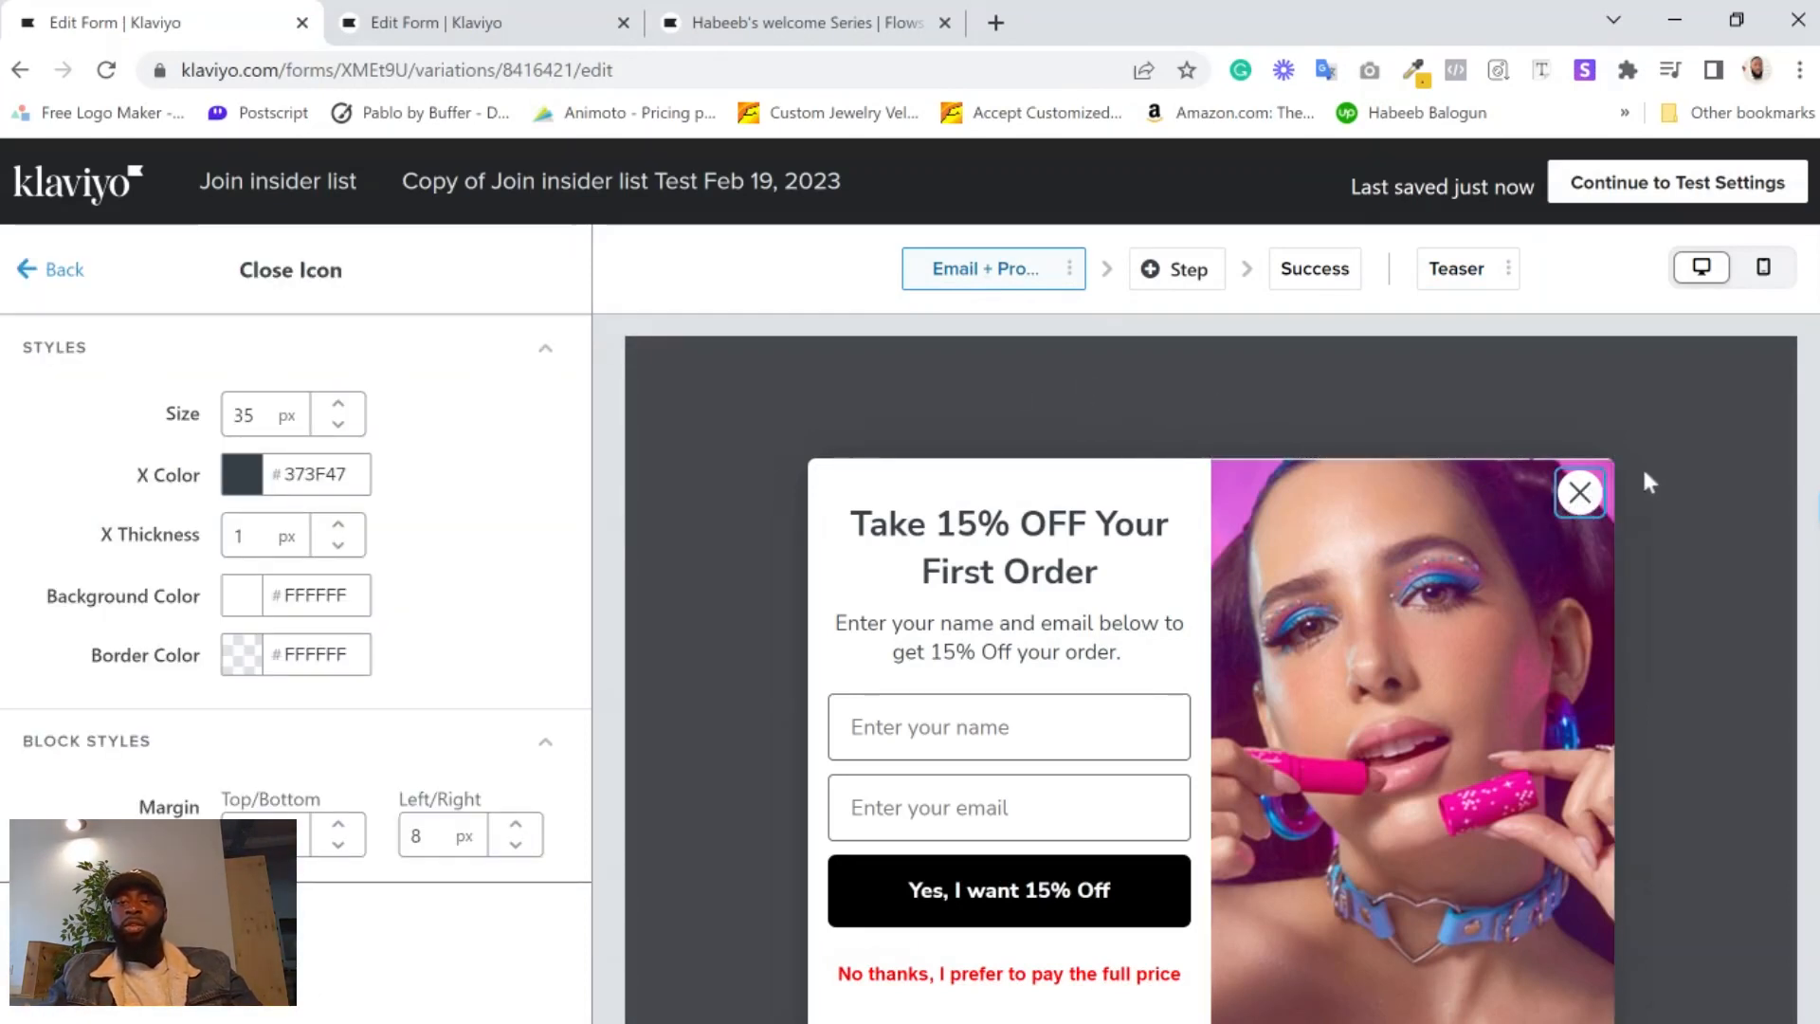
# - Try the Circle style for the teaser, then set it to Corner and position it at the bottom right
pyautogui.click(1456, 283)
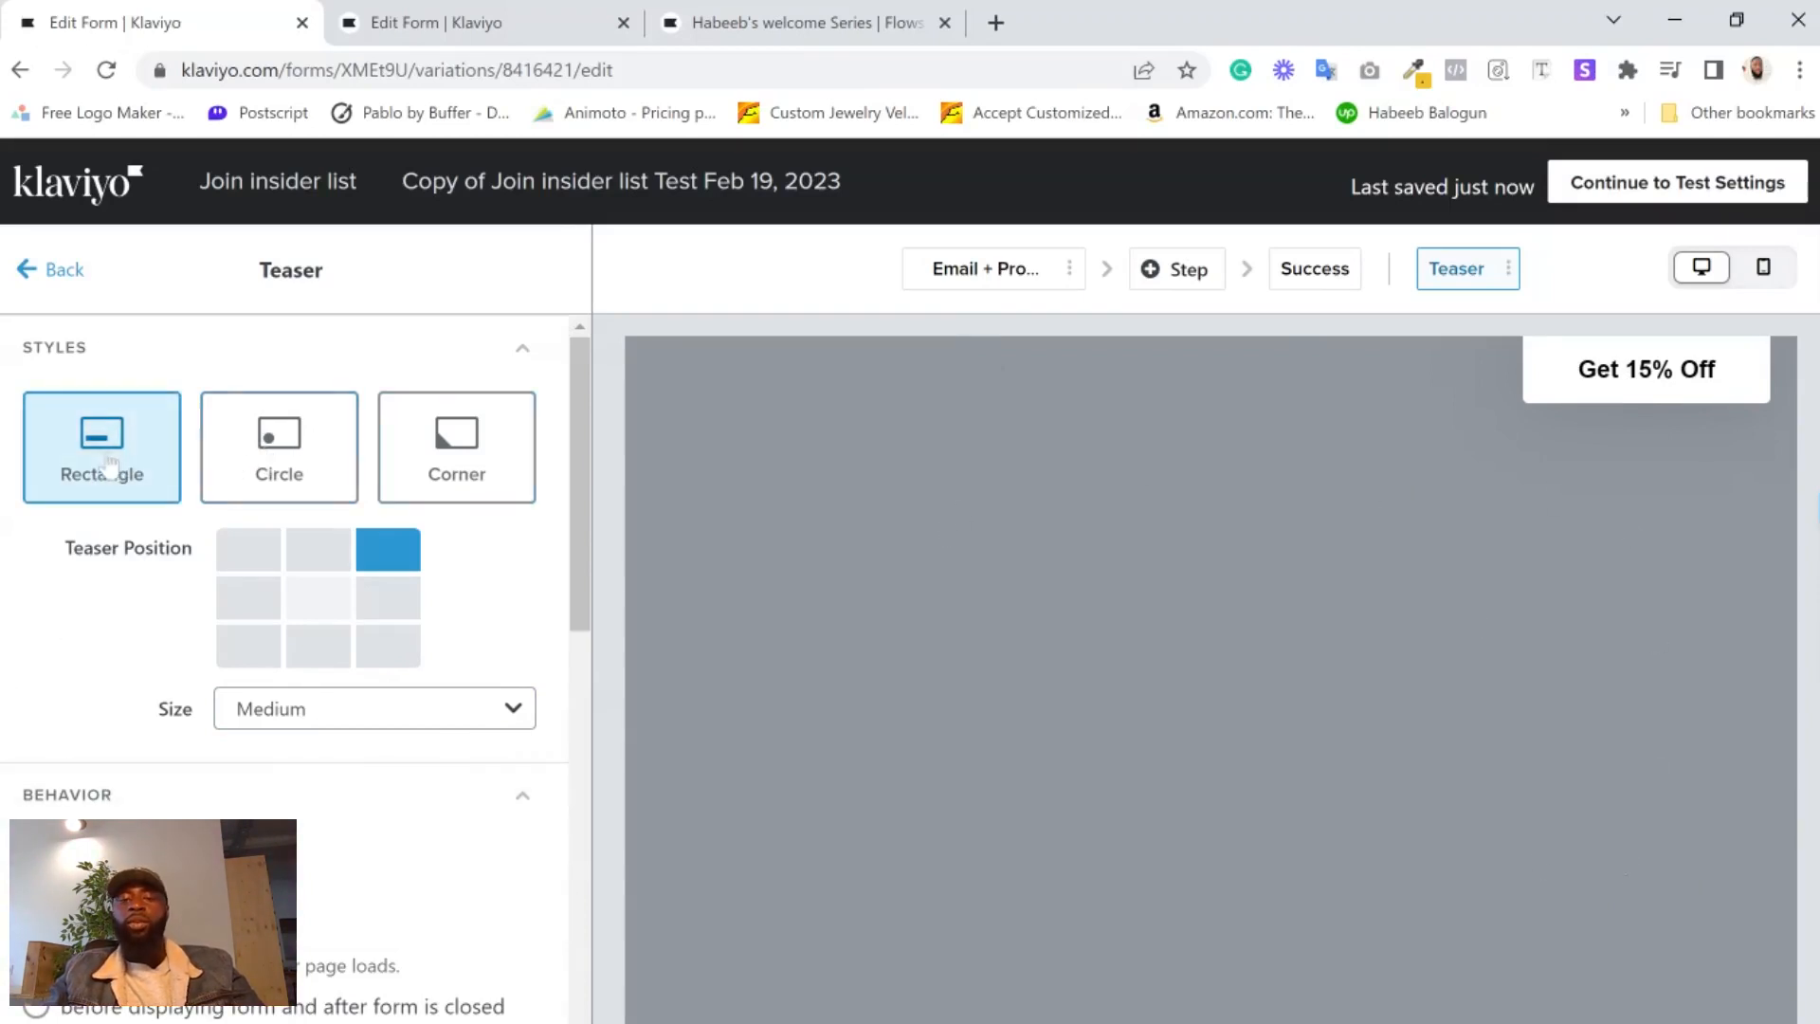
pyautogui.click(275, 462)
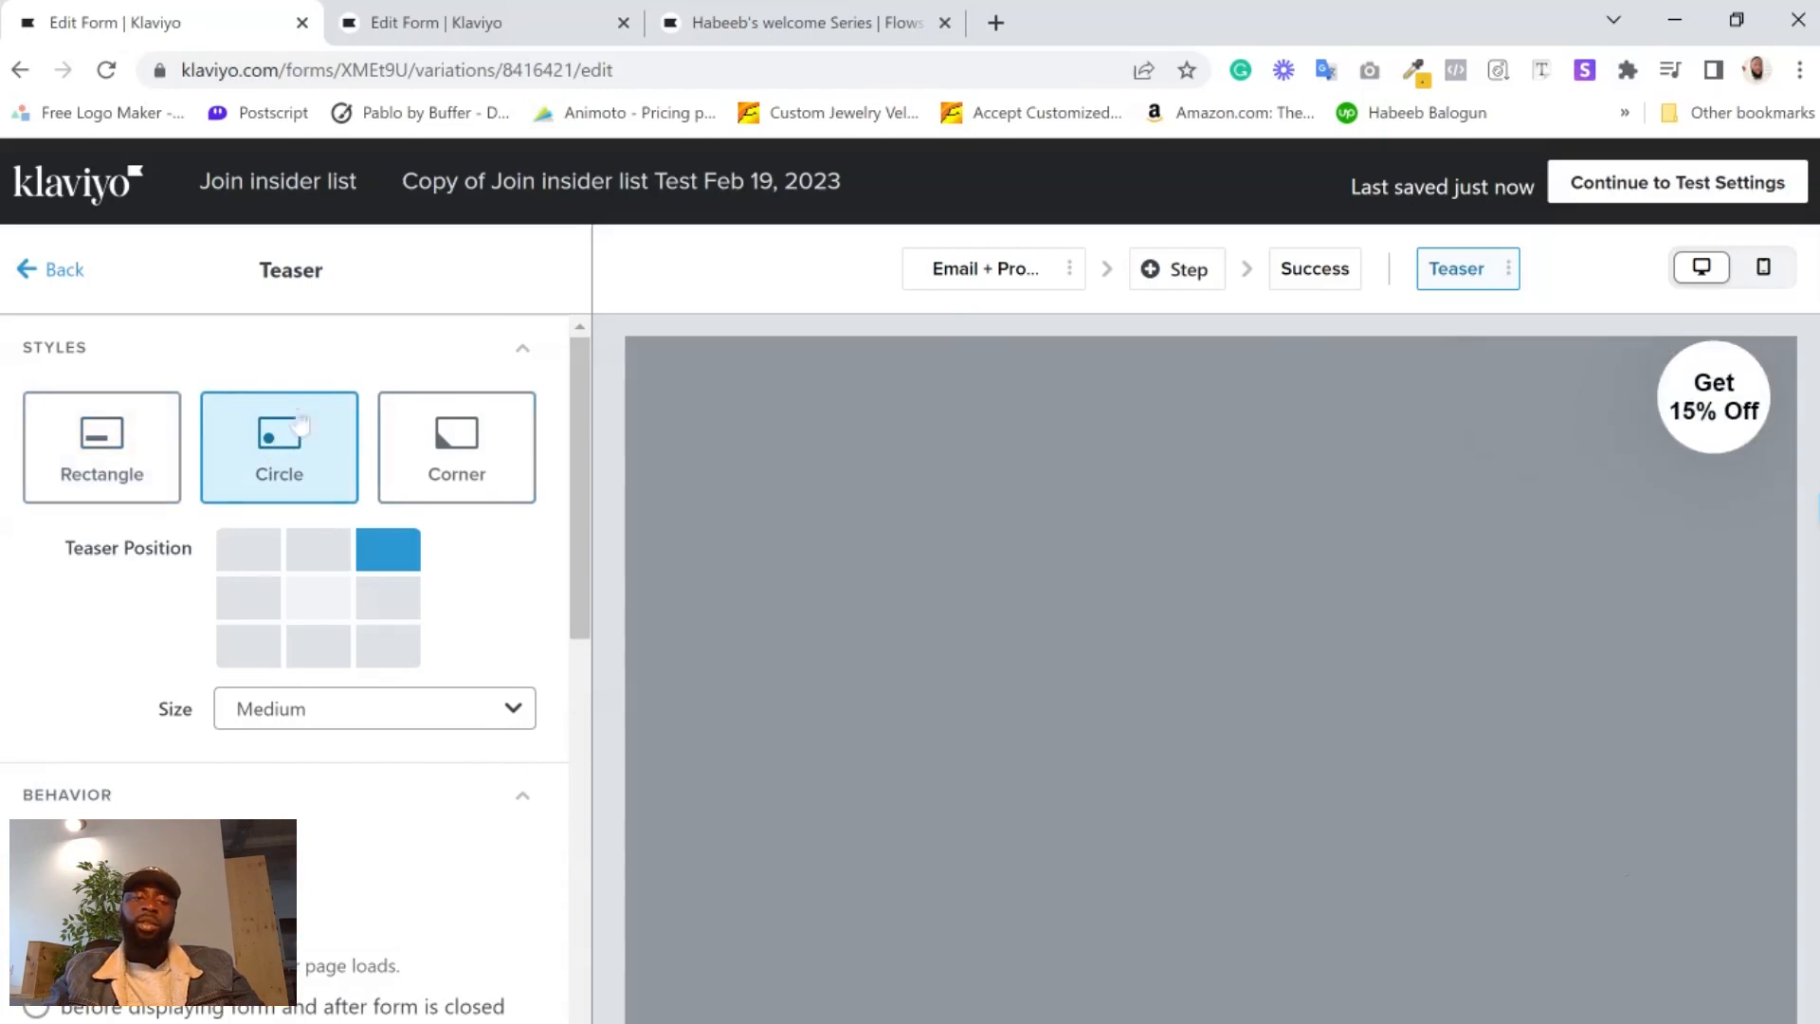
pyautogui.click(457, 467)
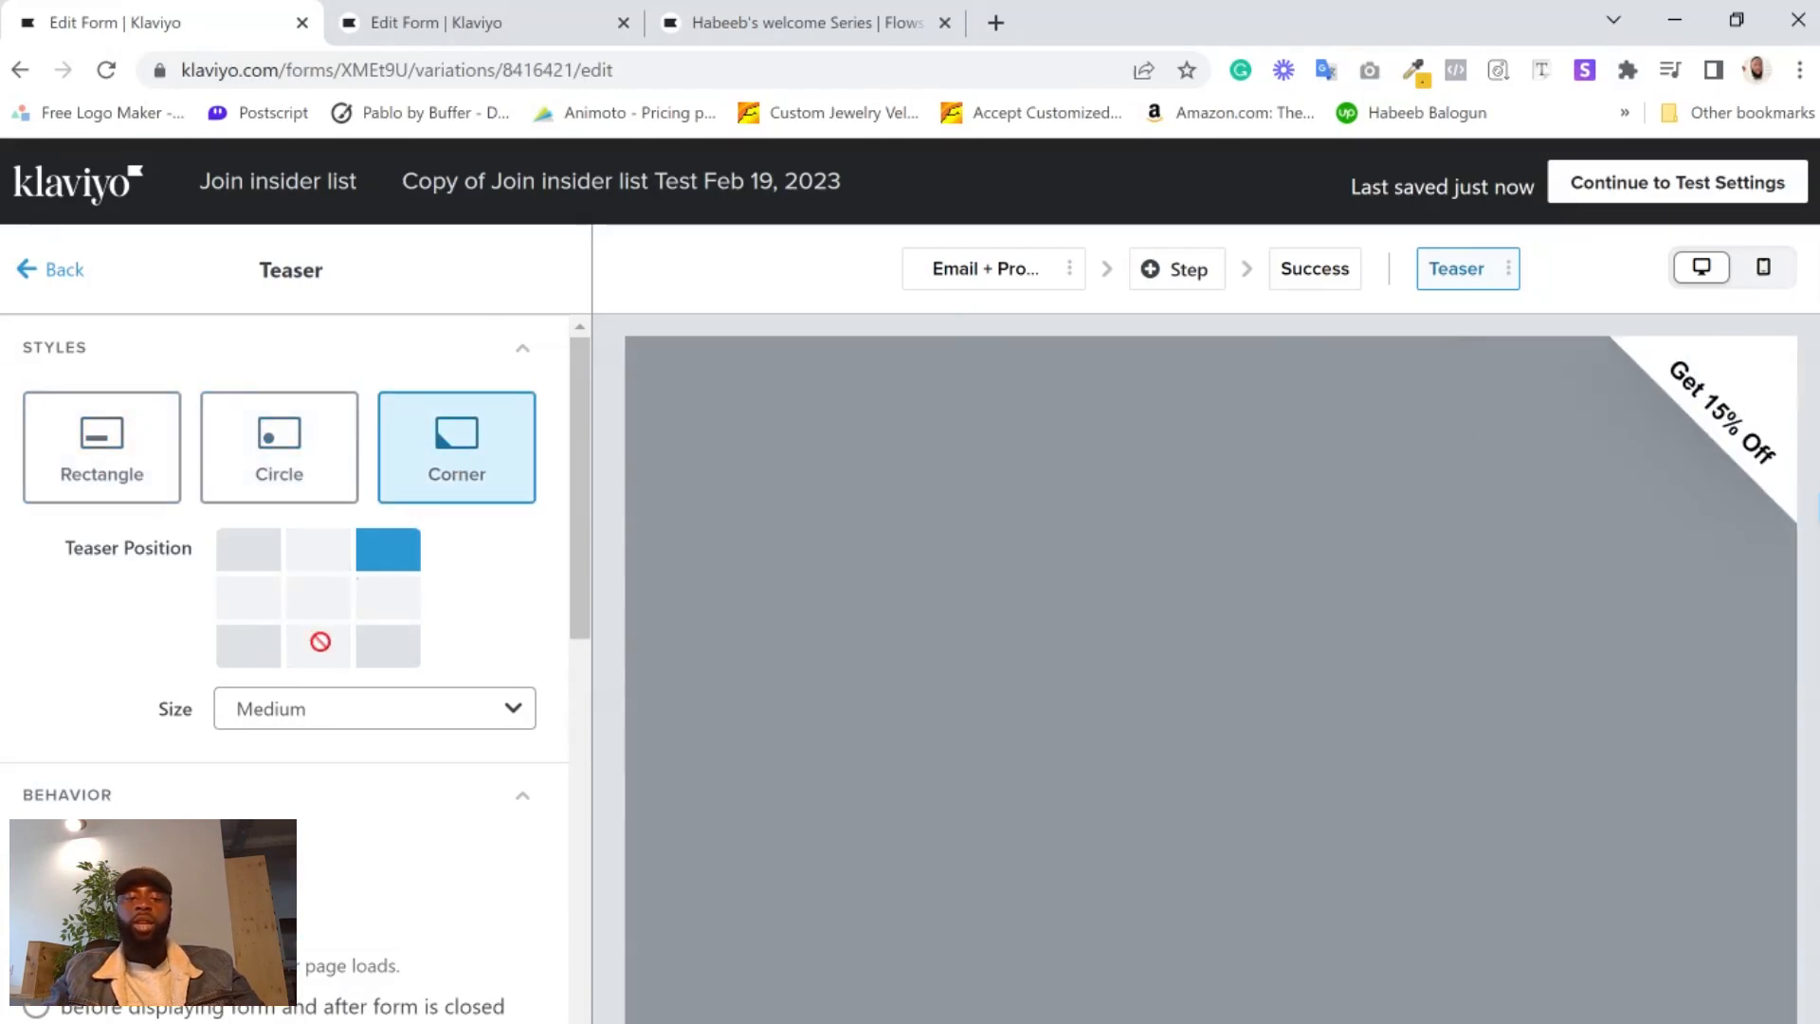
pyautogui.click(264, 567)
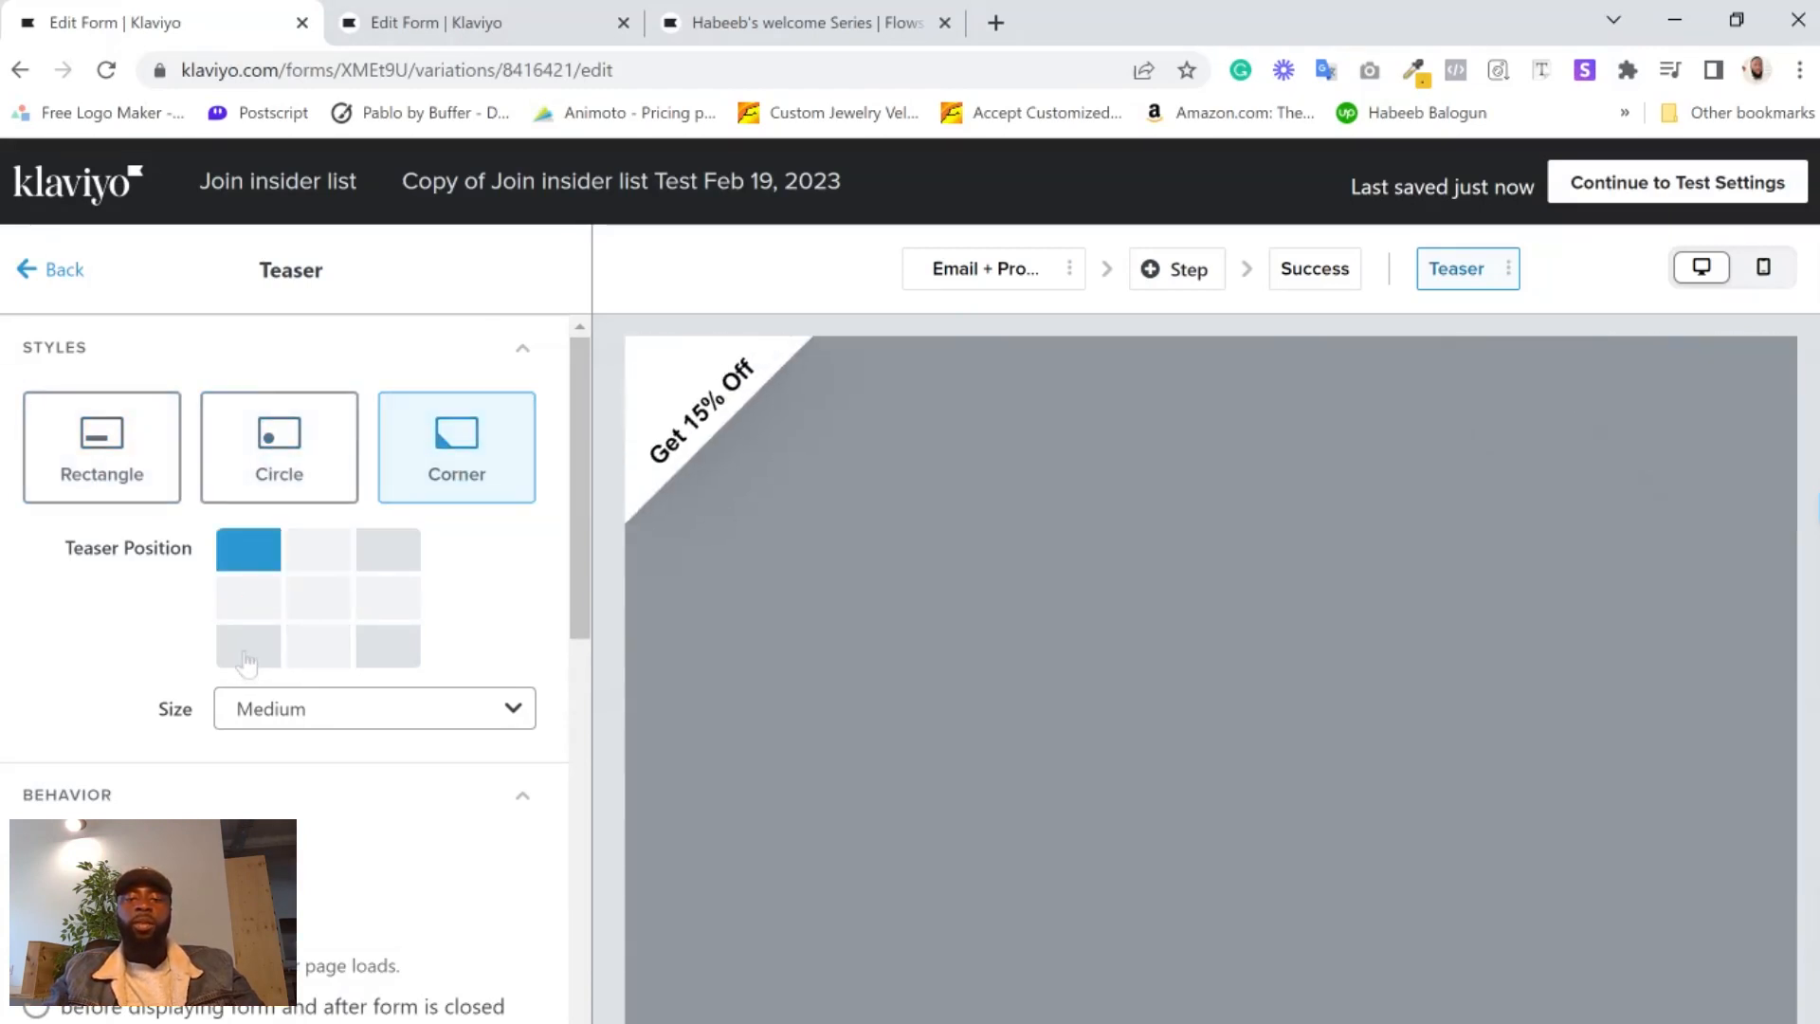
pyautogui.click(251, 654)
pyautogui.click(384, 654)
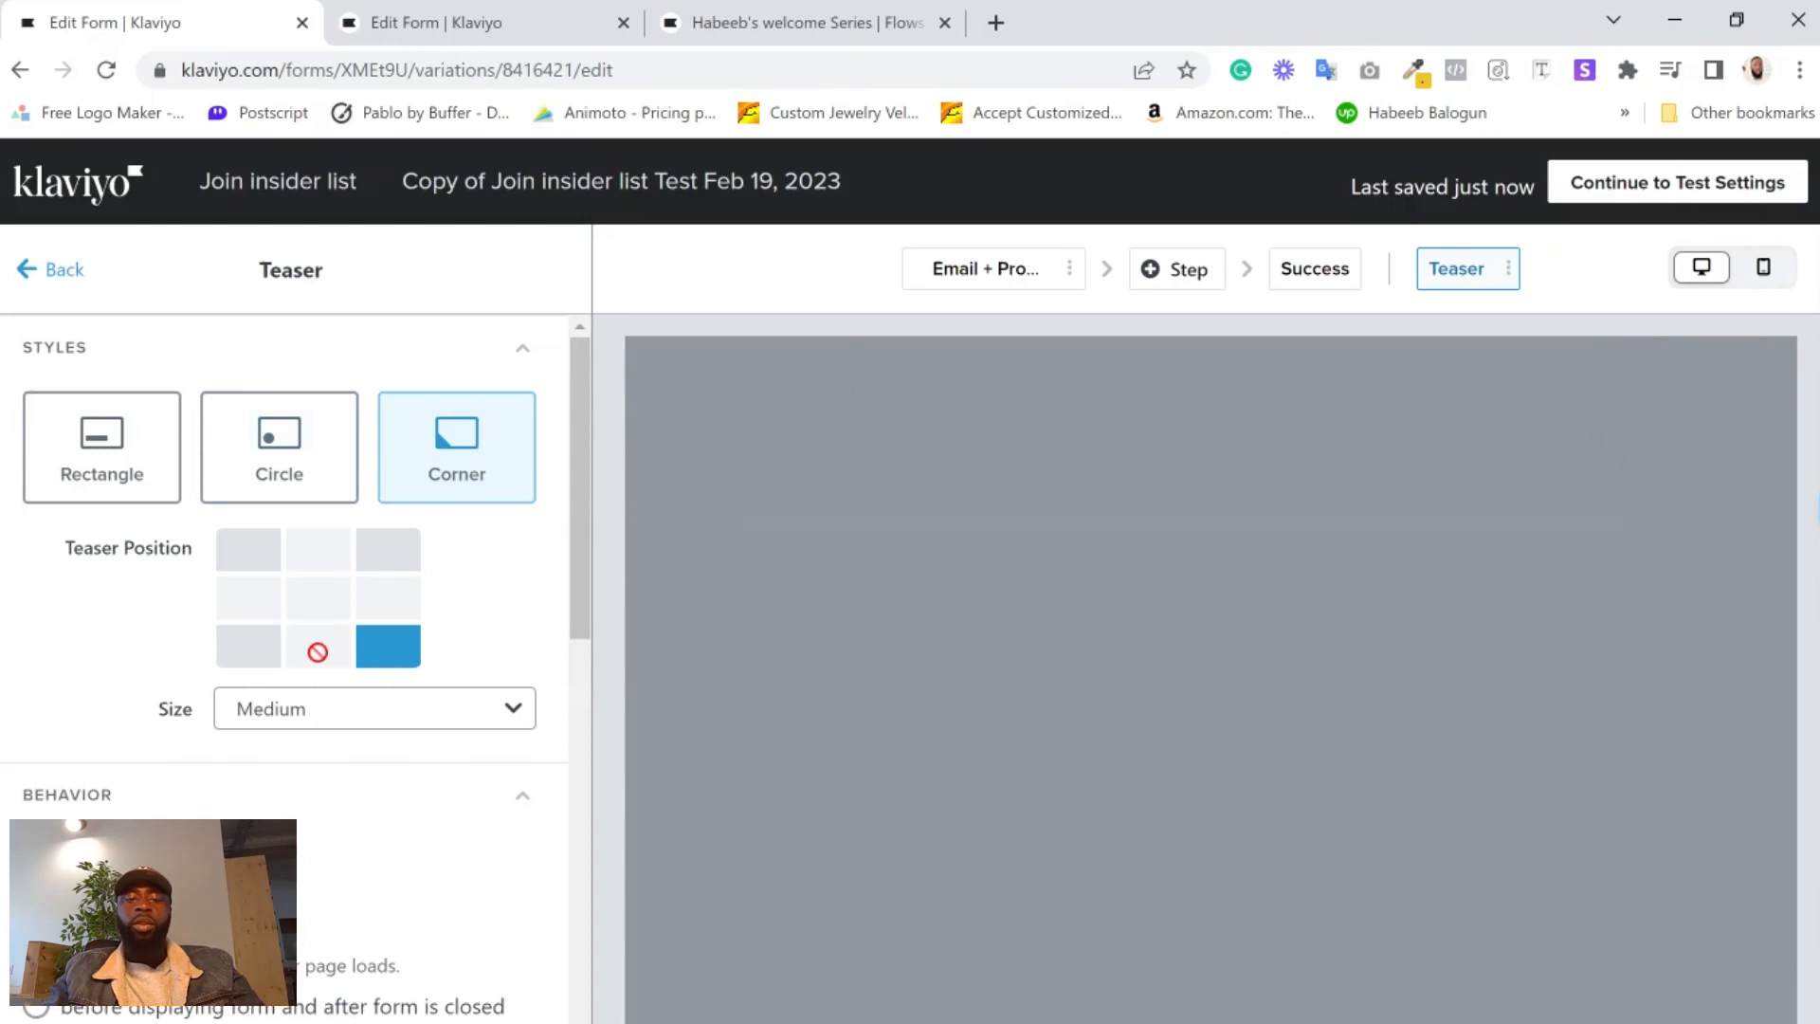
# - Examine the teaser's size options and "after form is closed" display behavior, comparing them with the email popup step
pyautogui.click(349, 713)
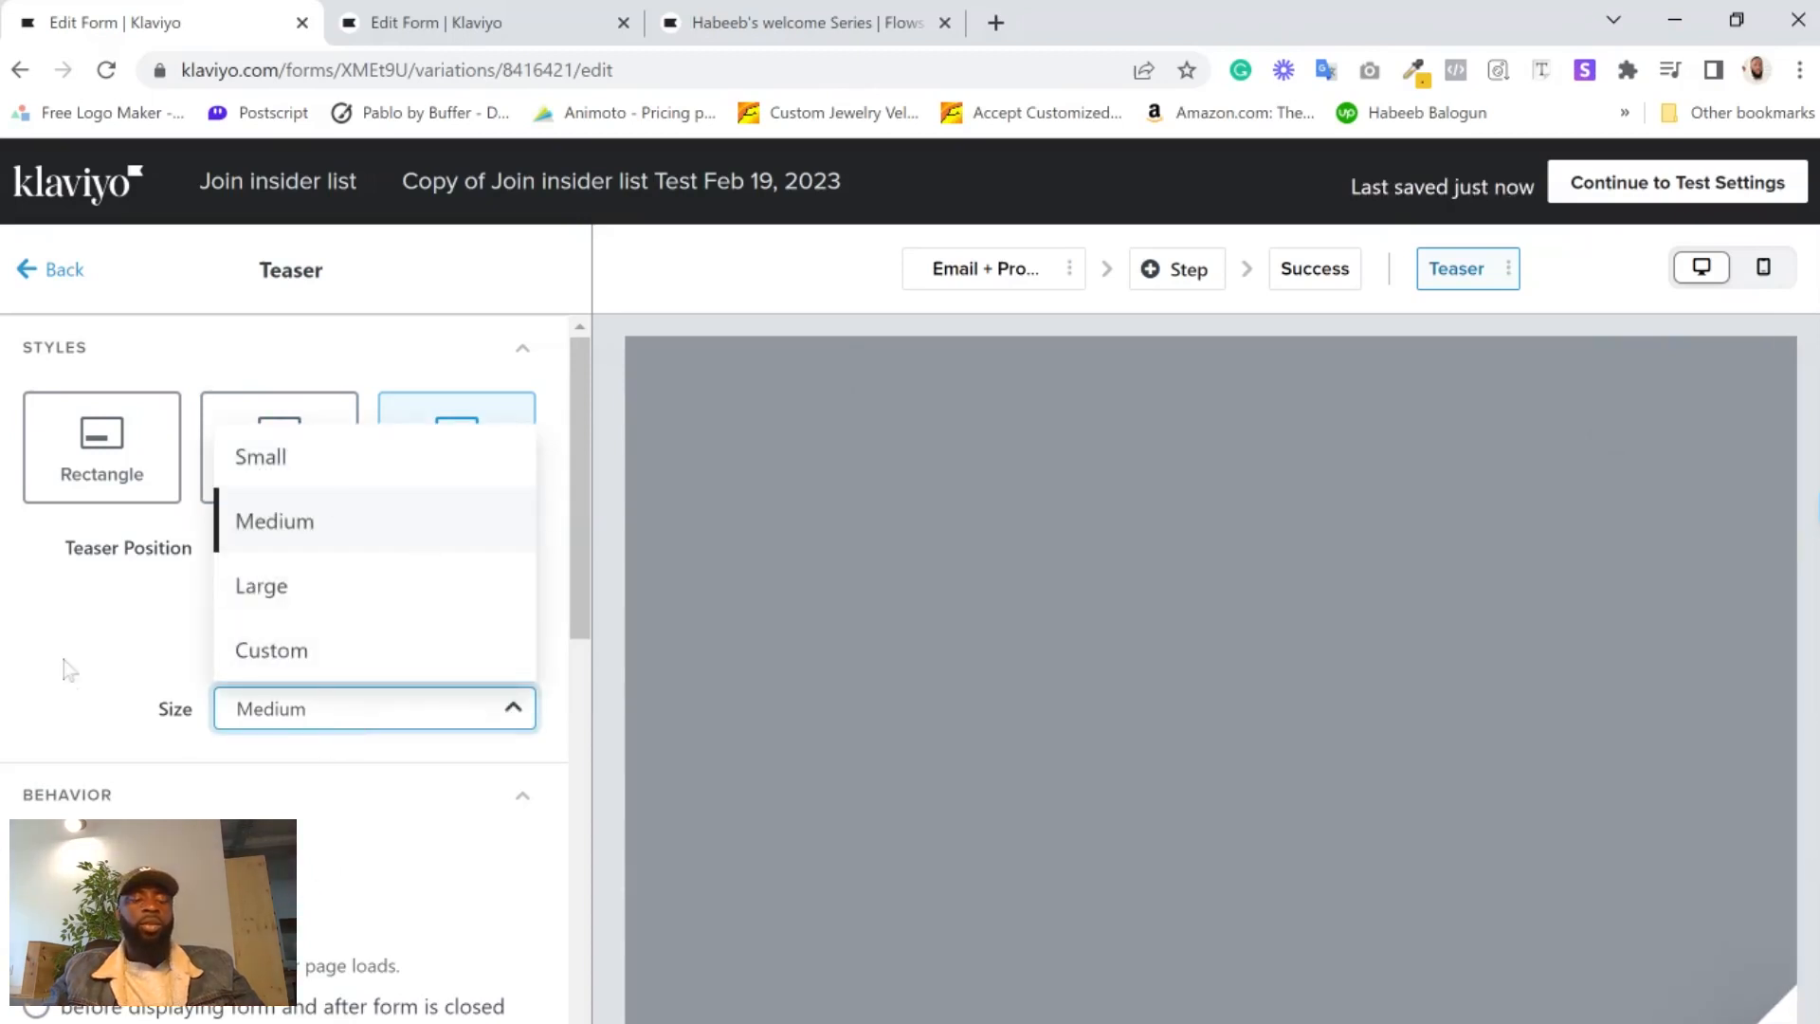
pyautogui.click(38, 804)
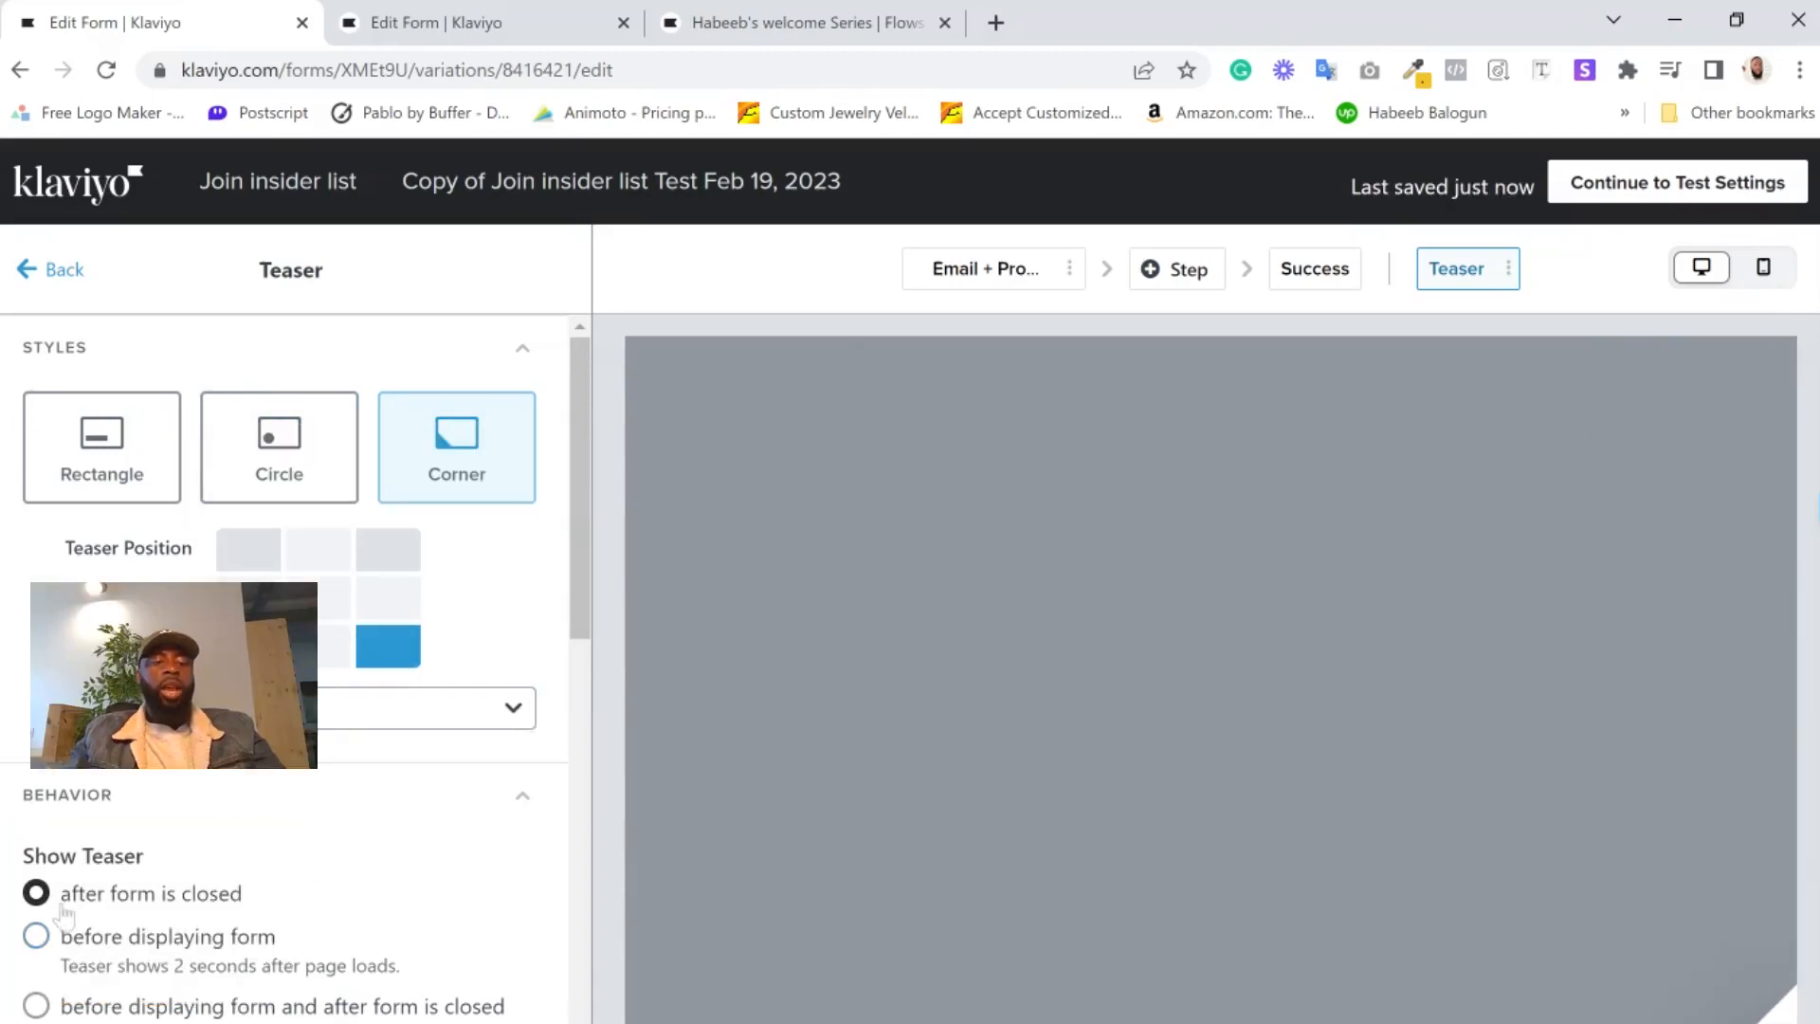
pyautogui.moveTo(61, 896); pyautogui.dragTo(130, 898)
pyautogui.moveTo(302, 916); pyautogui.dragTo(304, 918)
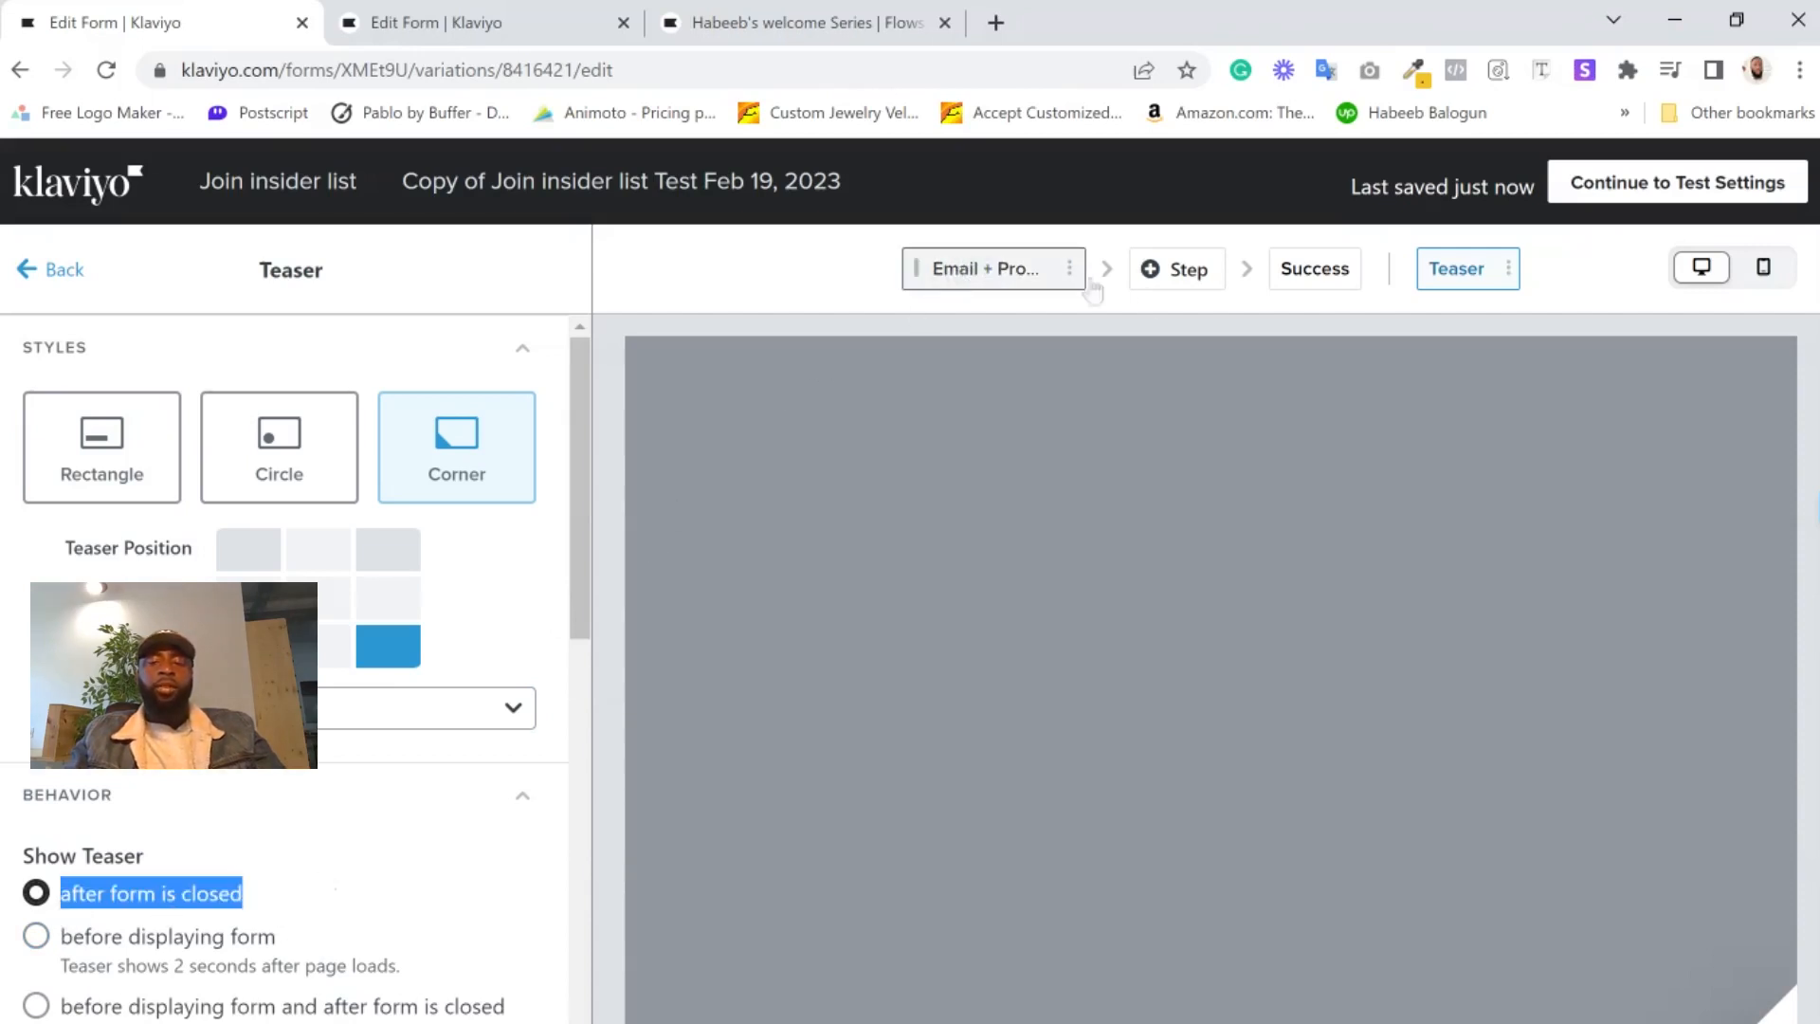
pyautogui.click(978, 279)
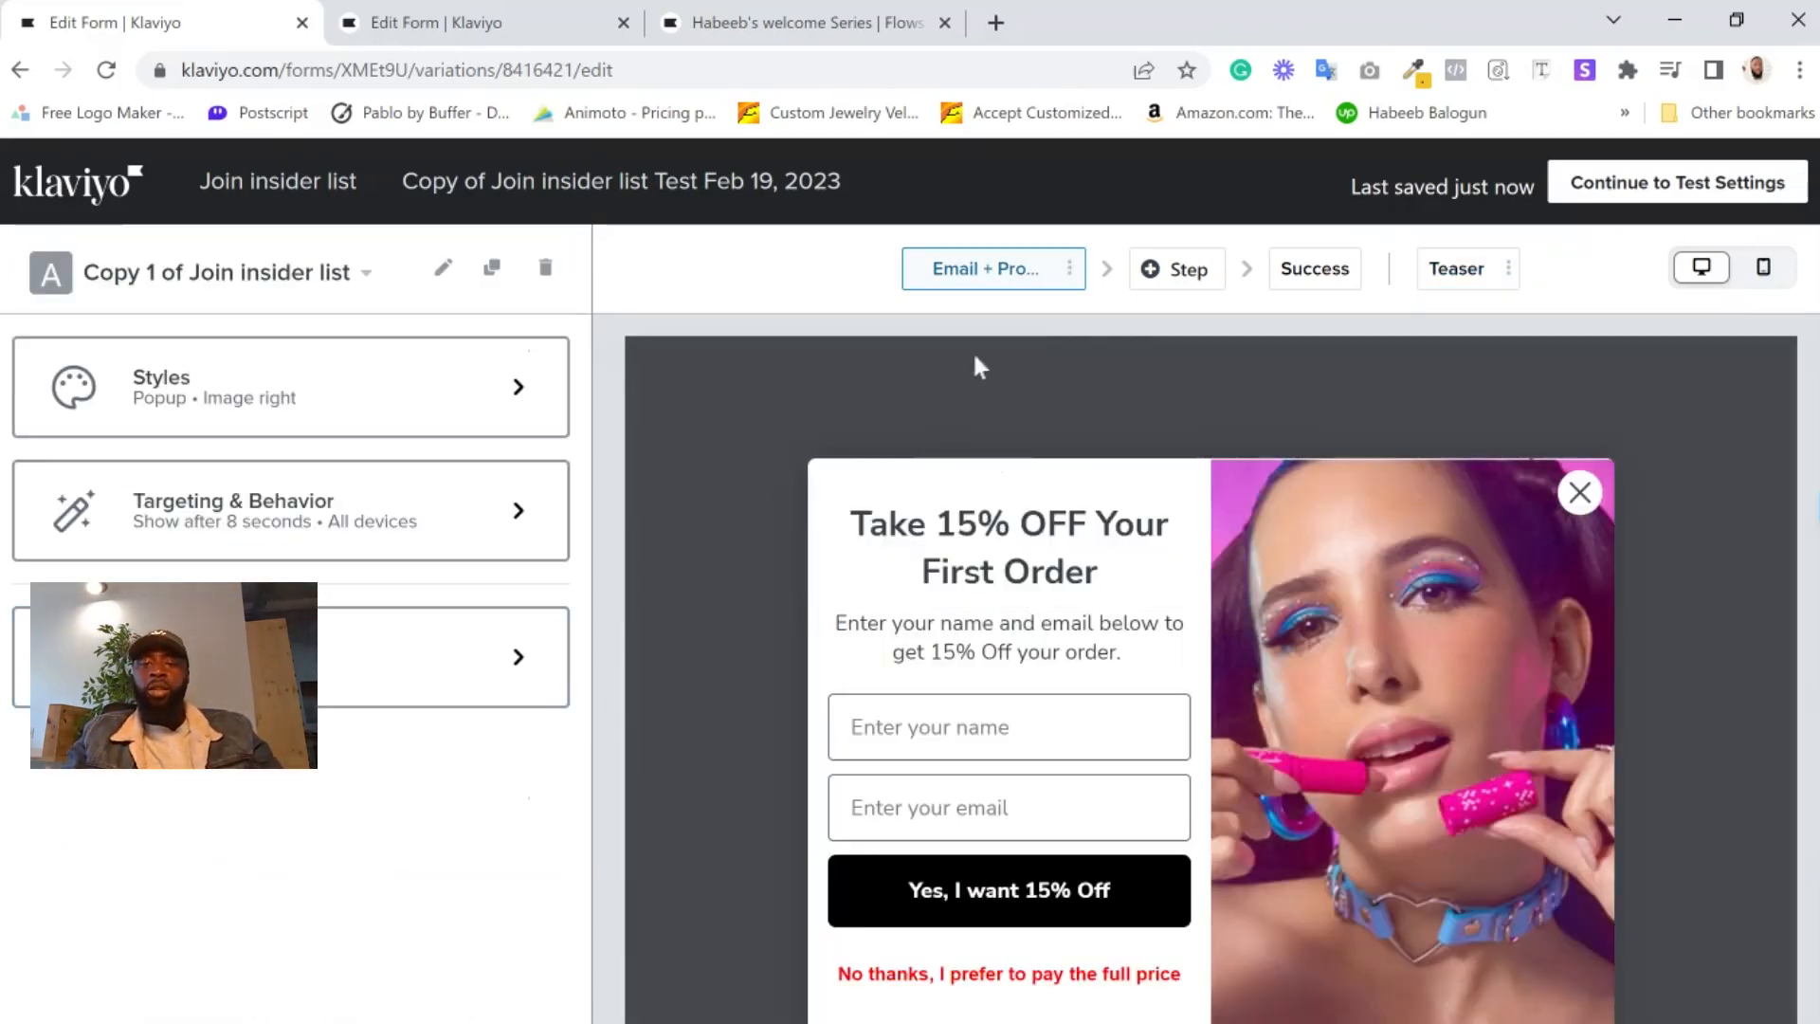
# - Examine the teaser's close button option and its "Get 15% Off" text content
pyautogui.click(1454, 277)
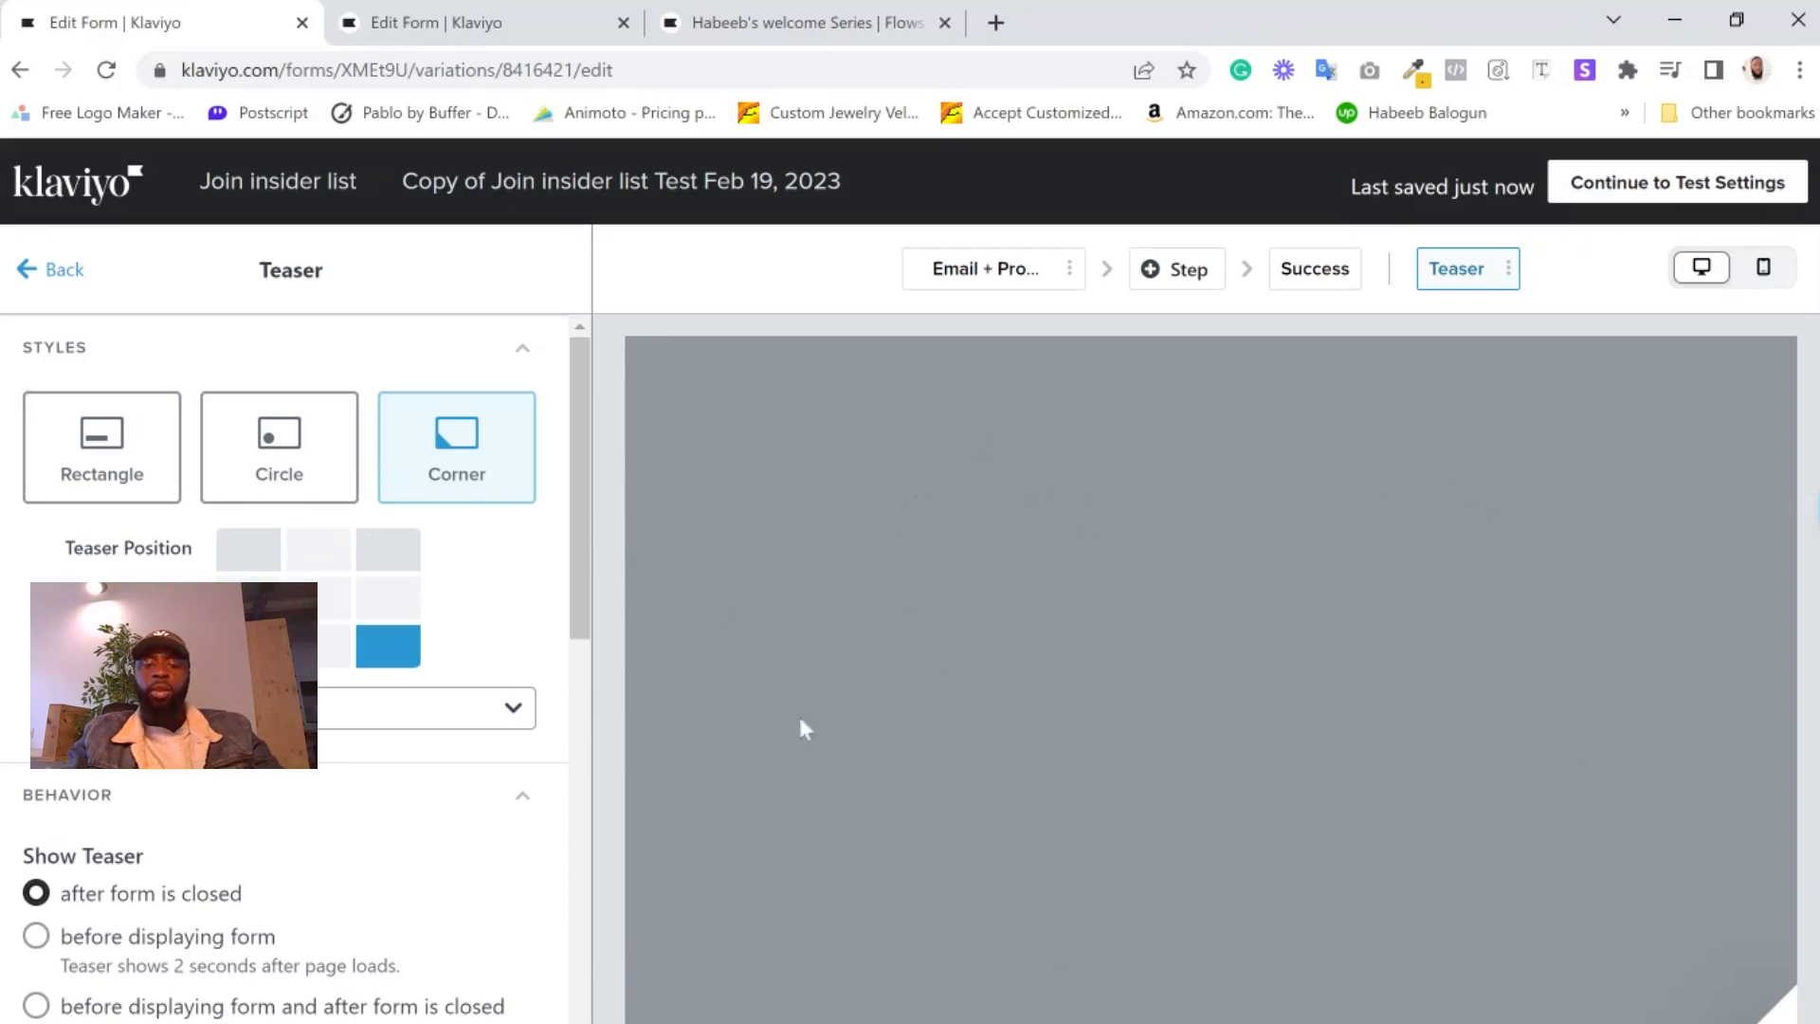
pyautogui.scroll(-8, 484, 948)
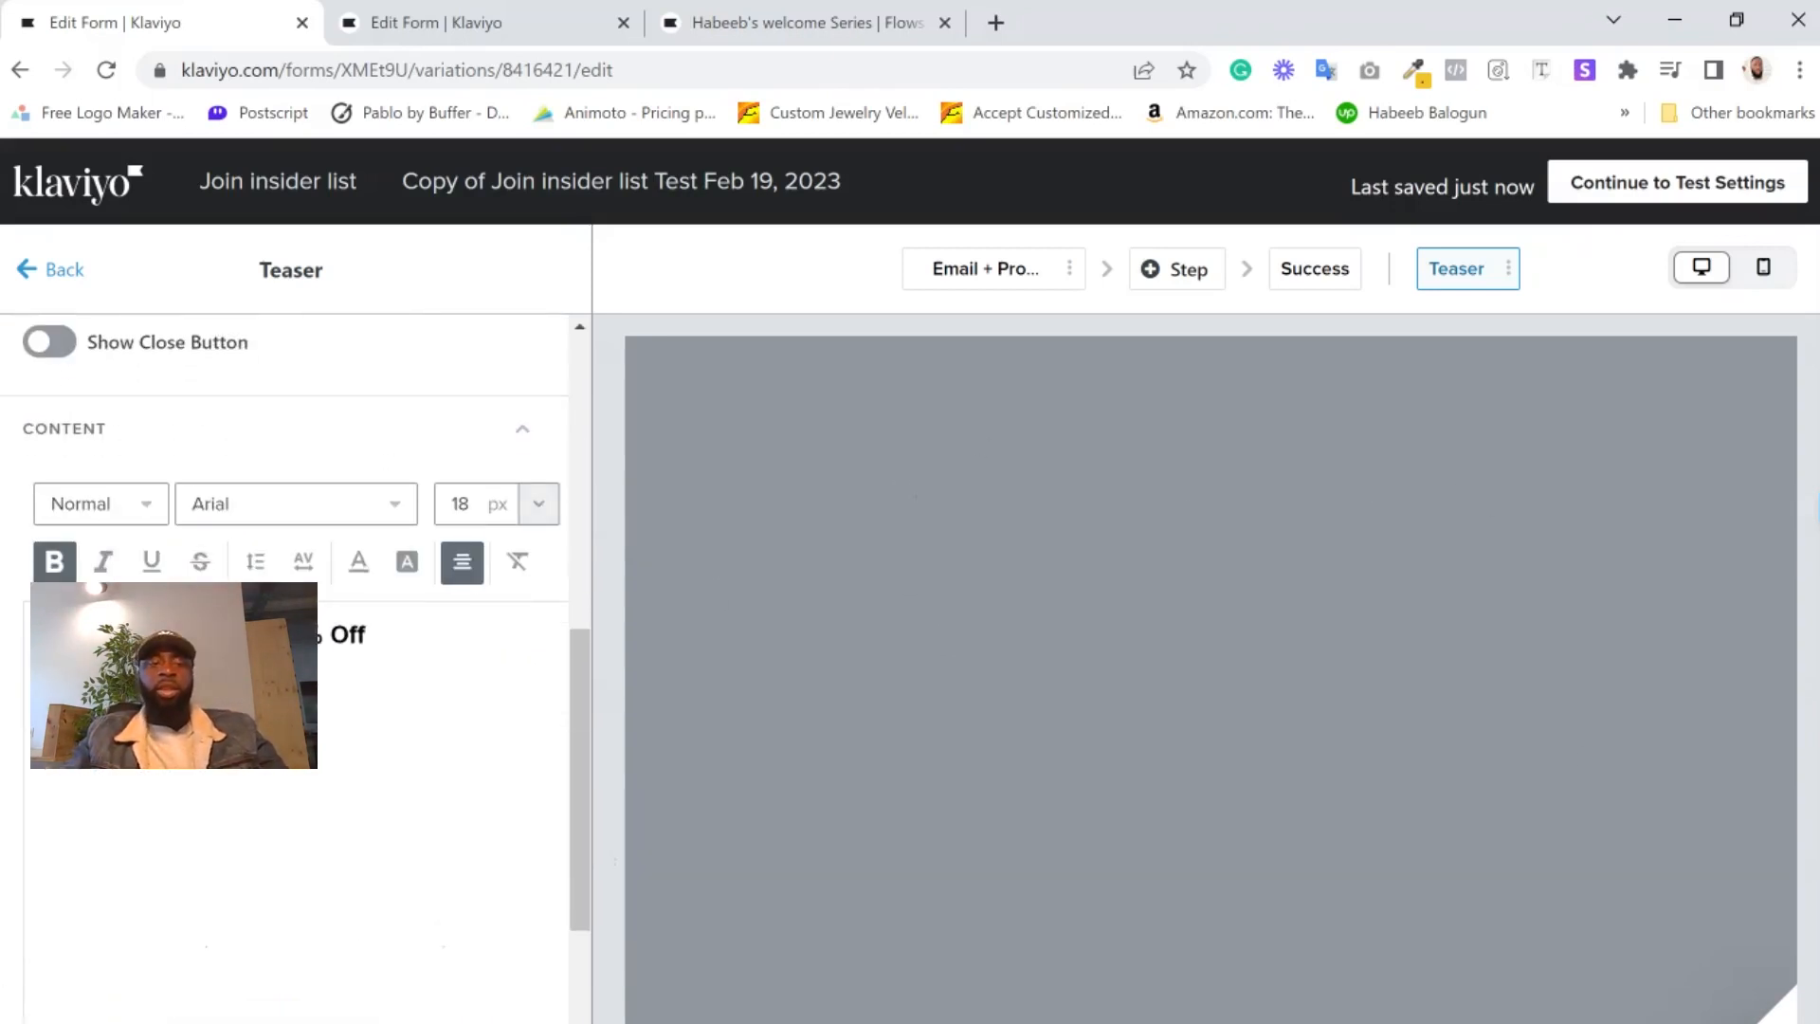
pyautogui.moveTo(227, 634); pyautogui.dragTo(366, 651)
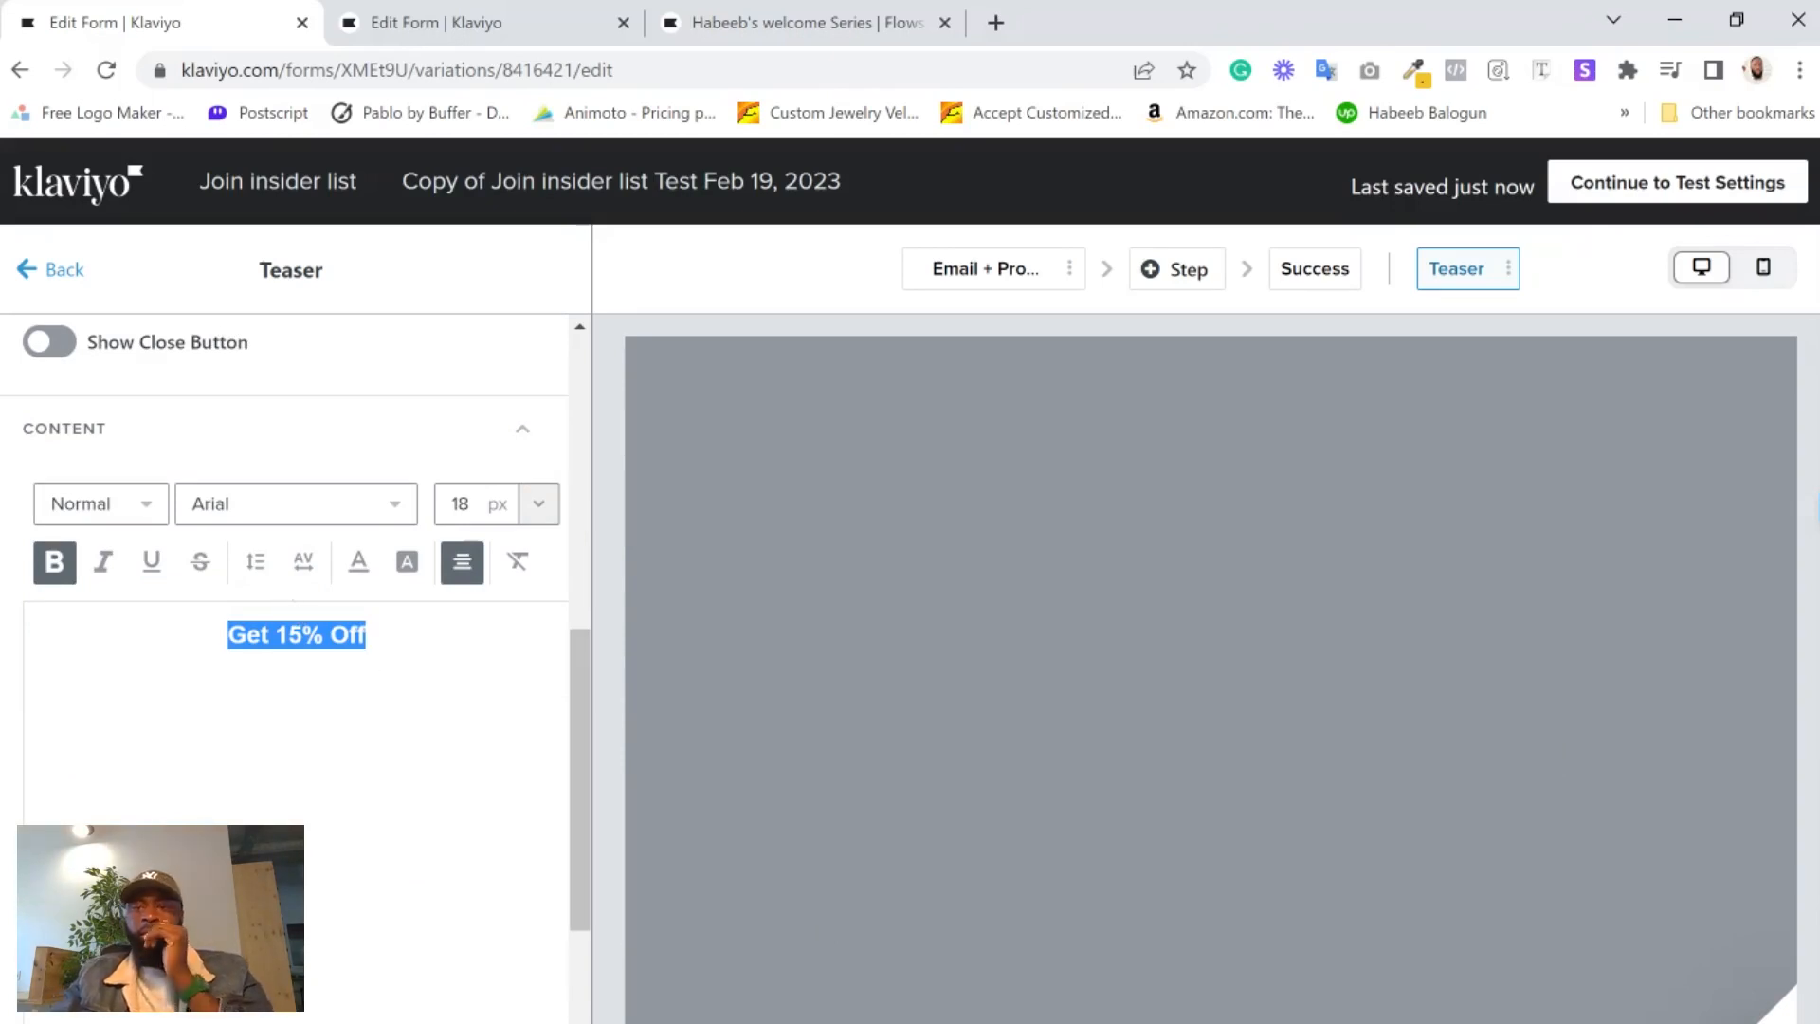
# - Preview the teaser and the email popup step in the mobile layout
pyautogui.click(1763, 266)
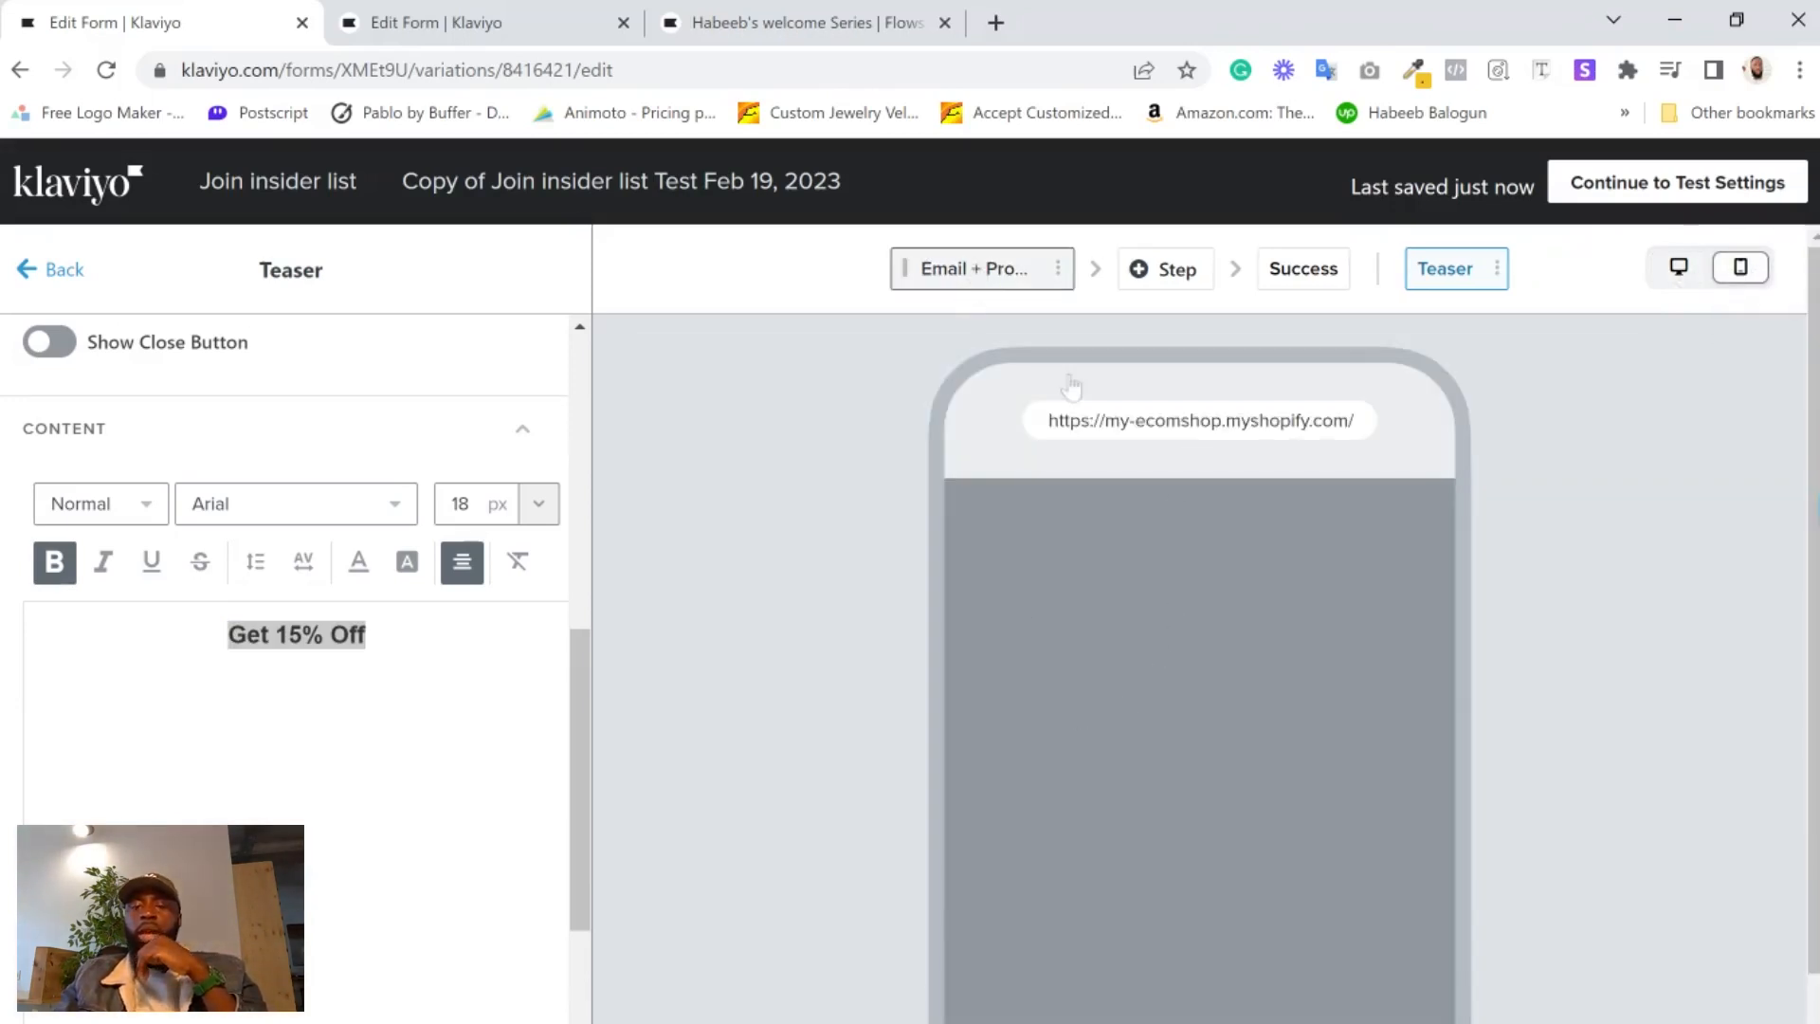
pyautogui.click(1246, 627)
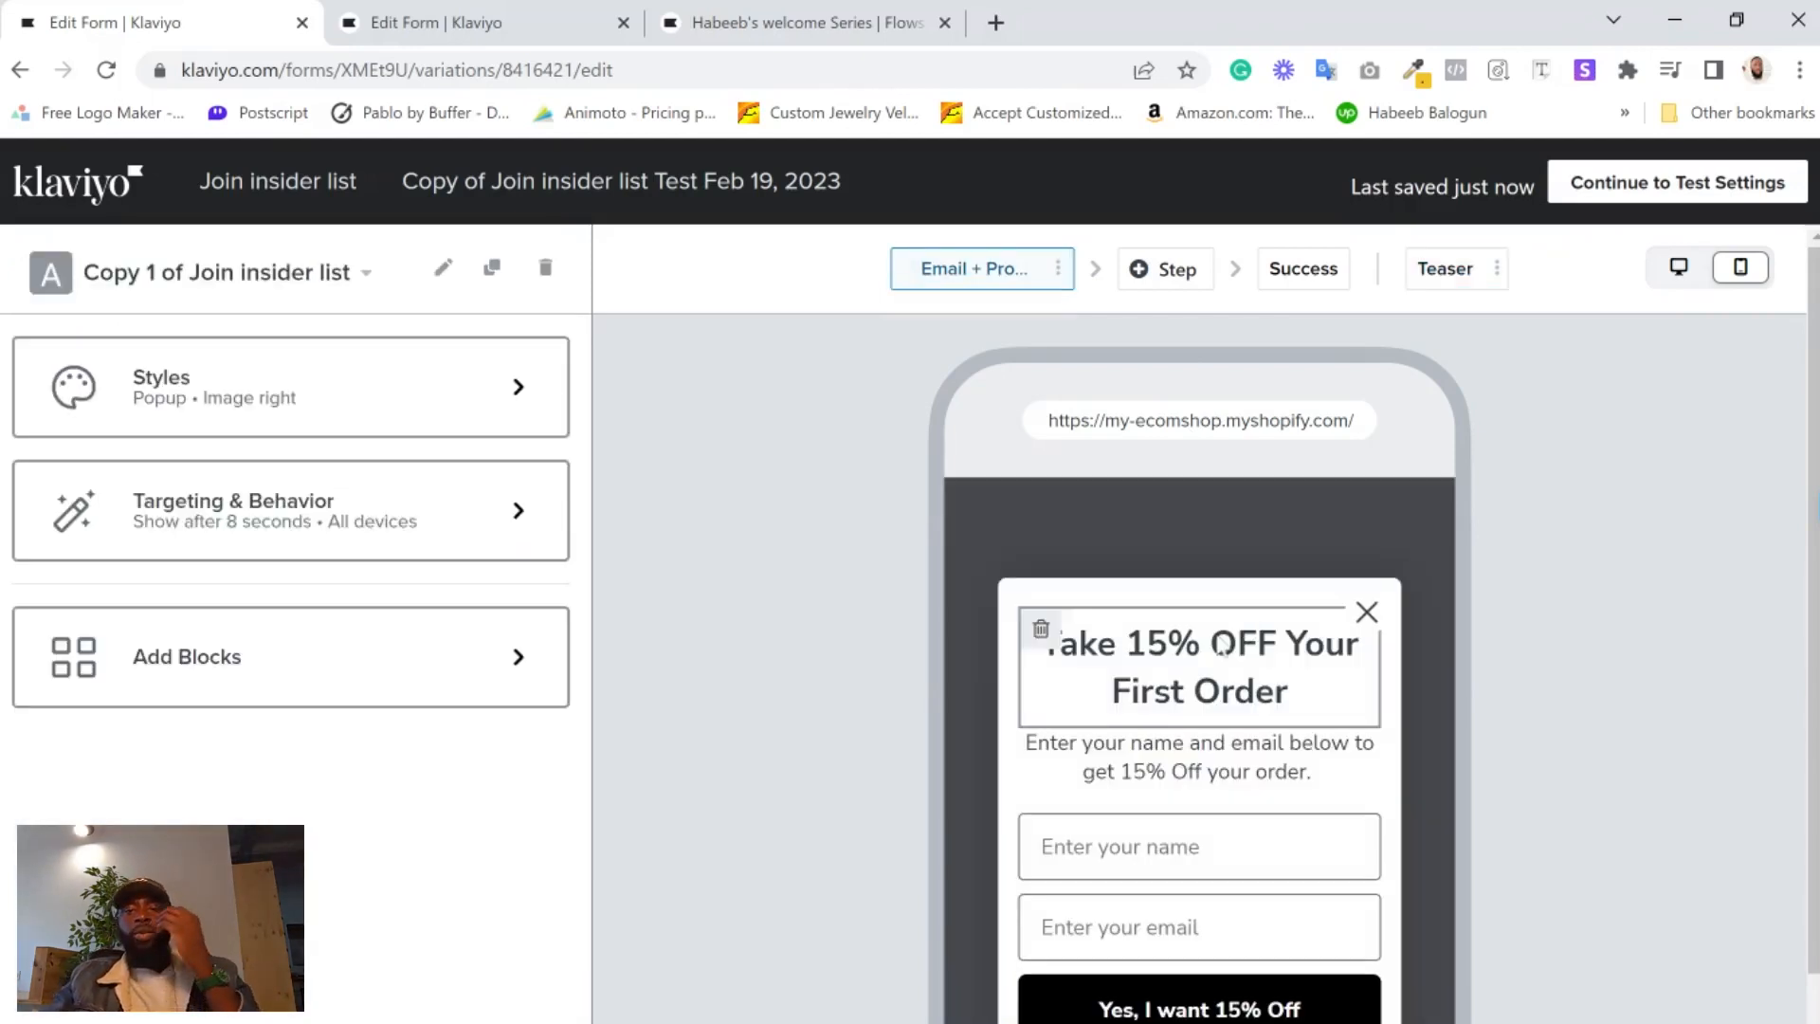